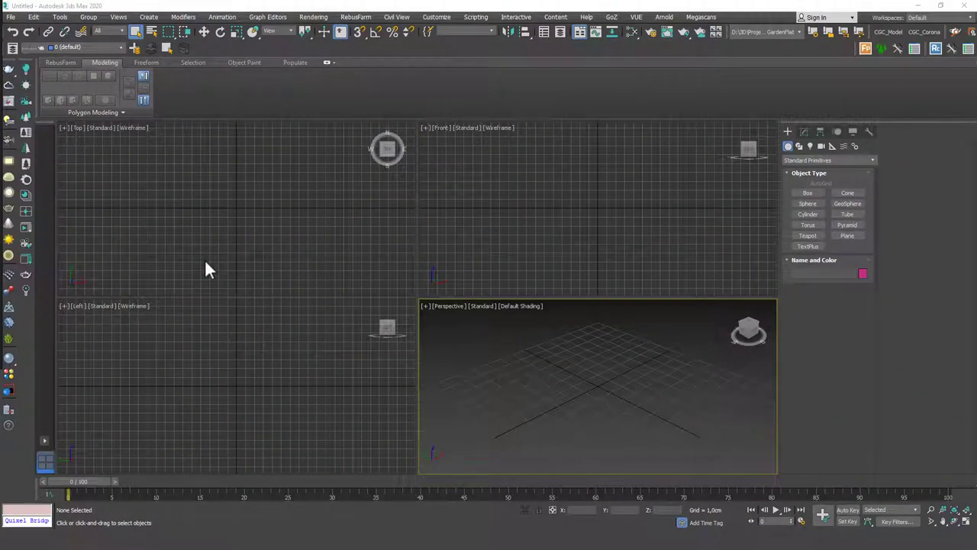
- Maximize the perspective view and create a box about 7.6 cm long, 7.5 cm wide and 4 cm high on the grid
key("alt+w")
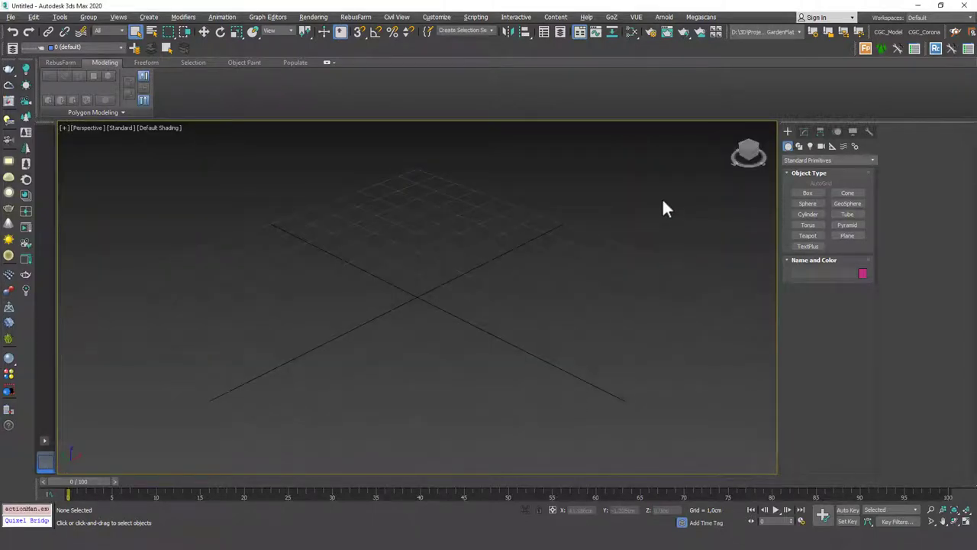
left_click(807, 193)
left_click_drag(428, 245, 404, 381)
left_click(446, 282)
right_click(460, 288)
scroll(474, 334, "down", 1)
middle_click_drag(460, 287, 471, 316)
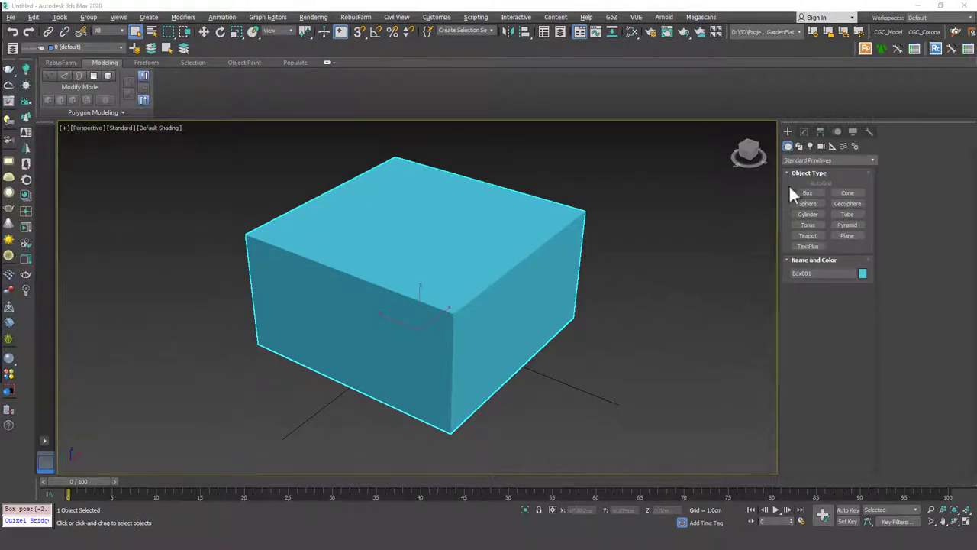
- Open the box for modification and change its object color to a light grey-blue
left_click(803, 131)
left_click(874, 146)
left_click(616, 199)
left_click(648, 231)
middle_click_drag(600, 269, 572, 267)
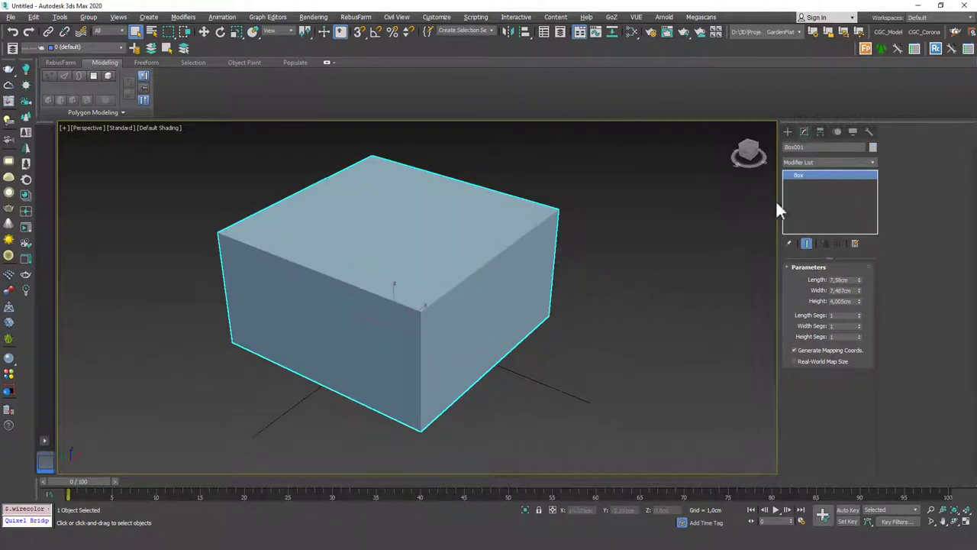
- Add an Edit Poly modifier to the box and select one of its top edges at edge level
left_click(824, 161)
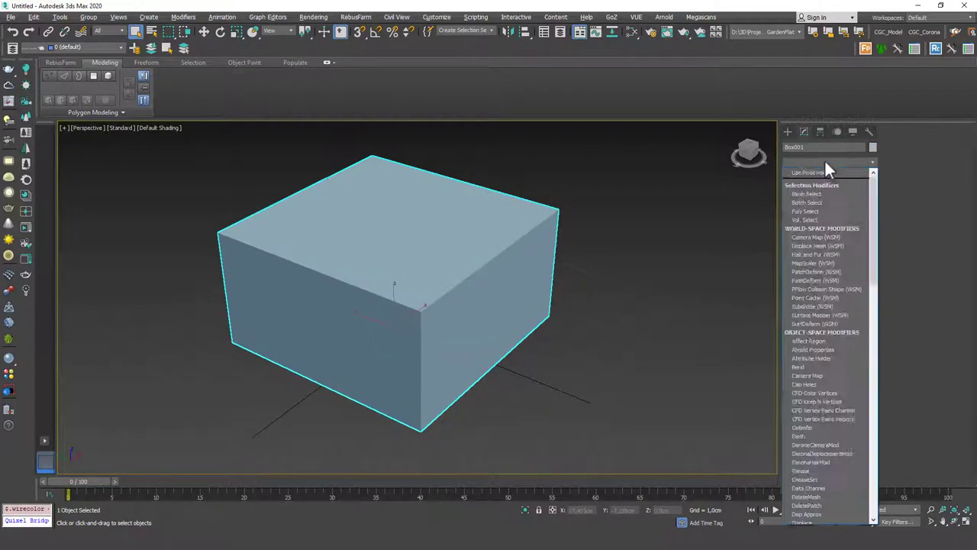
left_click(810, 198)
middle_click_drag(520, 253, 504, 254, "alt")
key("2")
left_click(475, 260)
middle_click_drag(476, 310, 500, 318, "alt")
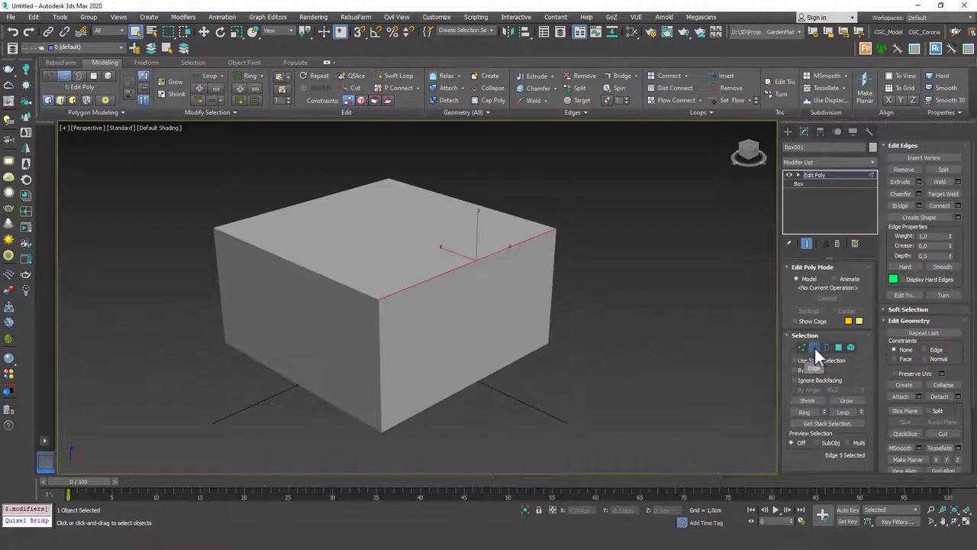
- Display edged faces on the box and select several of its edges one after another
left_click(553, 282)
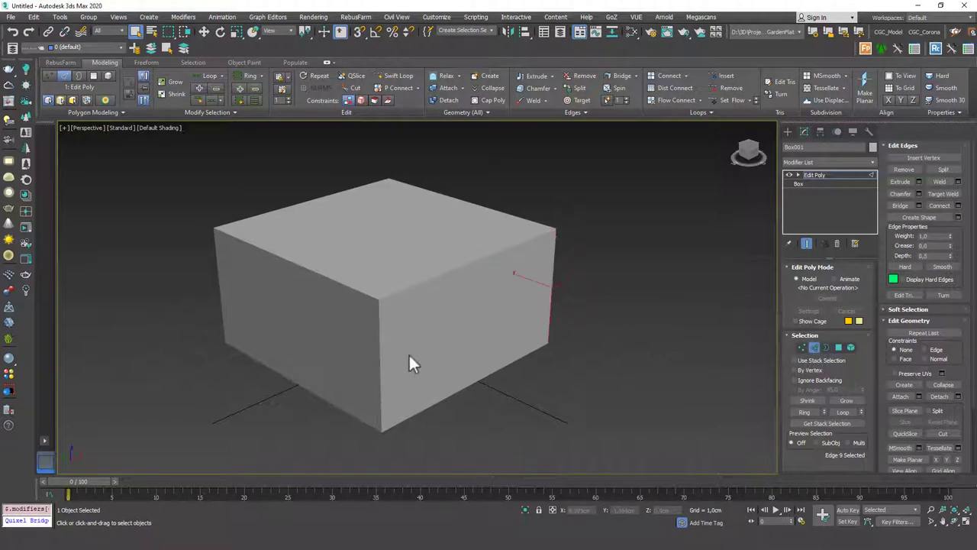
key("F4")
left_click(445, 272)
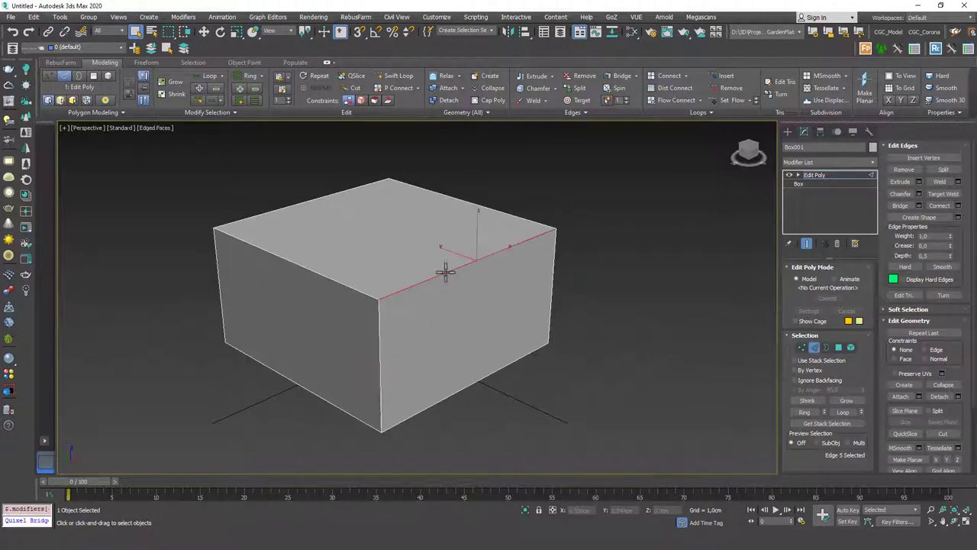
left_click(547, 282)
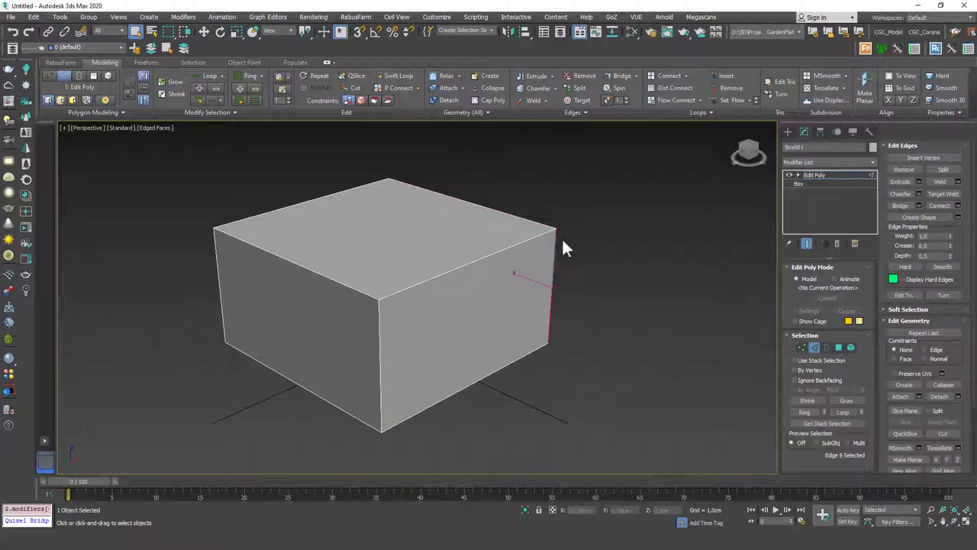
left_click(374, 391)
left_click(318, 402)
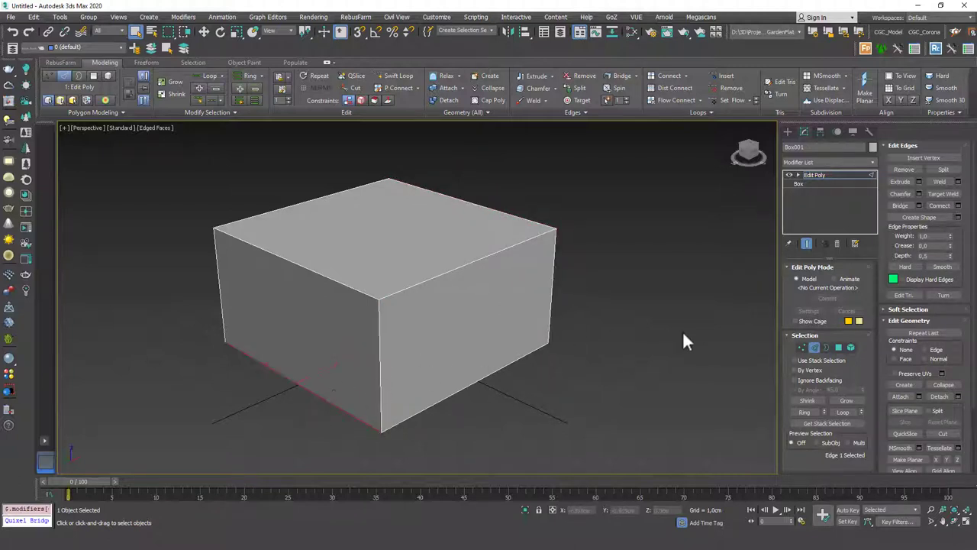
- Compare the vertex and edge editing levels of the box, selecting a front top edge along the way
left_click(802, 348)
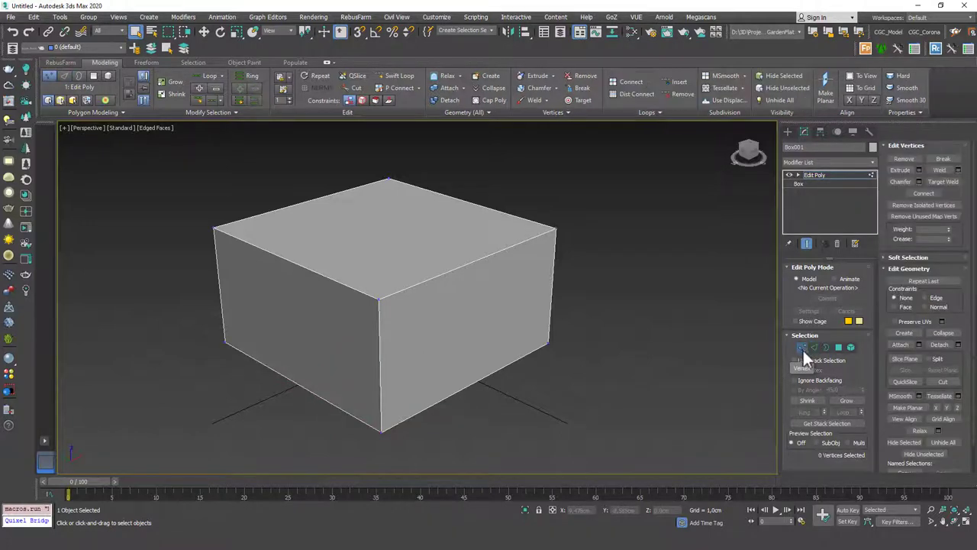
left_click(813, 347)
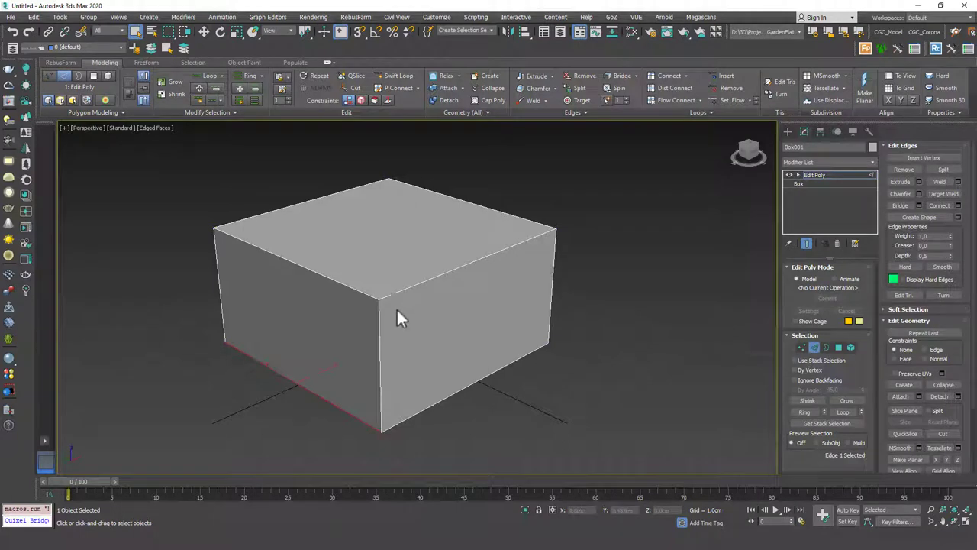
middle_click_drag(419, 298, 436, 293, "alt")
left_click(443, 276)
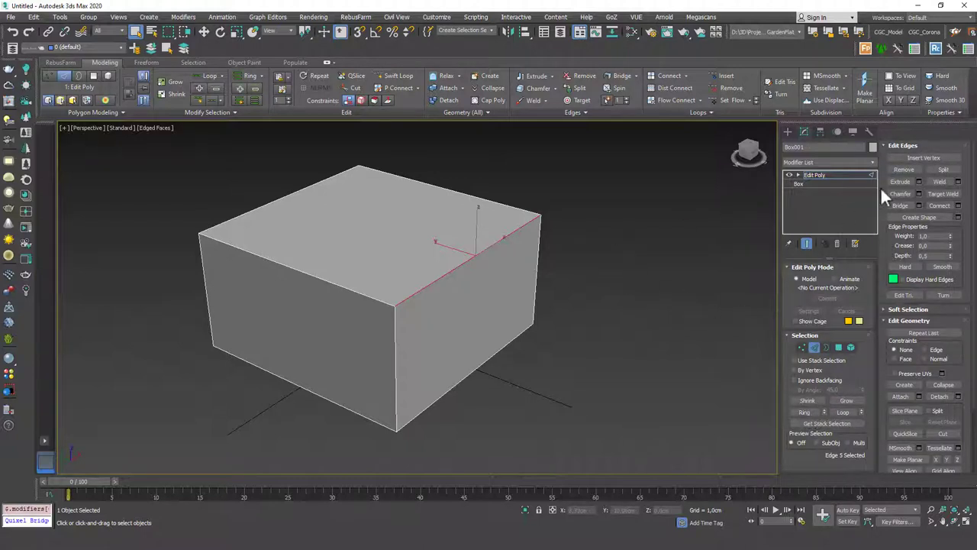
key("1")
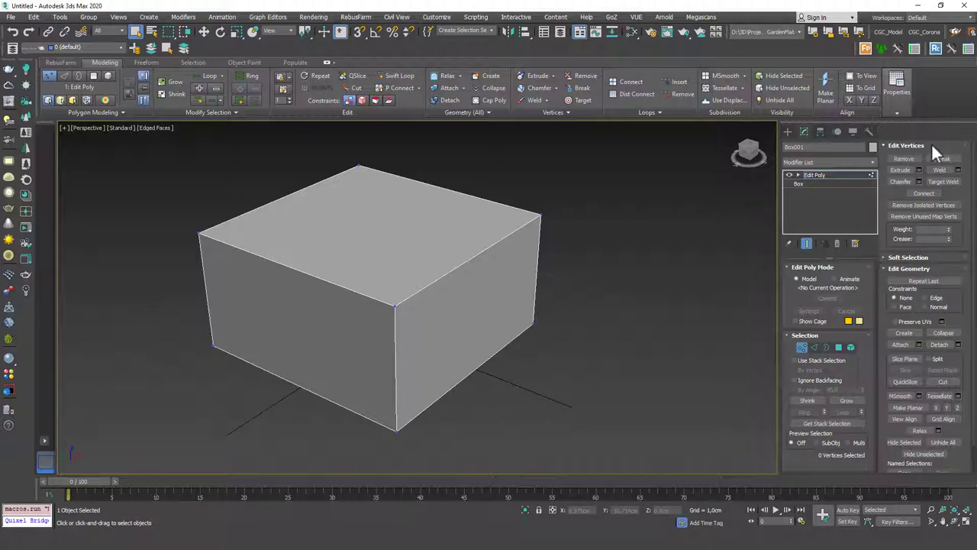
key("2")
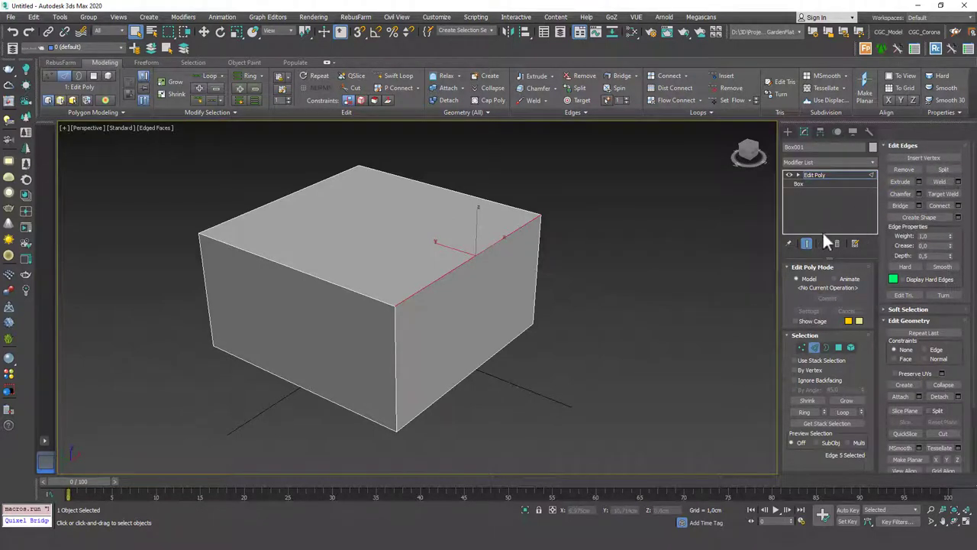
- Extend the selected top edge to its ring of parallel edges, inspect it around the box and clear the selection
middle_click_drag(562, 267, 556, 270, "alt")
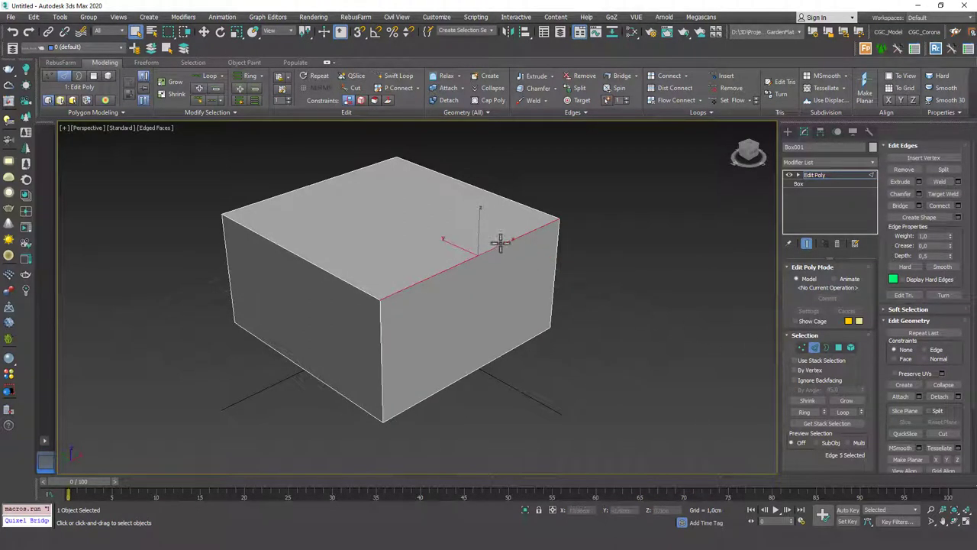
left_click(804, 413)
middle_click_drag(356, 277, 378, 317, "alt")
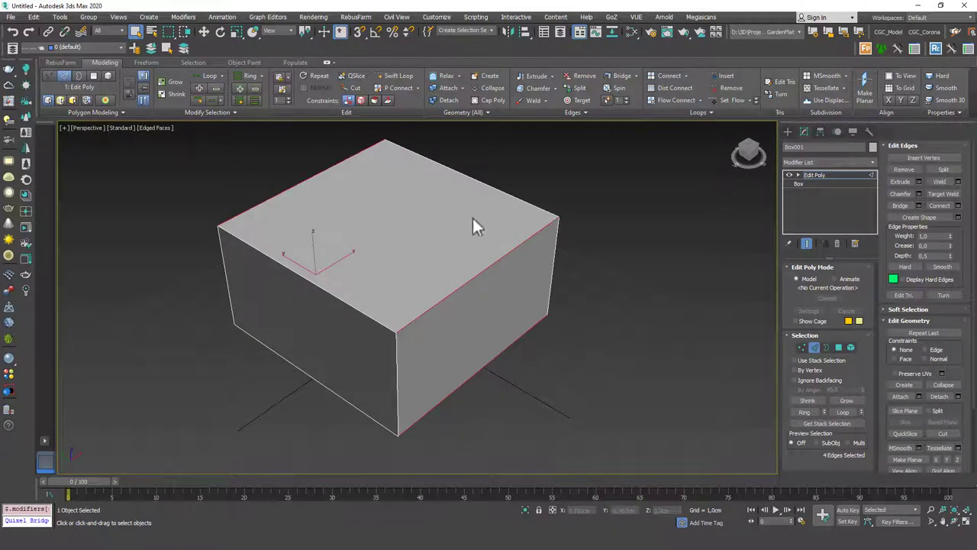
middle_click_drag(314, 170, 362, 304, "alt")
left_click(560, 252)
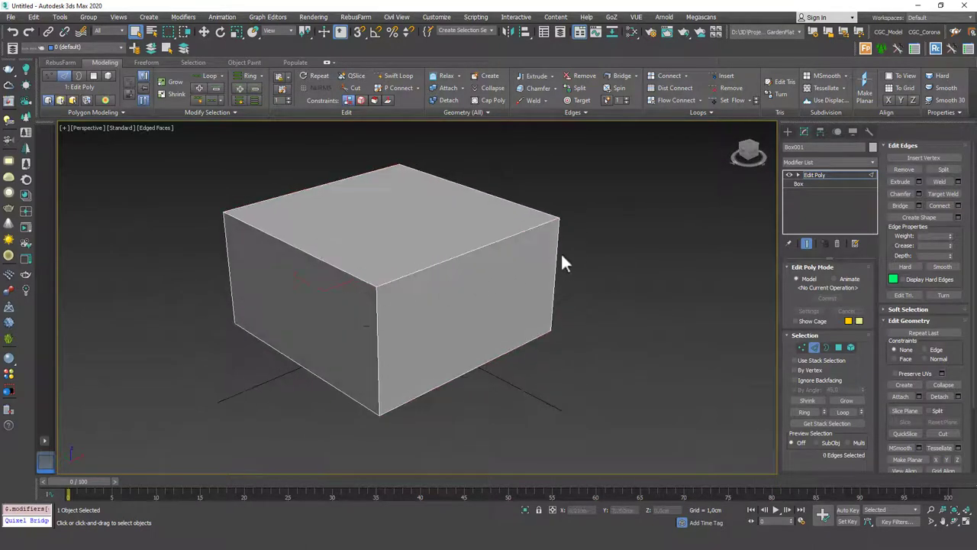
- Select the front top edge of the box again and extend it to the ring of four parallel edges
left_click(497, 243)
key("alt+r")
mouse_move(479, 298)
middle_mouse_down("alt")
mouse_move(480, 251)
mouse_move(559, 242)
mouse_move(571, 277)
mouse_move(488, 313)
middle_mouse_up("alt")
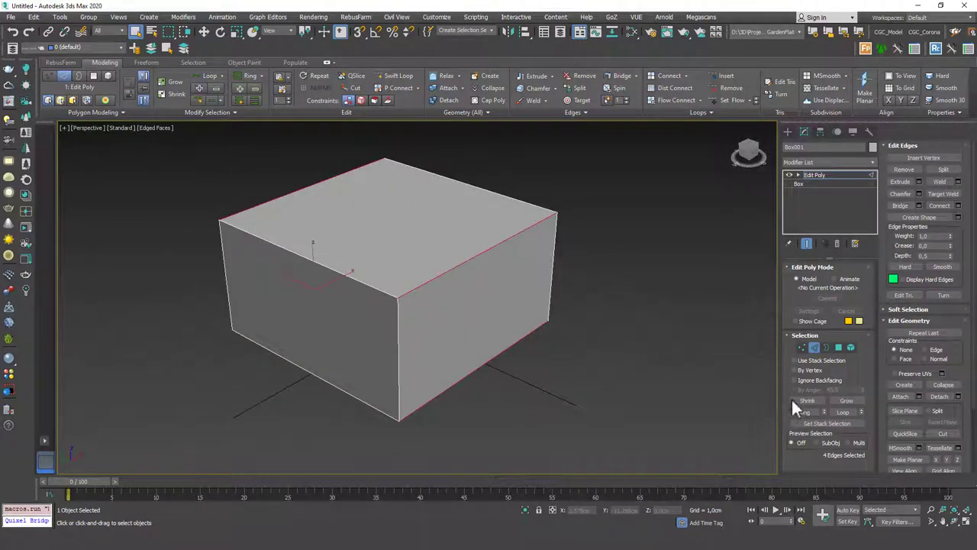
middle_click_drag(471, 251, 498, 247, "alt")
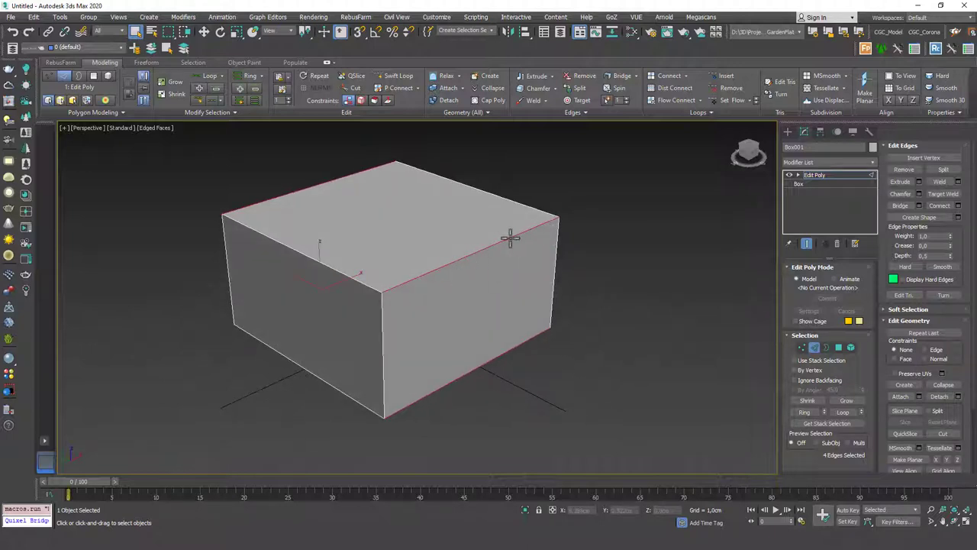
- Try connecting the ringed edges directly with the default Connect operation
left_click(940, 205)
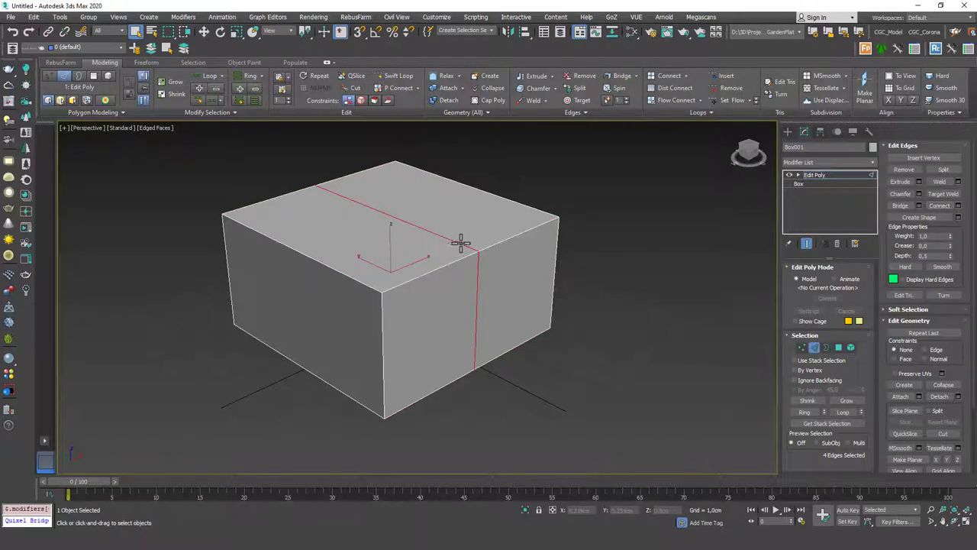
middle_click_drag(471, 331, 435, 286, "alt")
middle_click_drag(484, 267, 481, 249, "alt")
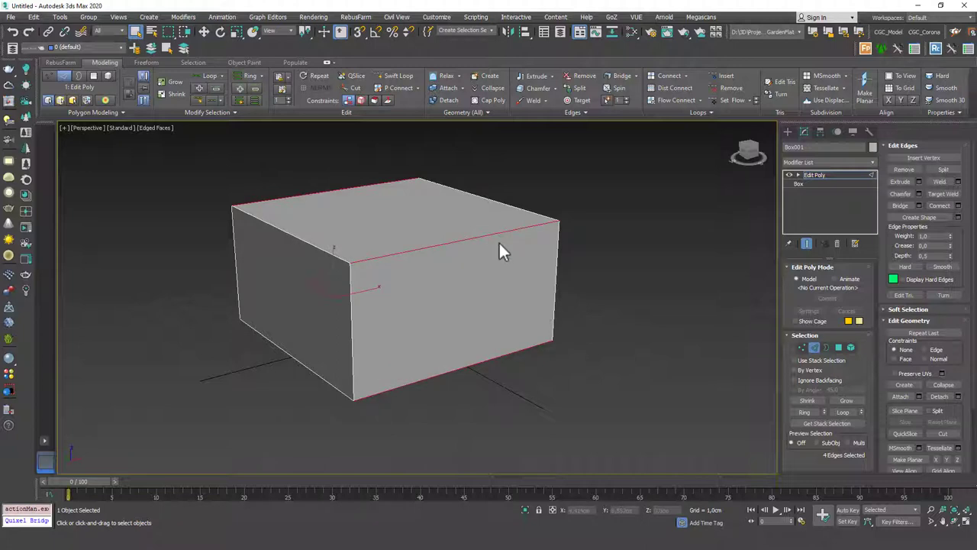
- Open the Connect settings for the ringed edges, test different segment counts and set the segments to 2
left_click(959, 206)
left_click_drag(425, 283, 642, 175)
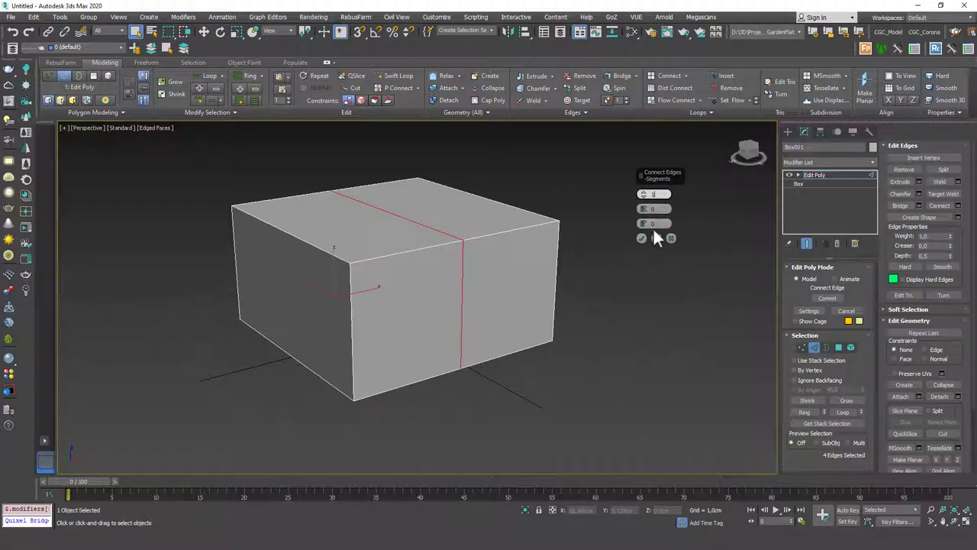
left_click(645, 192)
left_click(644, 193)
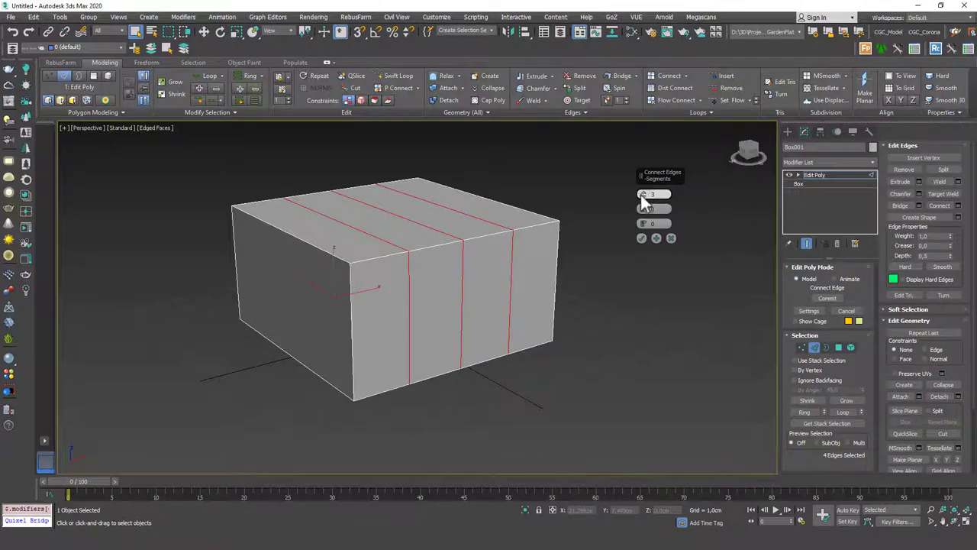
middle_click_drag(515, 240, 500, 257, "alt")
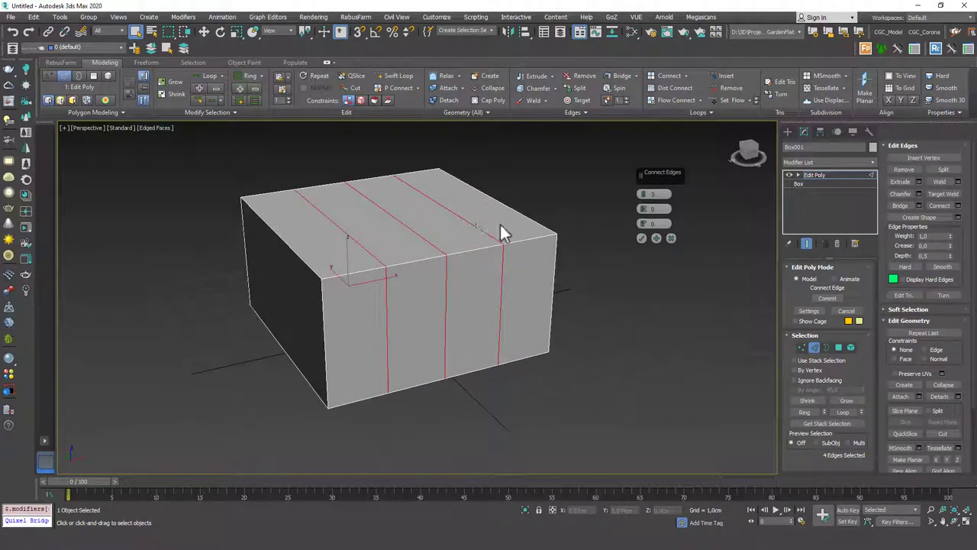
left_click(643, 196)
left_click(644, 196)
left_click(644, 192)
left_click(643, 193)
mouse_move(645, 195)
left_mouse_down()
mouse_move(646, 184)
mouse_move(647, 215)
mouse_move(644, 175)
mouse_move(644, 202)
left_mouse_up()
left_click(643, 196)
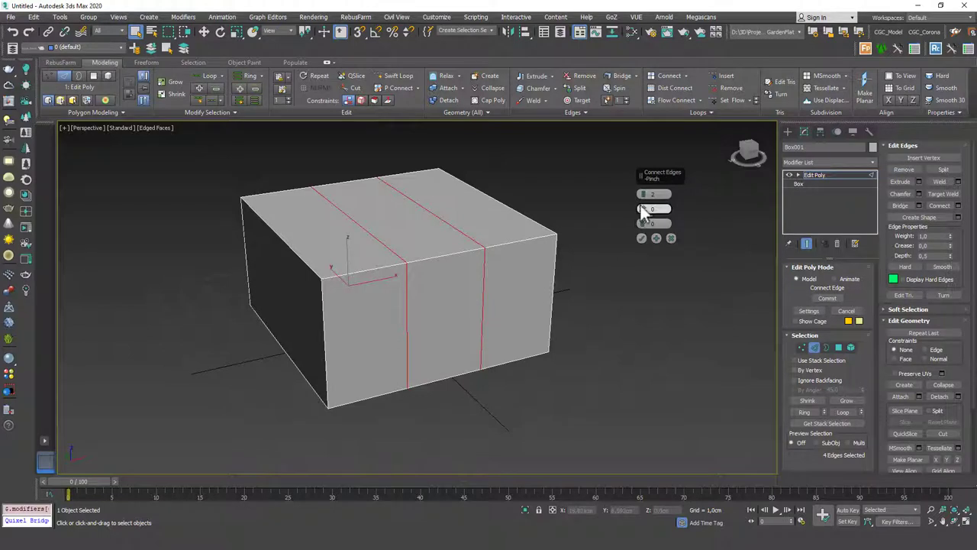
- Test and reset the pinch of the two connecting loops, slide them toward one end of the box and accept the connection
left_click(645, 210)
type("3")
left_click_drag(645, 211, 629, 368)
right_click(643, 213)
left_click(659, 208)
double_click(648, 221)
left_click_drag(645, 223, 647, 197)
left_click_drag(647, 222, 647, 268)
left_click(642, 239)
- Select the top edge of the more central new loop and raise it to about 5.8 cm to form a roof ridge
left_click(578, 271)
middle_click_drag(578, 271, 396, 251, "alt")
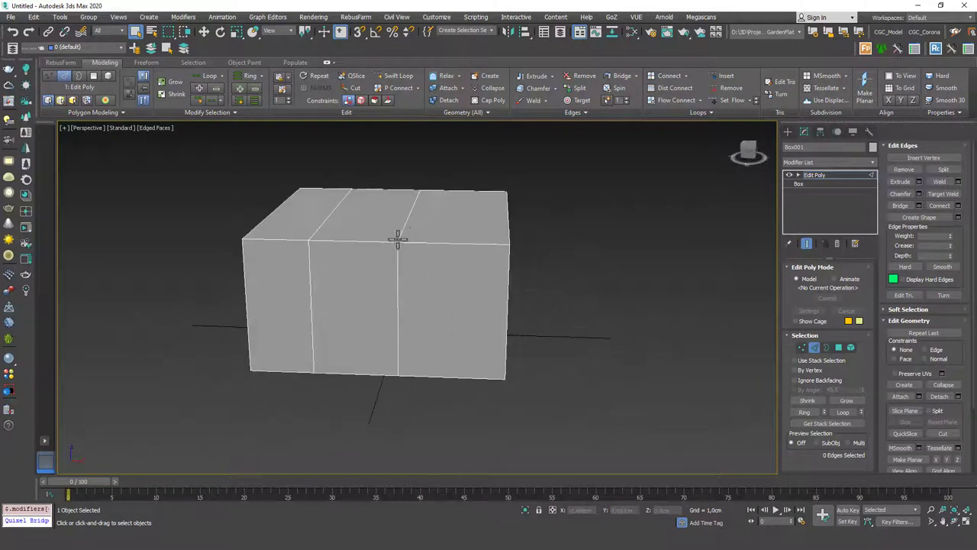
left_click(406, 226)
key("w")
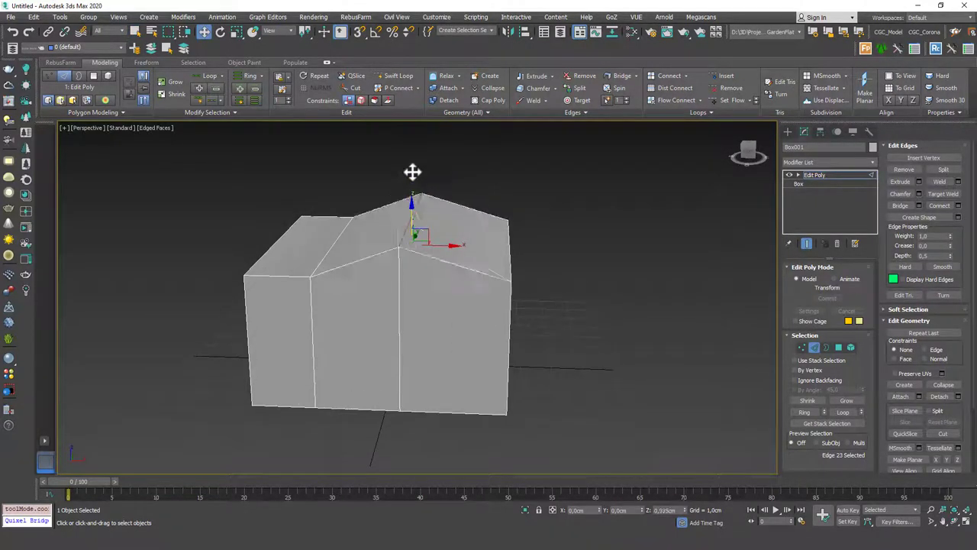
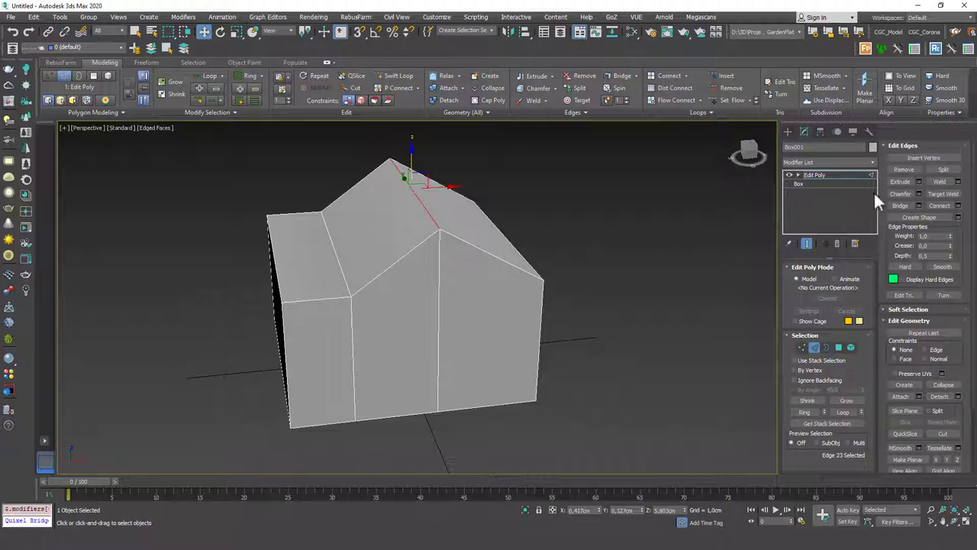
- Try a Chamfer modifier on the whole object, inspect the softened edges and remove the modifier
left_click(822, 174)
left_click(826, 162)
type("ch")
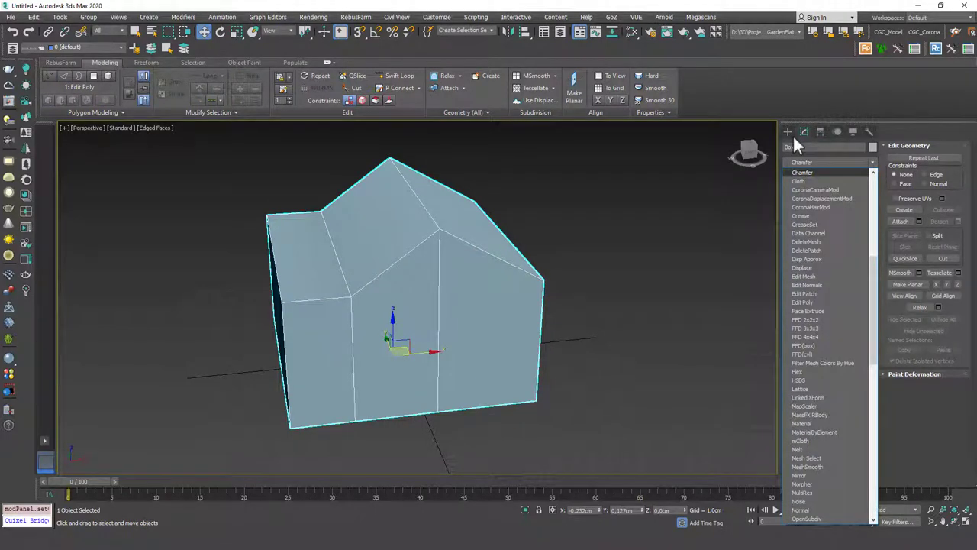
key("Return")
mouse_move(402, 293)
middle_mouse_down("alt")
mouse_move(425, 306)
mouse_move(539, 244)
mouse_move(299, 268)
mouse_move(386, 310)
mouse_move(415, 264)
middle_mouse_up("alt")
scroll(425, 305, "up", 3)
key("F4")
scroll(420, 275, "down", 4)
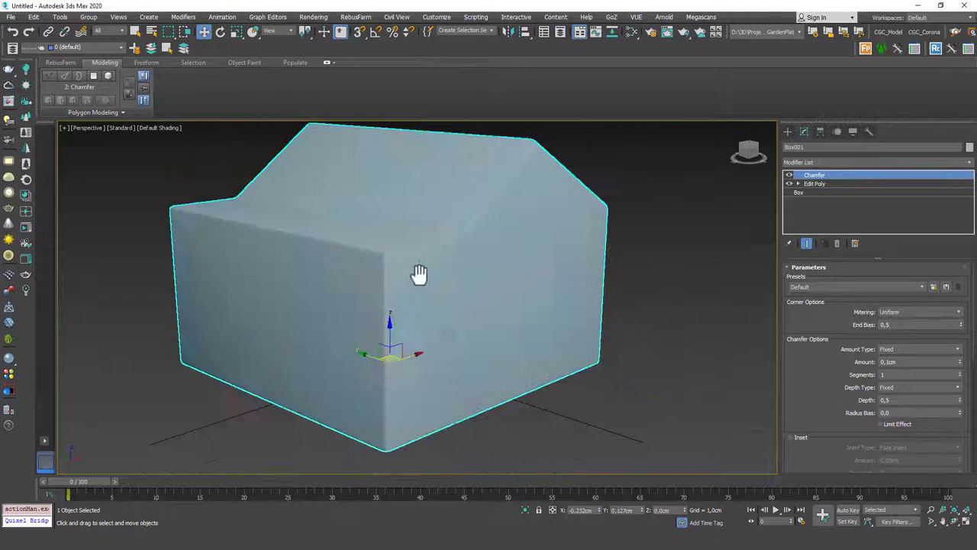
left_click(838, 243)
- Select the long top edge at the box's low end and preview a chamfer of 0.276 cm with 4 segments
key("2")
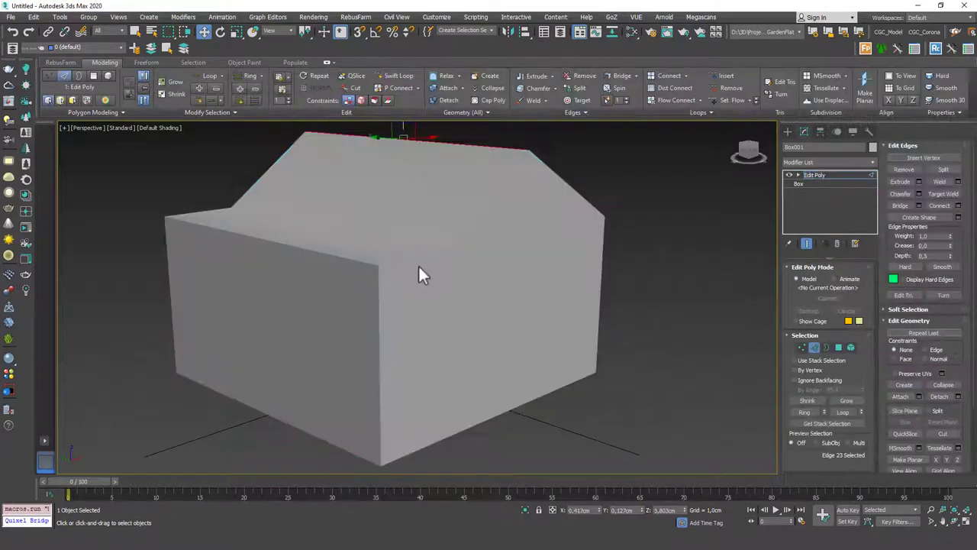
key("F4")
middle_click_drag(400, 257, 404, 288)
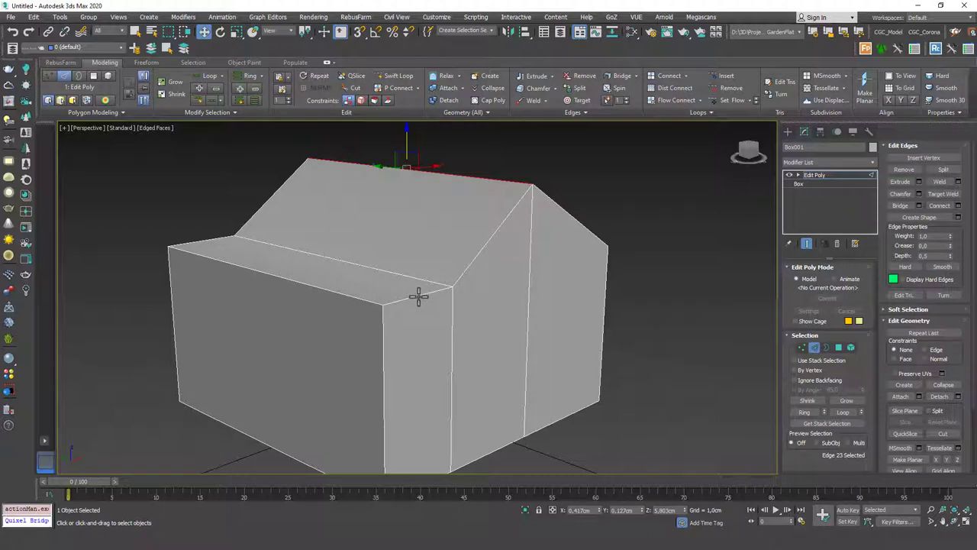
left_click(343, 293)
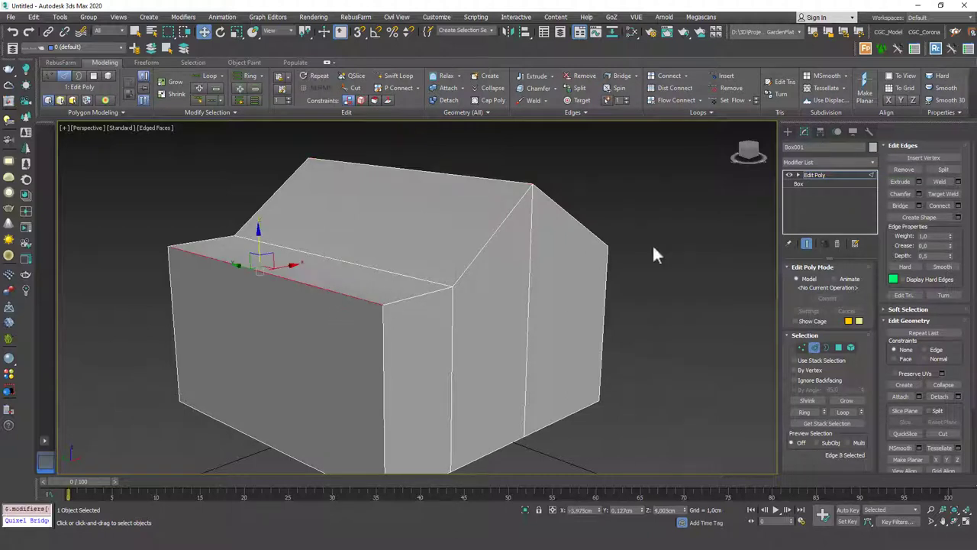
left_click(918, 193)
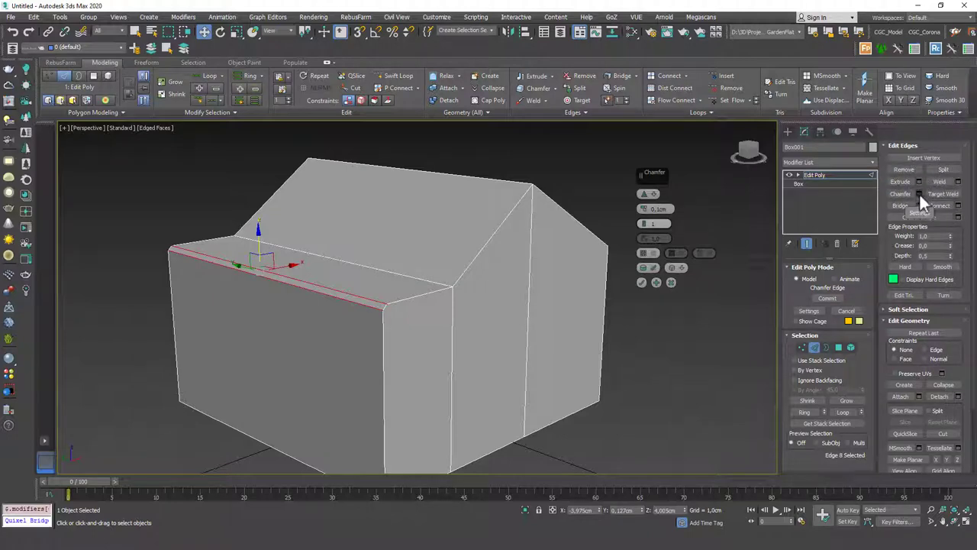
middle_click_drag(393, 311, 322, 267, "alt")
scroll(264, 278, "up", 4)
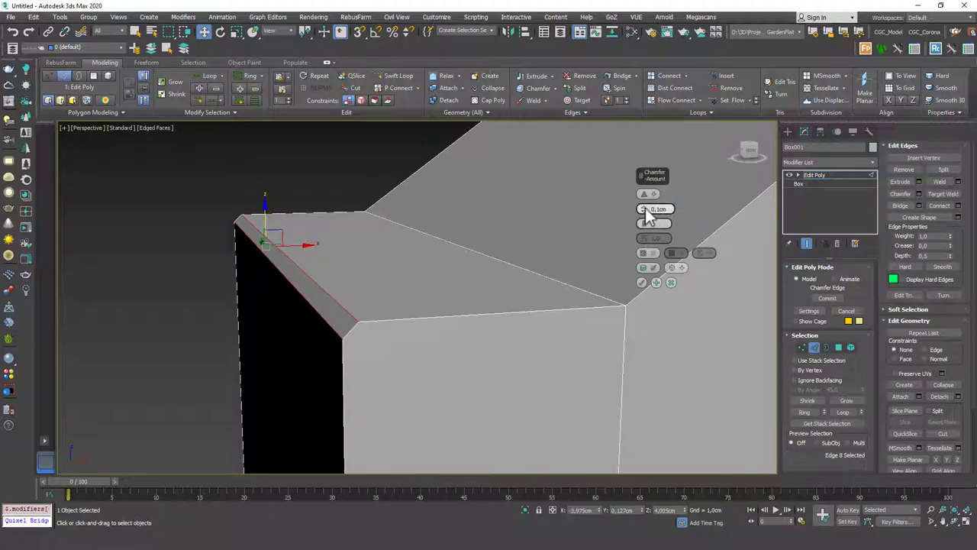
mouse_move(647, 215)
left_mouse_down()
mouse_move(645, 183)
mouse_move(643, 220)
left_mouse_up()
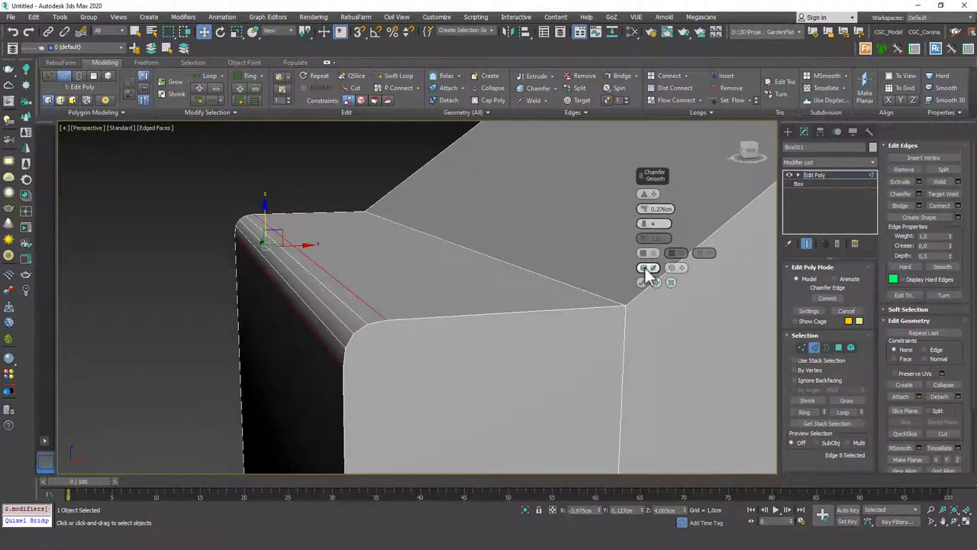
- Set the smoothing type to Smooth Chamfers Only, compare the chamfer with smoothing on and off, and cancel the chamfer
left_click(683, 269)
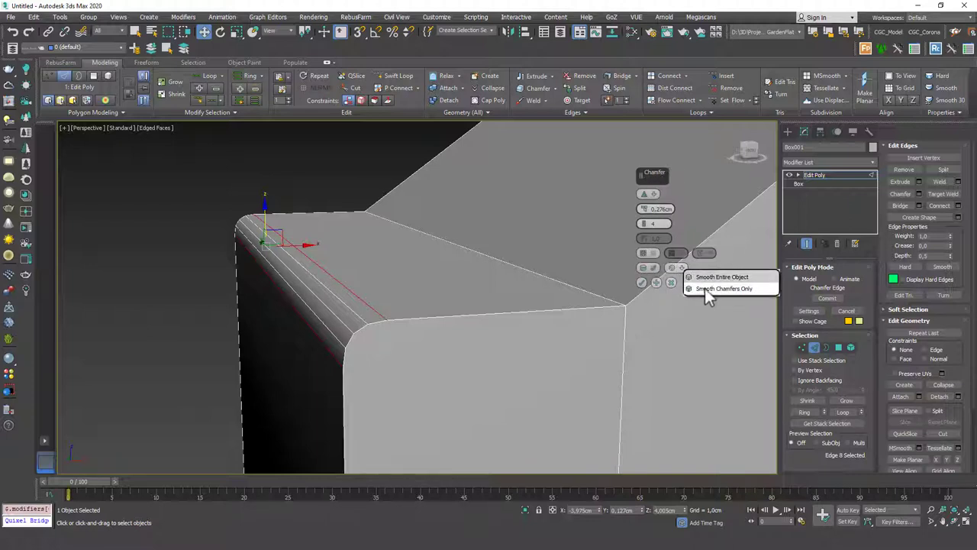
left_click(704, 289)
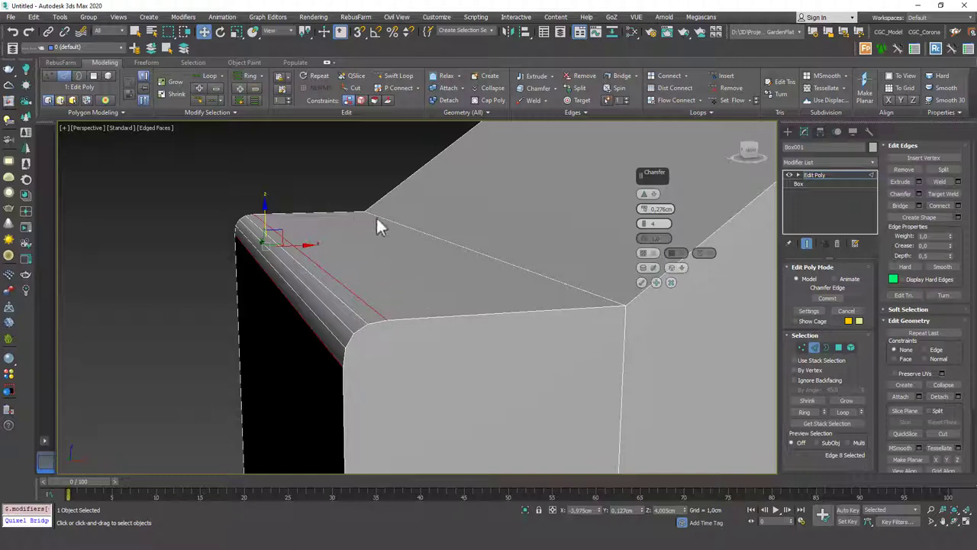
left_click(653, 267)
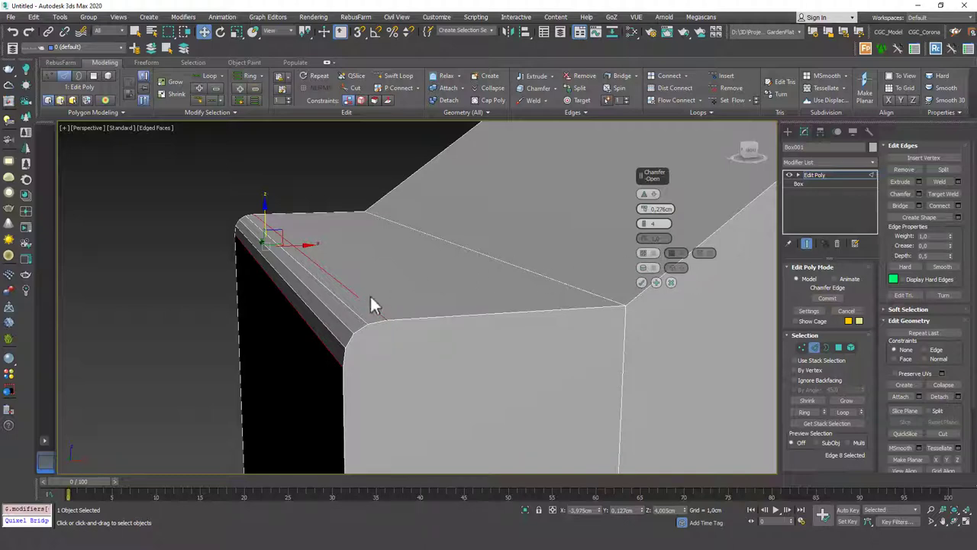
mouse_move(370, 294)
middle_mouse_down()
mouse_move(476, 309)
mouse_move(456, 311)
middle_mouse_up()
key("F4")
left_click(654, 266)
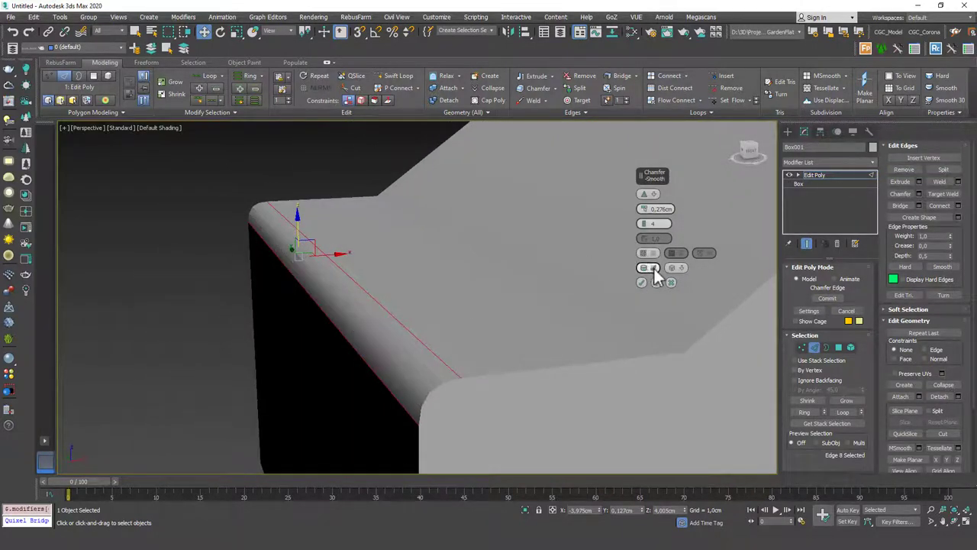
left_click(654, 267)
left_click(654, 267)
left_click(654, 268)
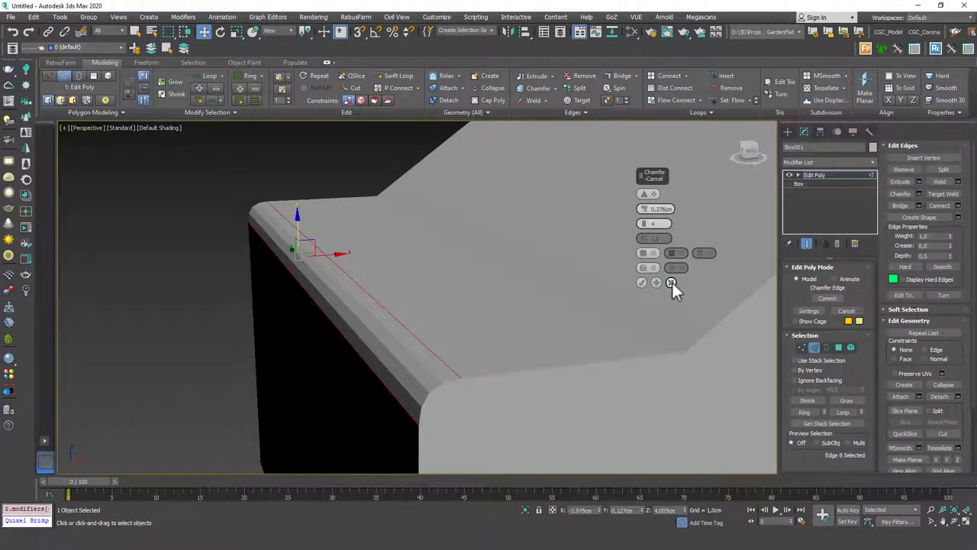
left_click(671, 282)
middle_click_drag(473, 276, 494, 290)
scroll(464, 278, "down", 3)
key("F4")
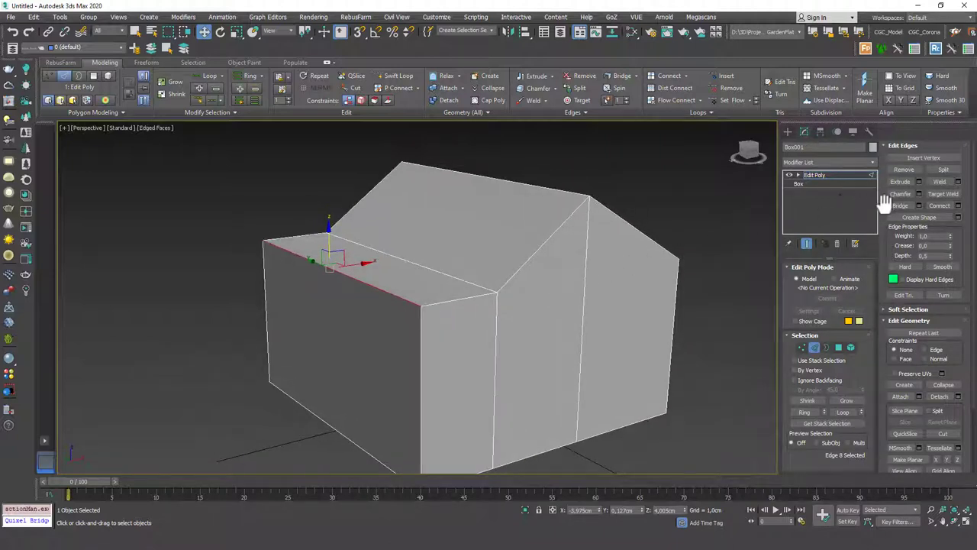
- Select the complete edge loop running through the foot of the roof slope, inspect it and clear the selection
middle_click_drag(504, 286, 495, 285, "alt")
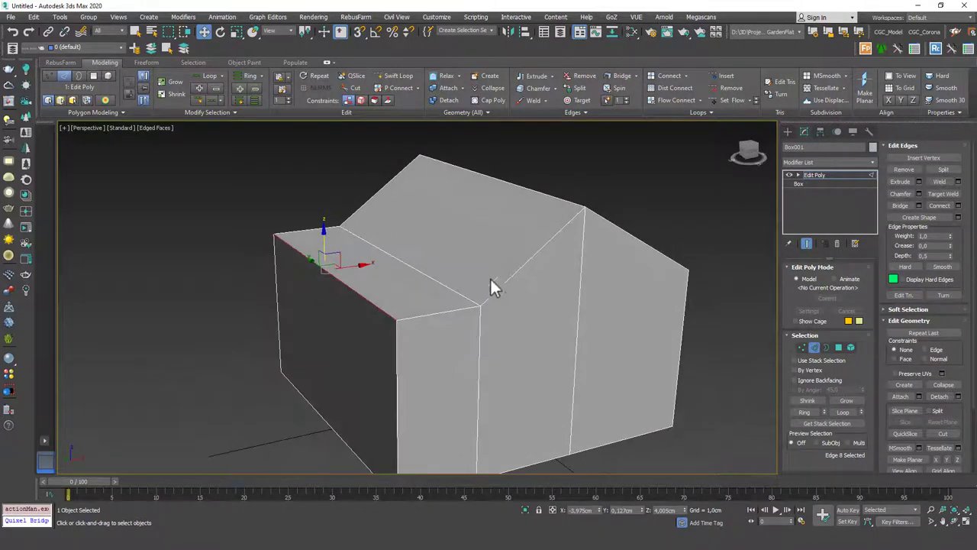
double_click(447, 288)
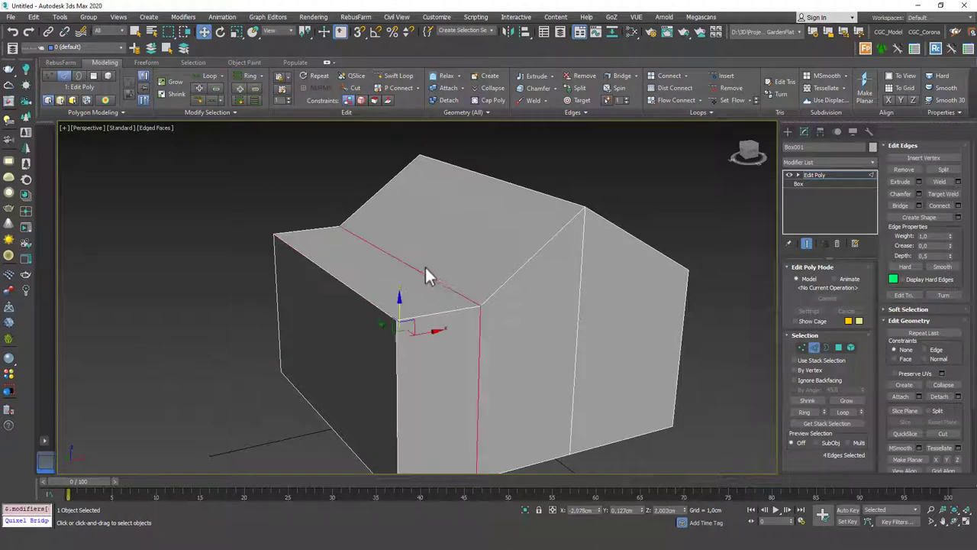
middle_click_drag(453, 371, 456, 335, "alt")
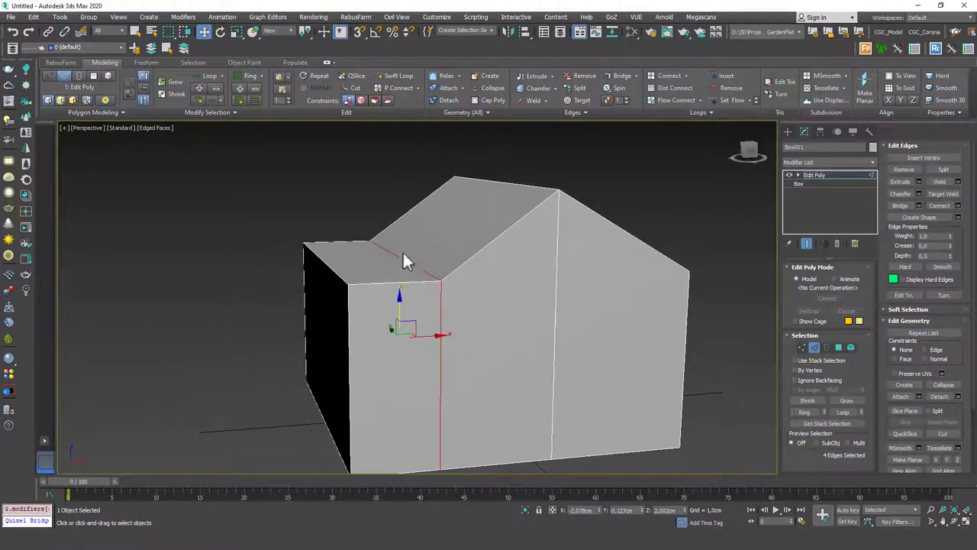
left_click(419, 292)
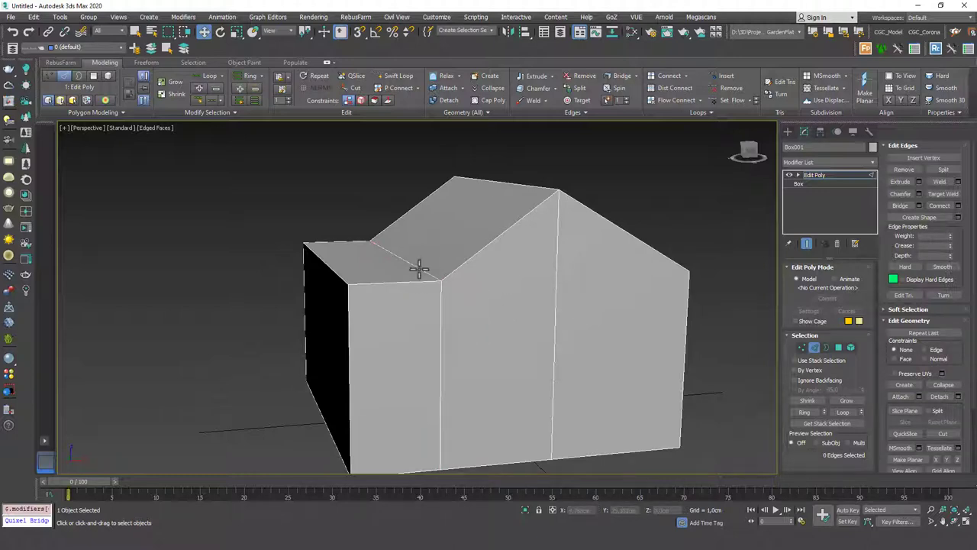
double_click(419, 267)
middle_click_drag(364, 294, 453, 246, "alt")
left_click(560, 227)
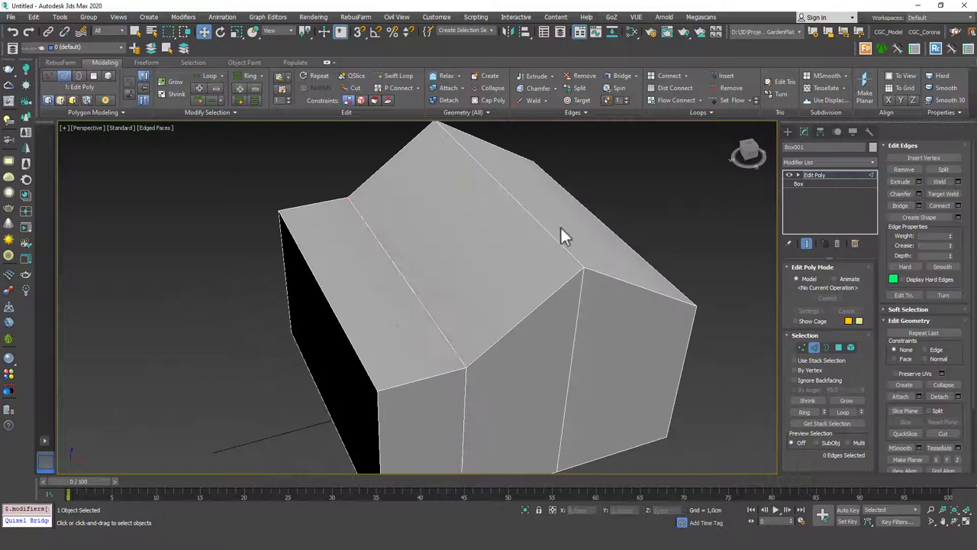
- Select the top edge at the foot of the roof slope and expand the selection with Loop
left_click(417, 298)
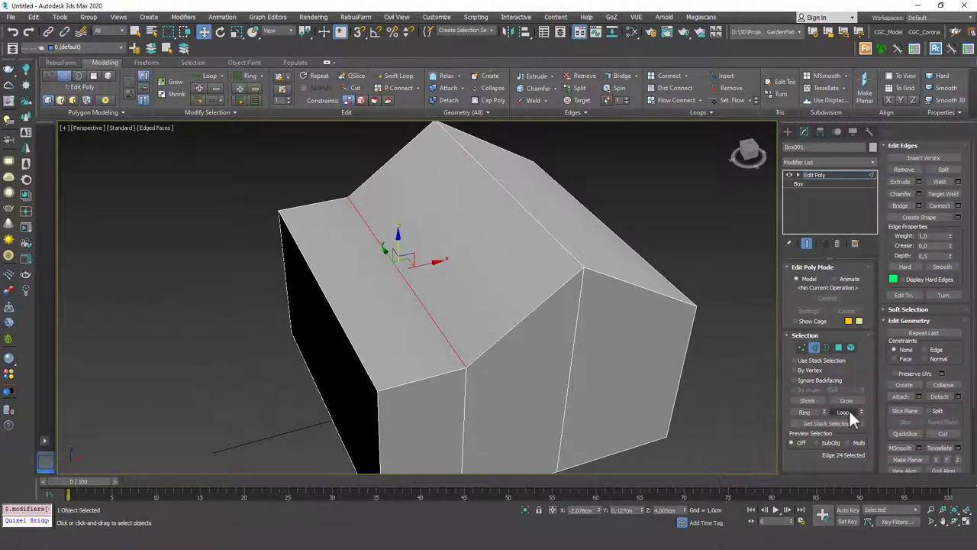
left_click(843, 412)
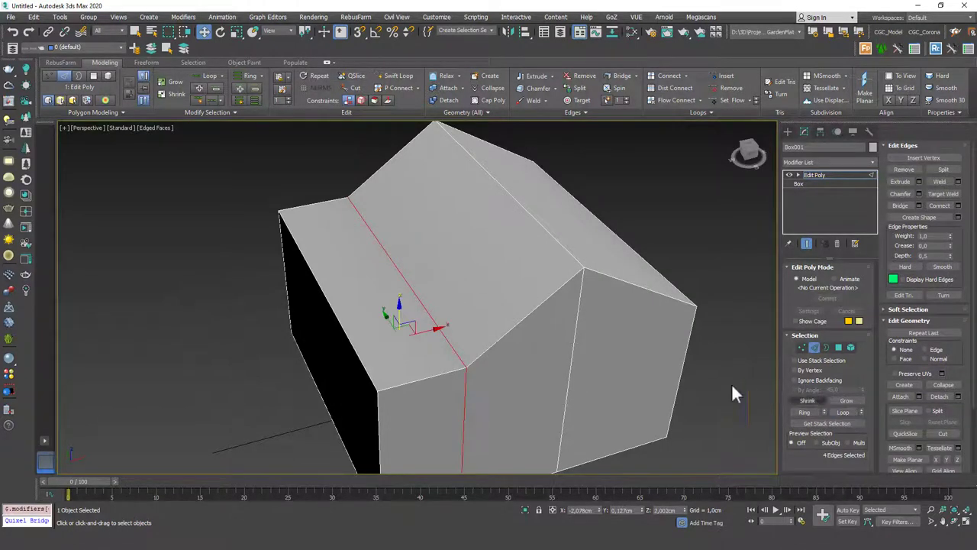
middle_click_drag(735, 395, 503, 295, "alt")
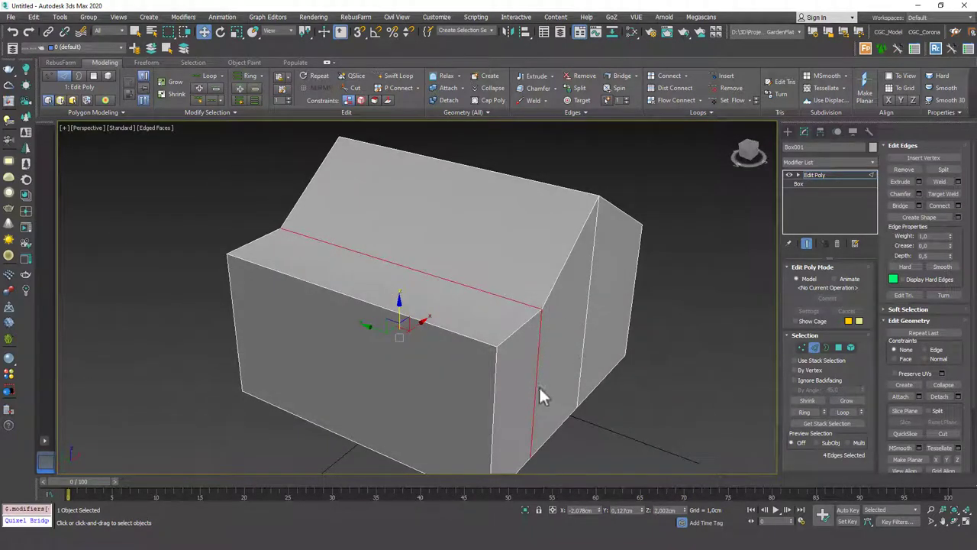
- Reselect the loop at the foot of the roof slope, preview its chamfer with 1 segment and cancel it
left_click(483, 254)
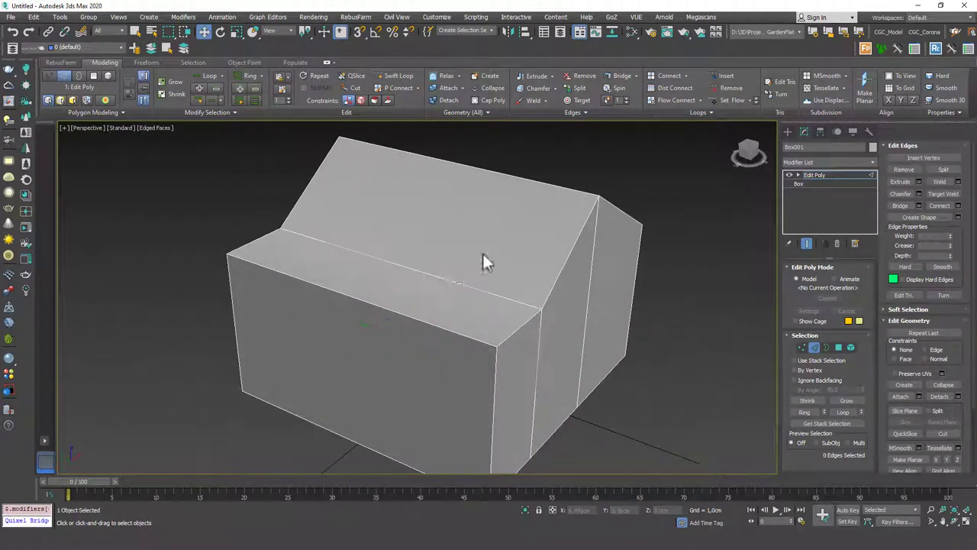
double_click(457, 284)
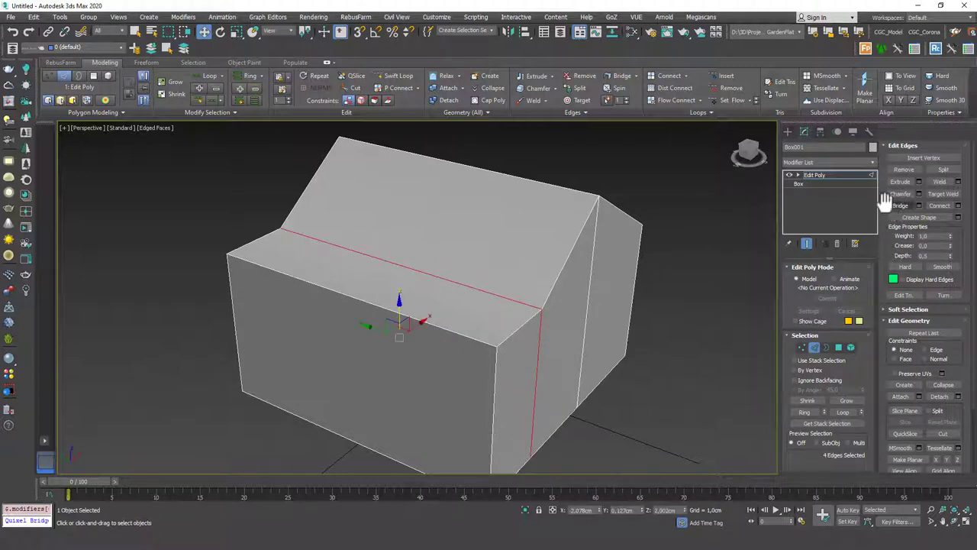
left_click(919, 194)
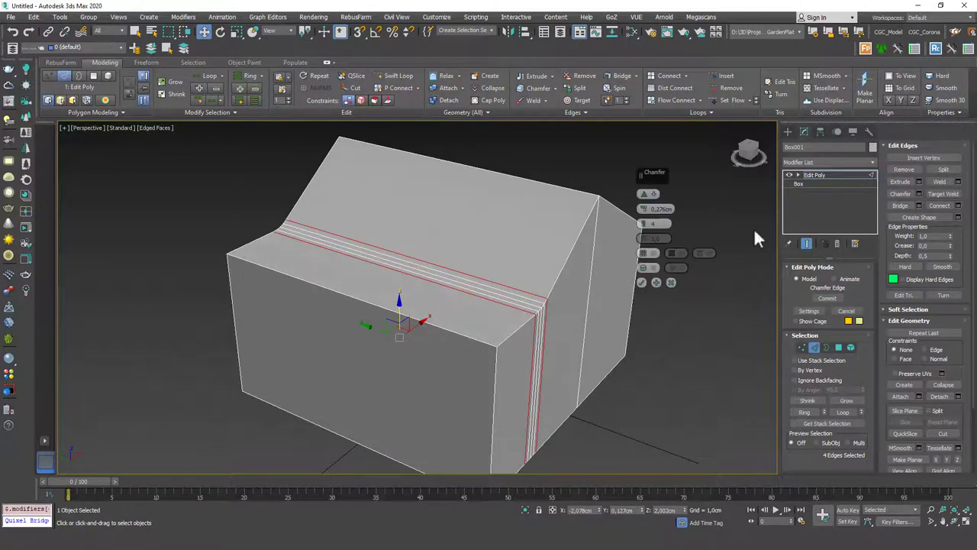
middle_click_drag(754, 227, 563, 258, "alt")
right_click(644, 222)
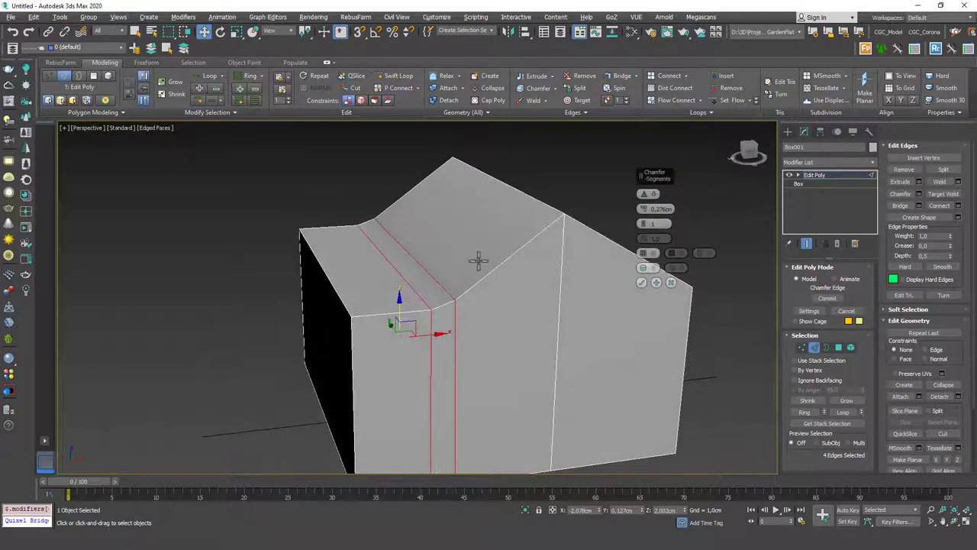
middle_click_drag(478, 261, 456, 290, "alt")
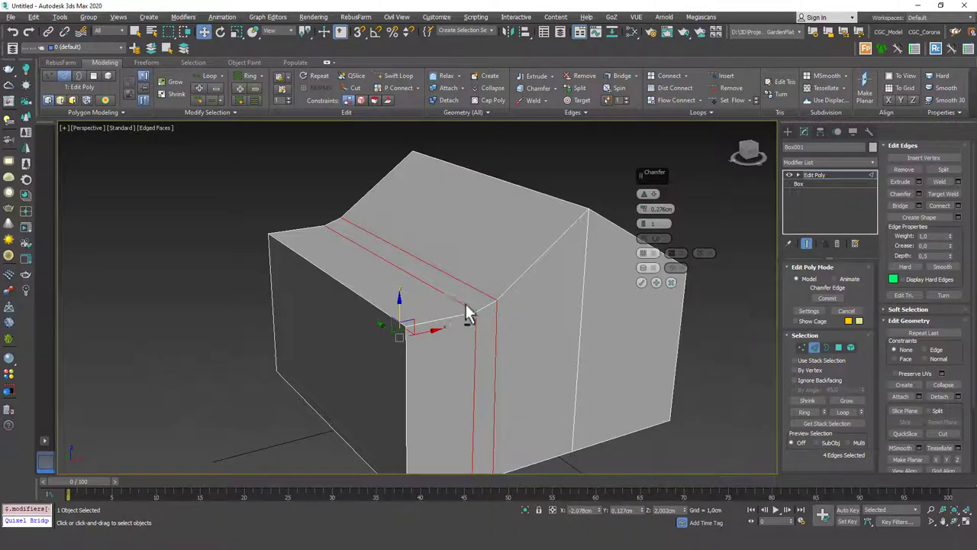
middle_click_drag(468, 313, 415, 266, "alt")
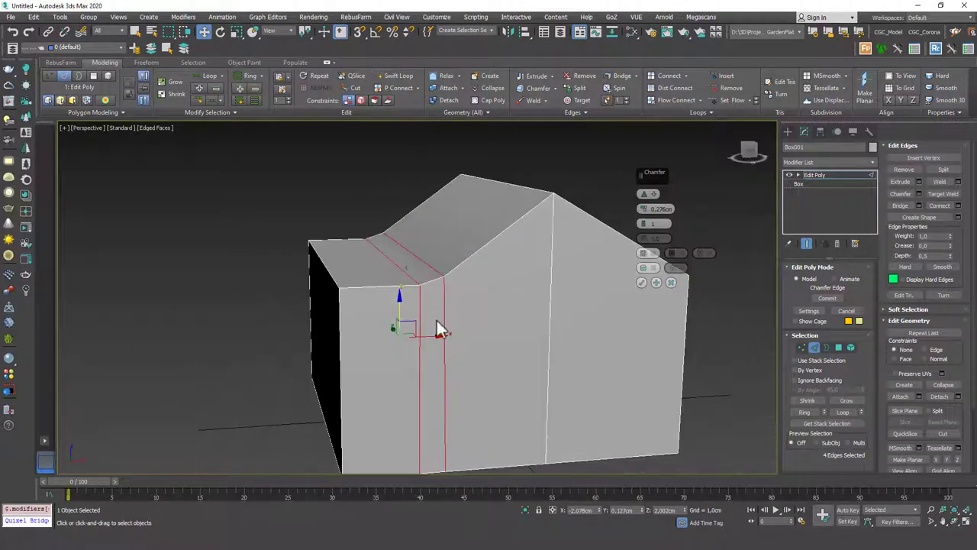
middle_click_drag(438, 323, 496, 339, "alt")
left_click(670, 284)
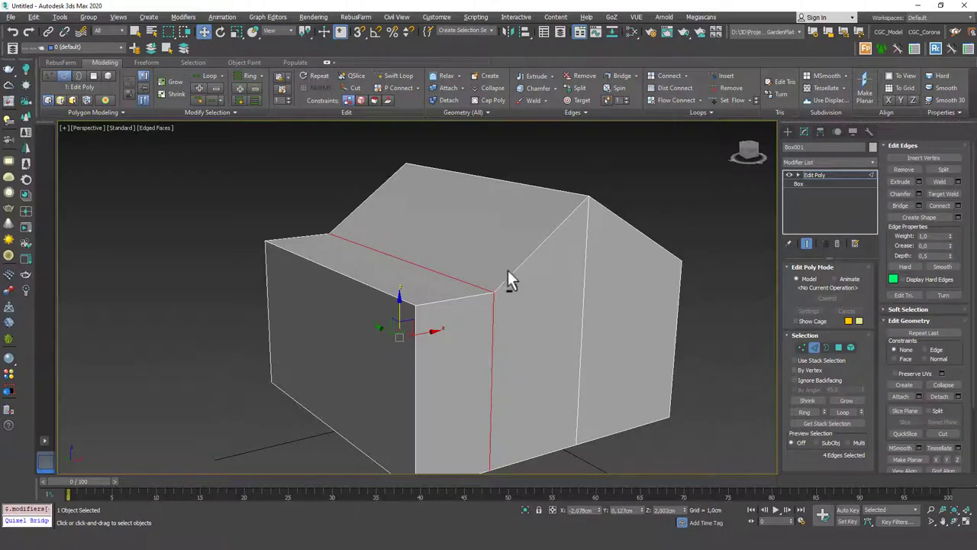
- Delete the sloped roof polygon between the ridge and the low end's flat top
middle_click_drag(508, 270, 519, 292, "alt")
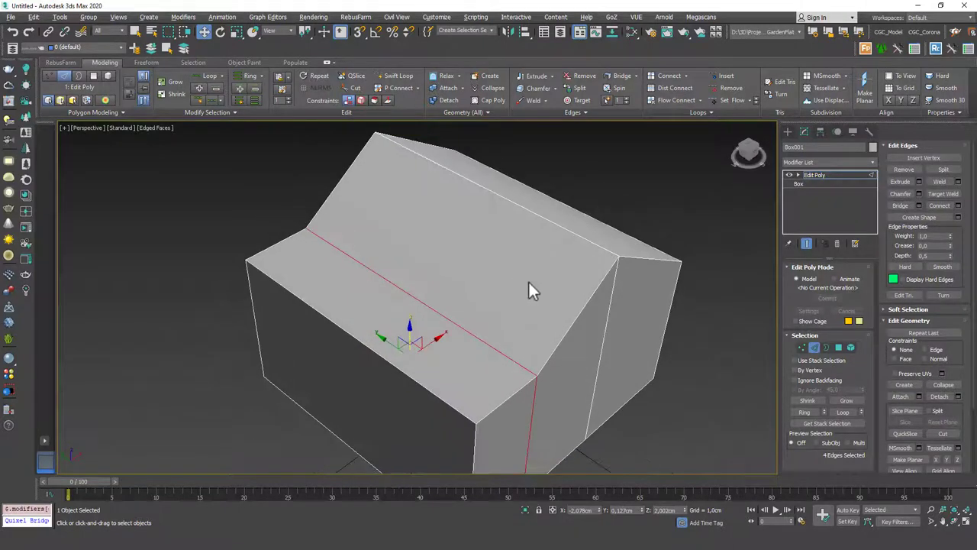
key("4")
left_click(509, 281)
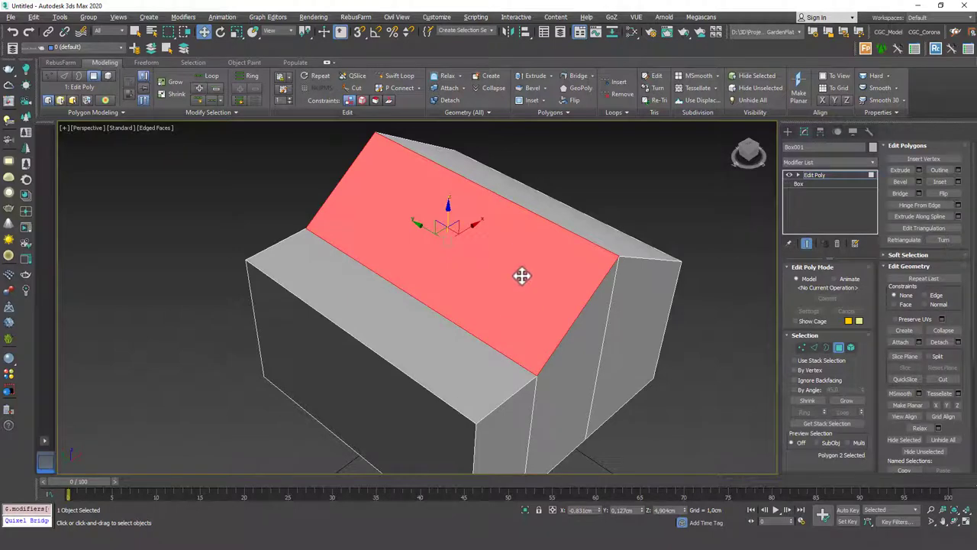
key("Delete")
middle_click_drag(517, 244, 633, 244, "alt")
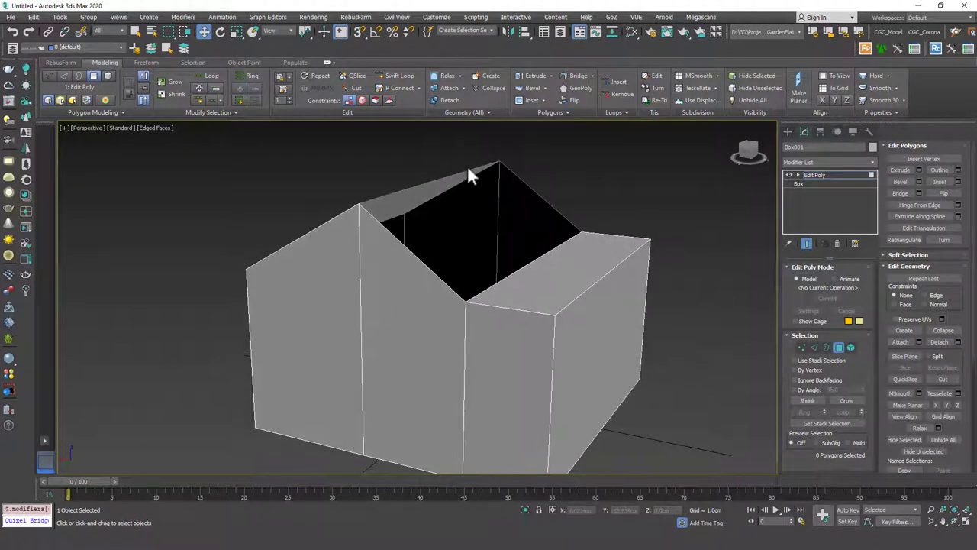
middle_click_drag(550, 266, 467, 290, "alt")
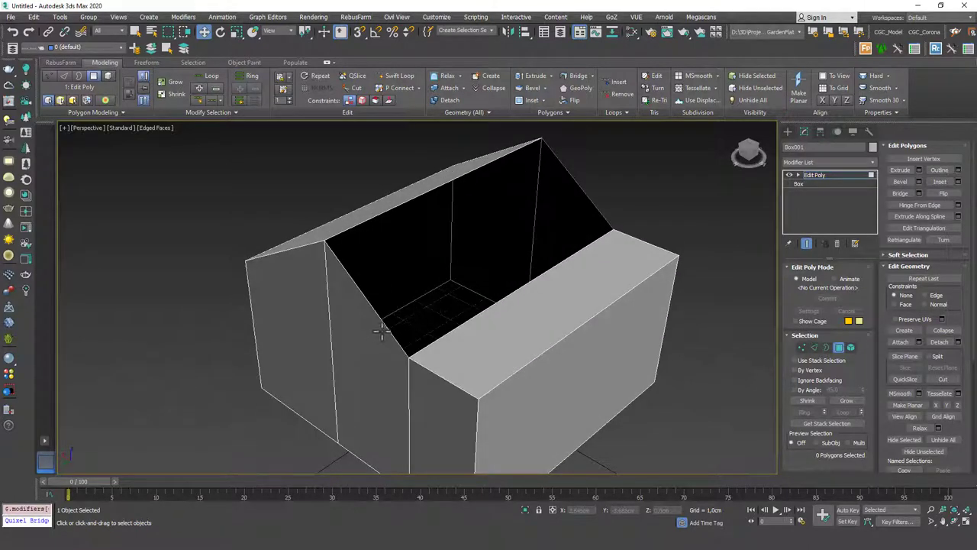
- Select the two opposite long border edges of the roof opening and close it with Bridge
key("2")
double_click(452, 183)
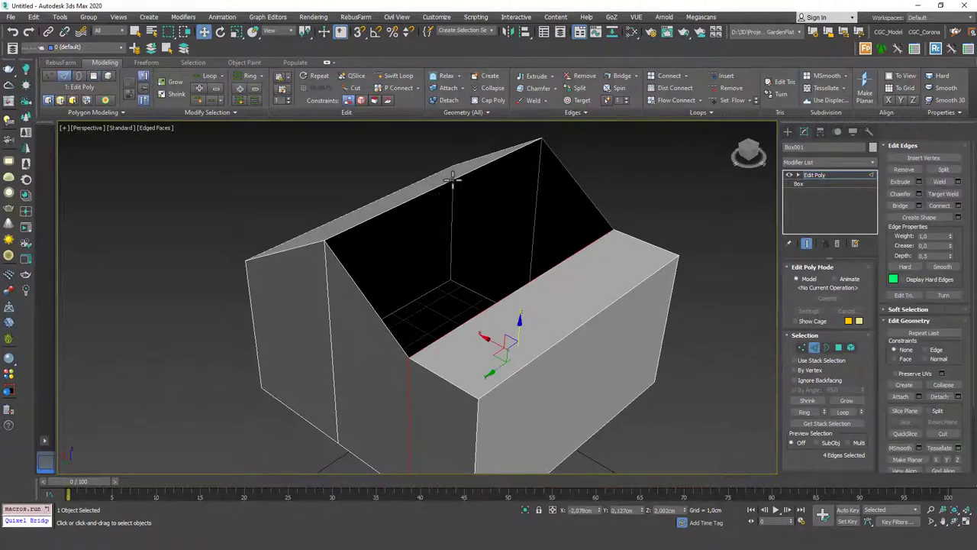
left_click(452, 177)
left_click(538, 276, "ctrl")
middle_click_drag(534, 264, 611, 244, "alt")
left_click(900, 206)
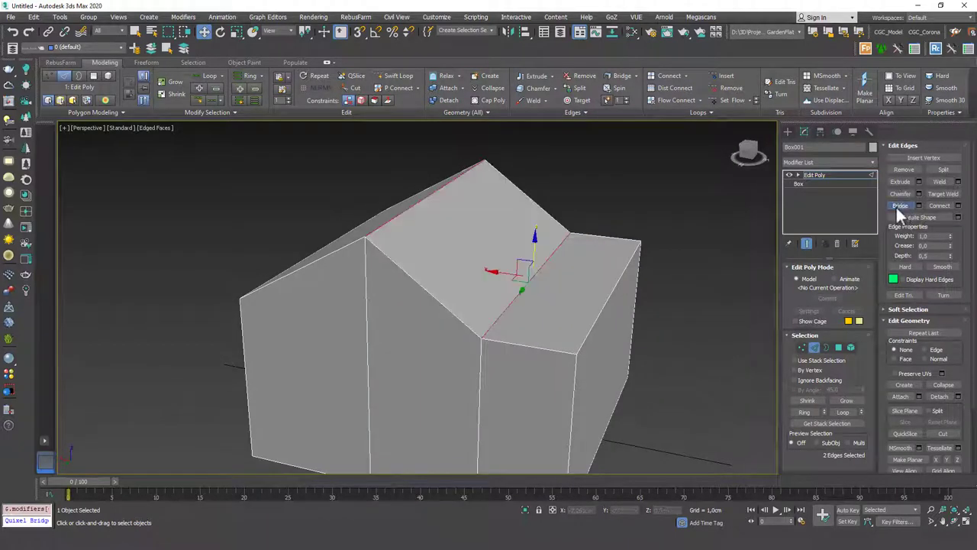
middle_click_drag(381, 252, 406, 257, "alt")
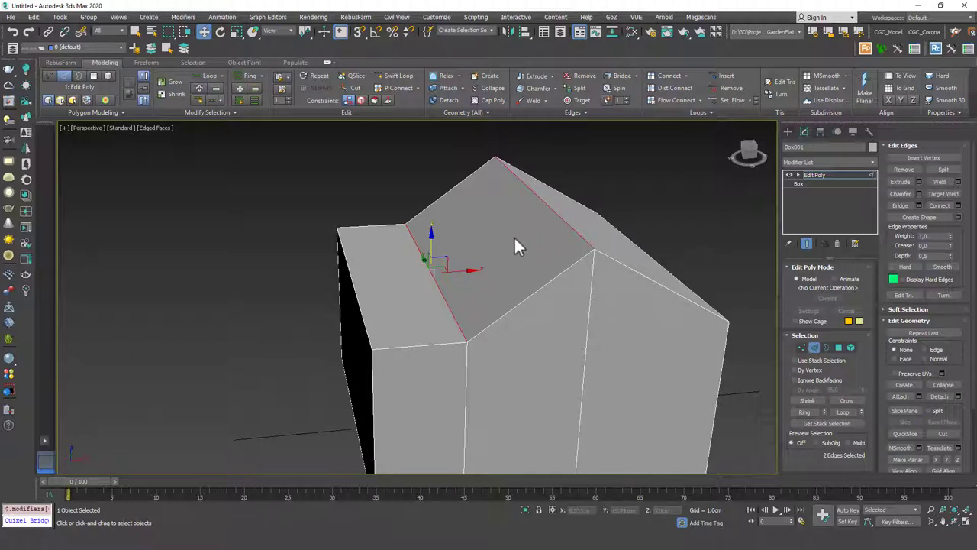
middle_click_drag(525, 251, 557, 267, "alt")
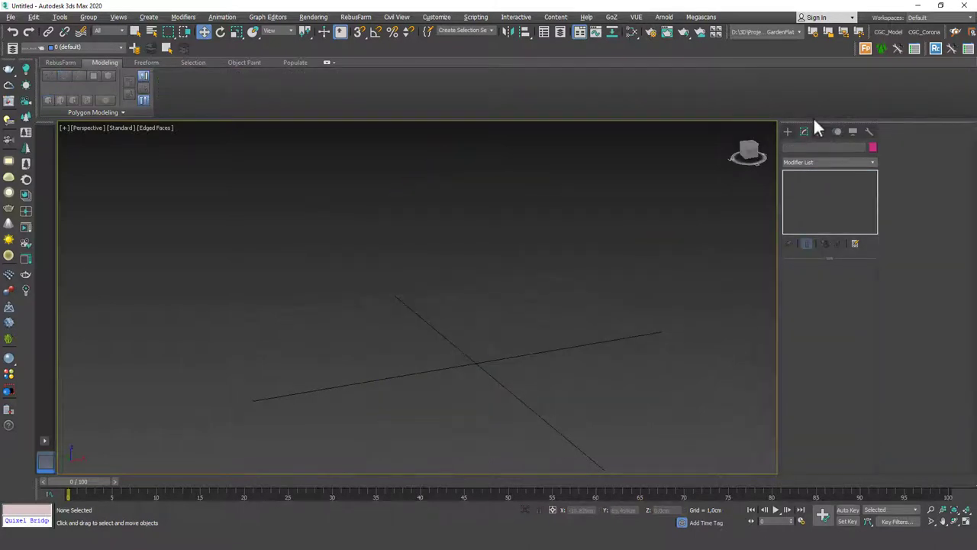
- Undo the deletion of the house-shaped box and delete its selected ridge and slope-foot edges at Edge level
key("ctrl+z")
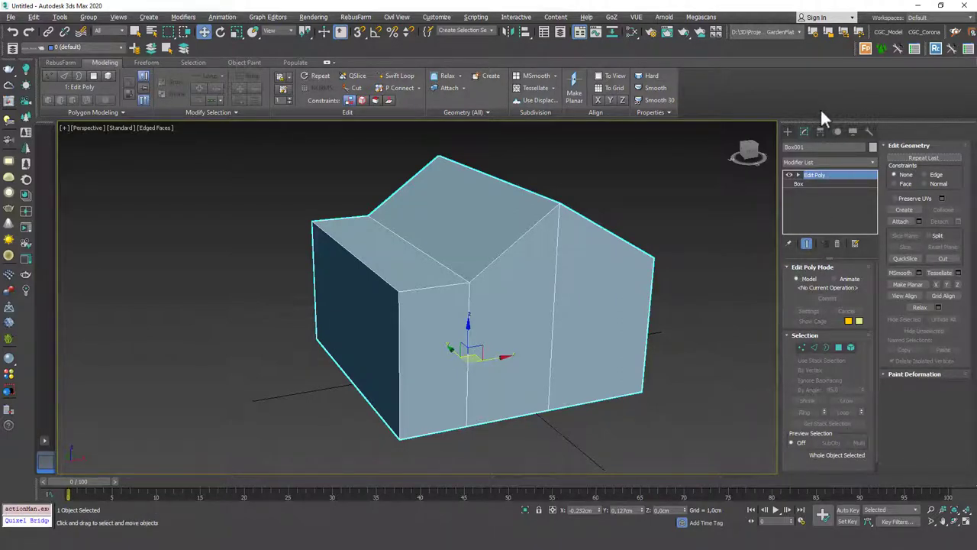
key("2")
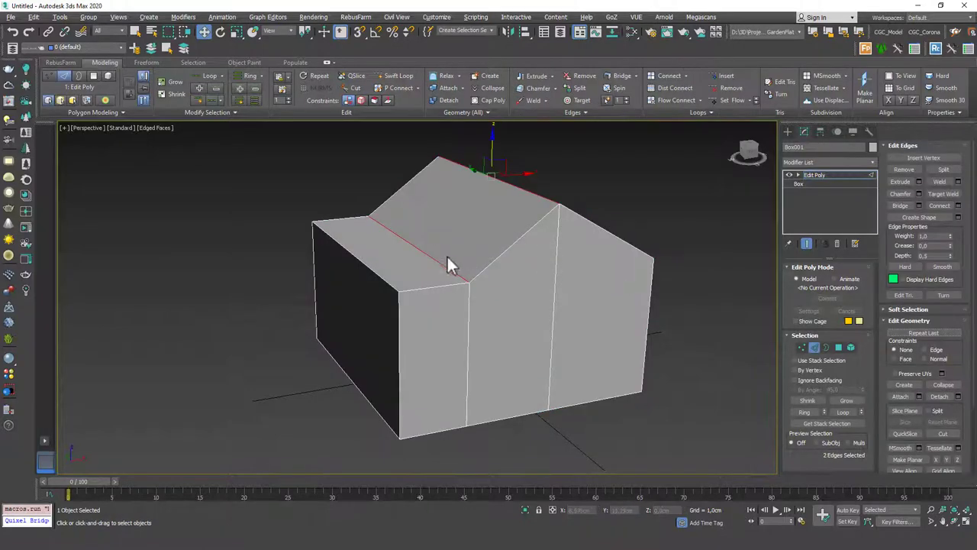
key("Delete")
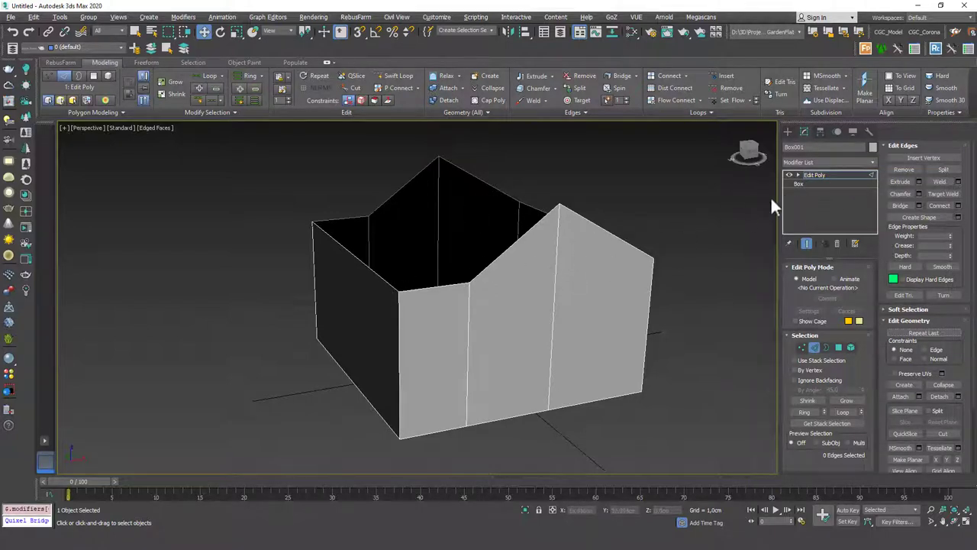
- Switch between Edge level and object level of Edit Poly, then delete the entire box at object level
left_click(830, 176)
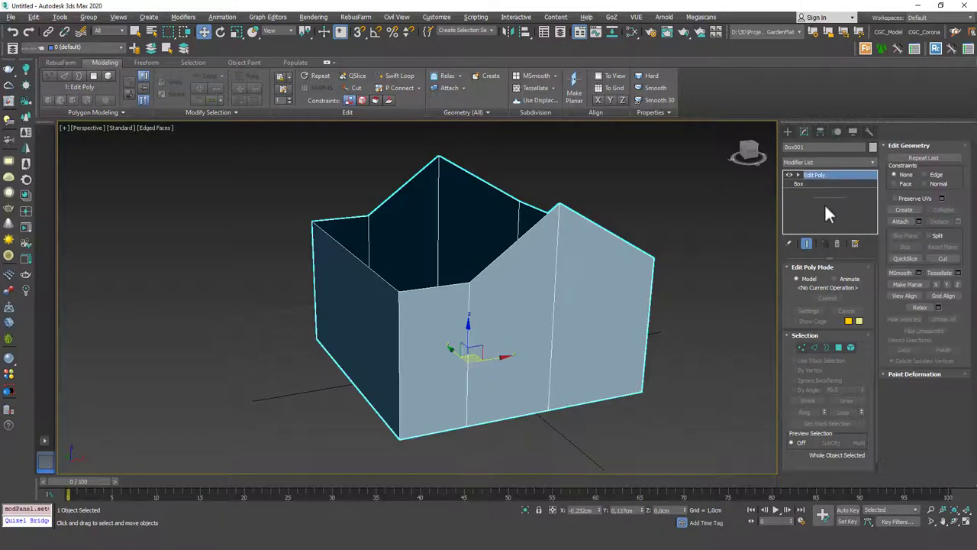
left_click(813, 347)
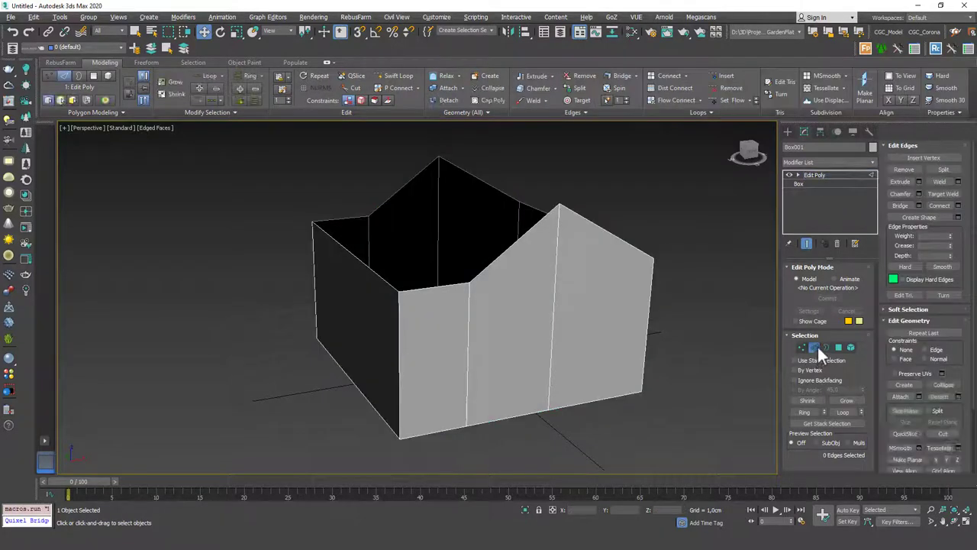
left_click(840, 175)
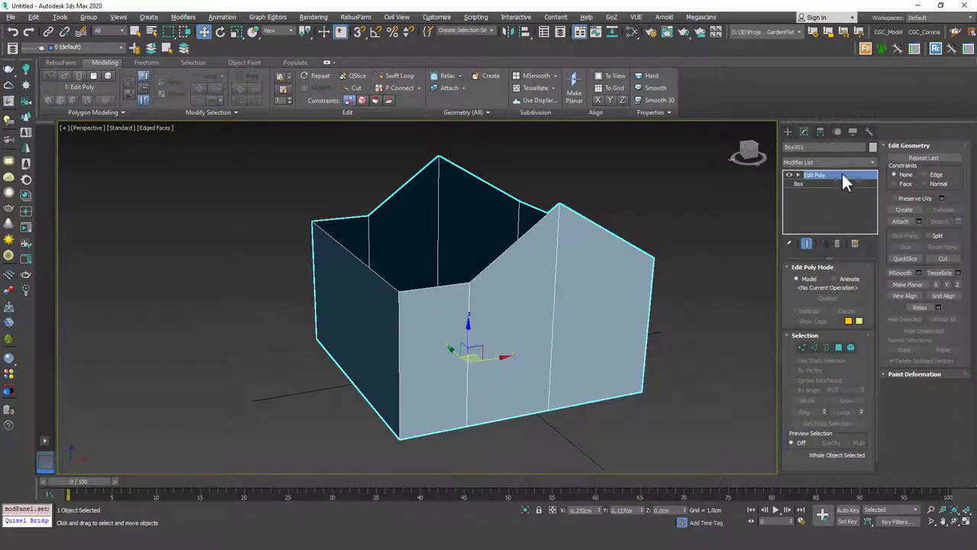
left_click(814, 348)
left_click(816, 347)
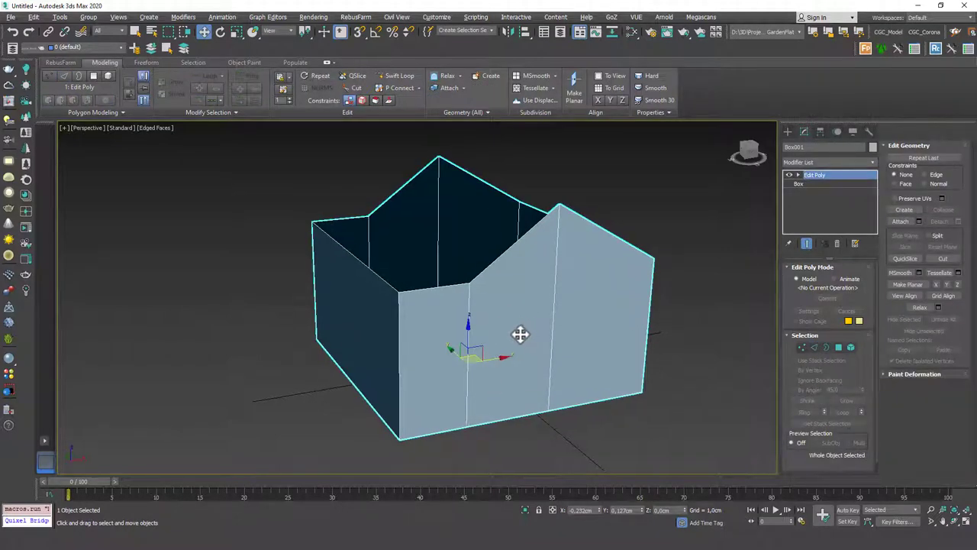
key("Delete")
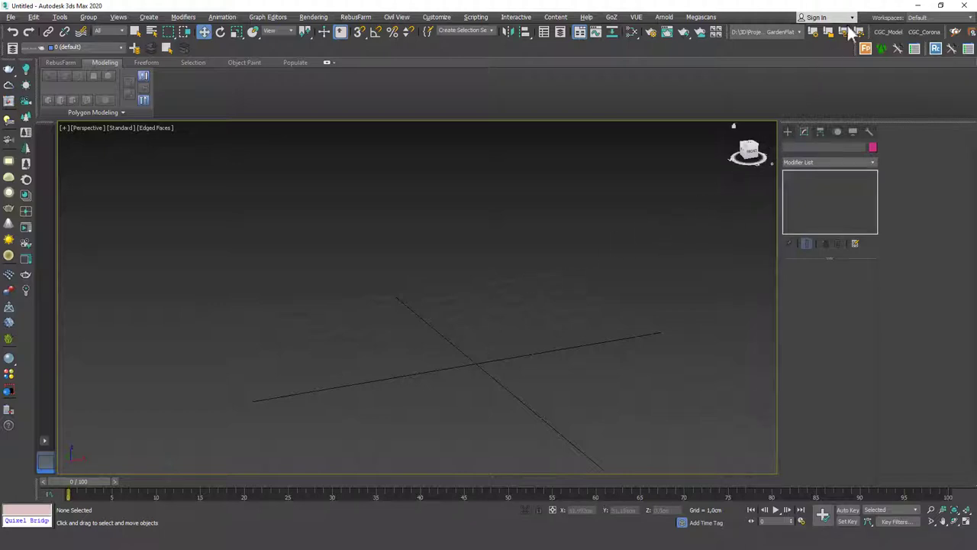
- Place the storage chest reference image over the empty viewport and shrink its window
right_click_drag(0, 138, 271, 255)
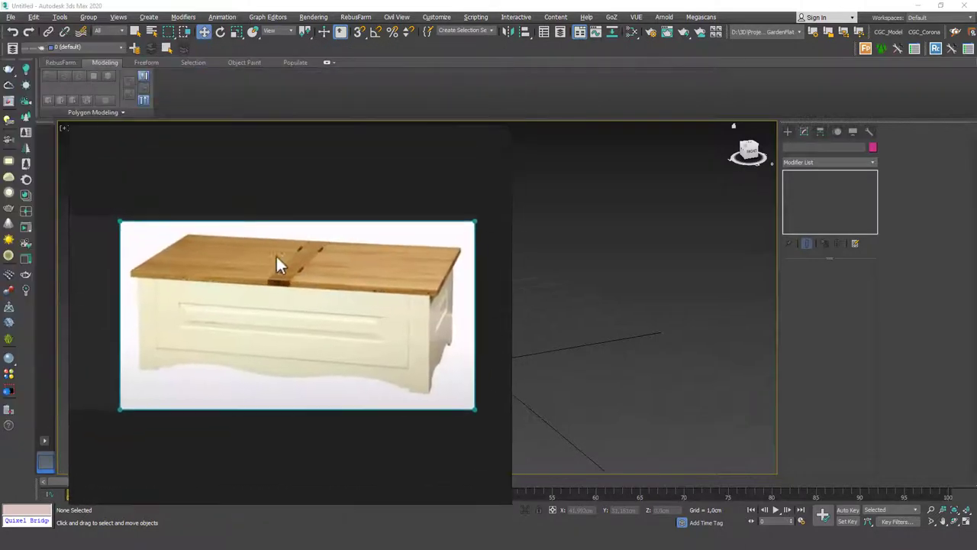
left_click_drag(508, 503, 293, 323)
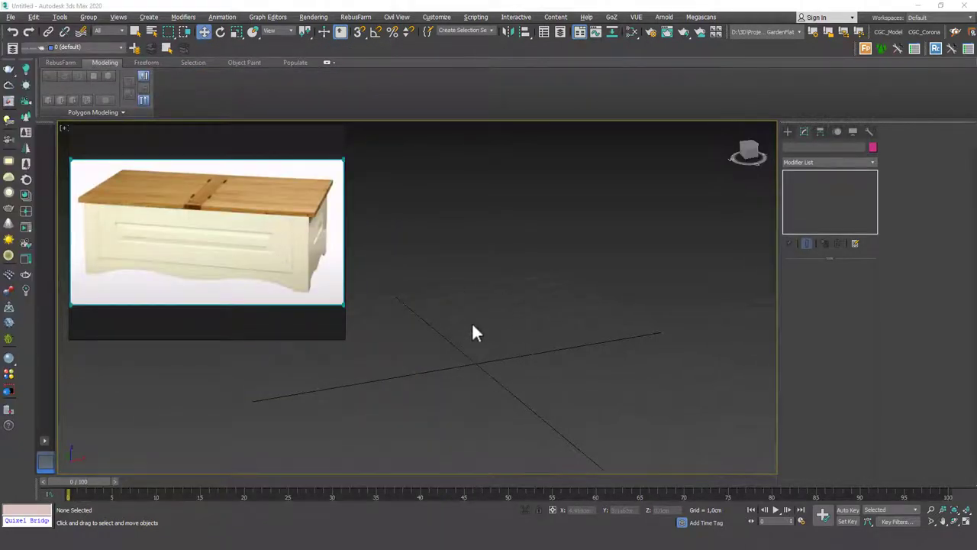
middle_click_drag(474, 325, 480, 335, "alt")
- Enable always on top for the reference image window, trim it to the picture and tuck it into the viewport corner
key("alt+Tab")
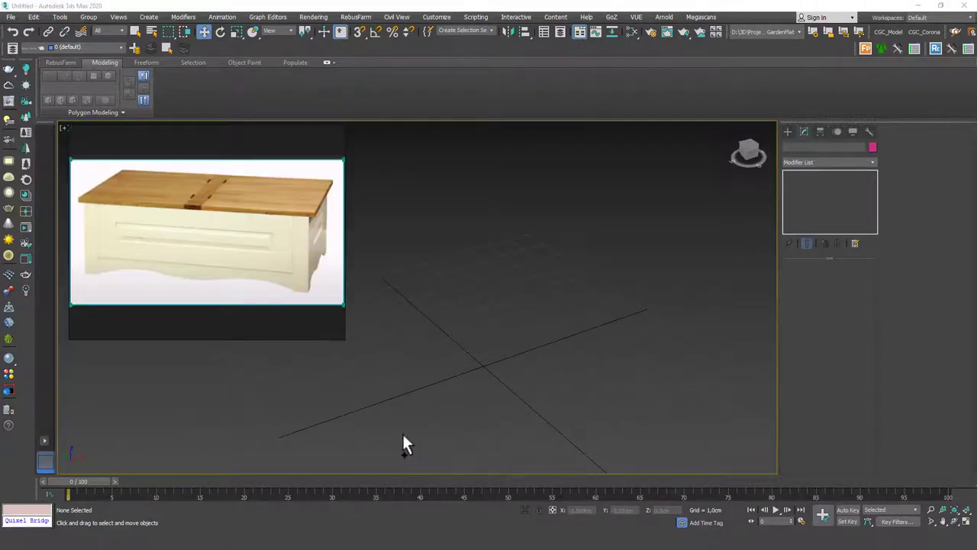
key("ctrl+shift+a")
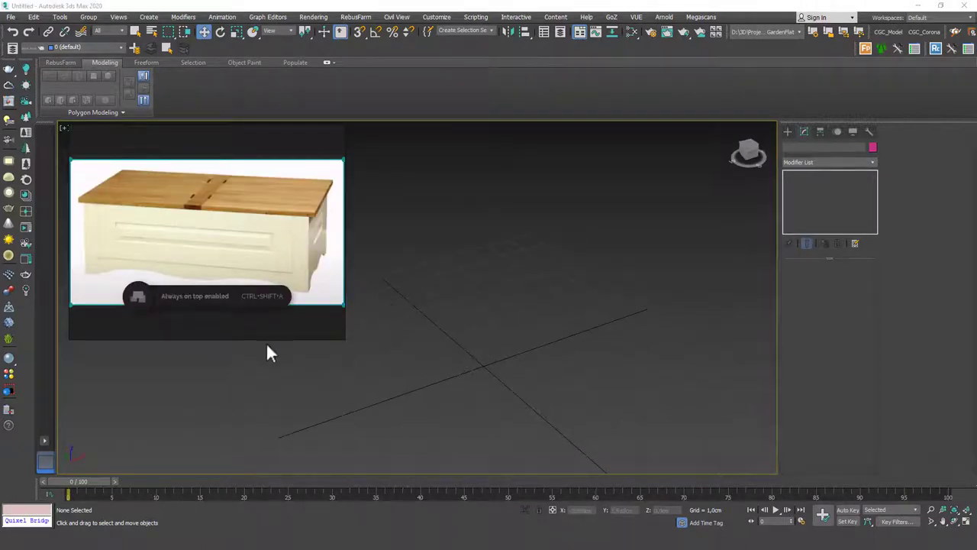
left_click_drag(268, 334, 257, 260)
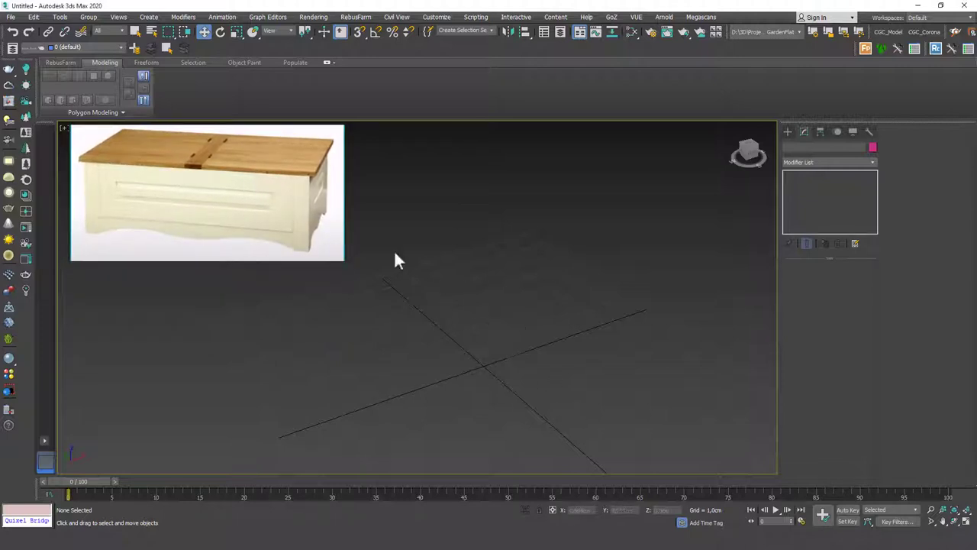
left_click_drag(279, 214, 277, 224)
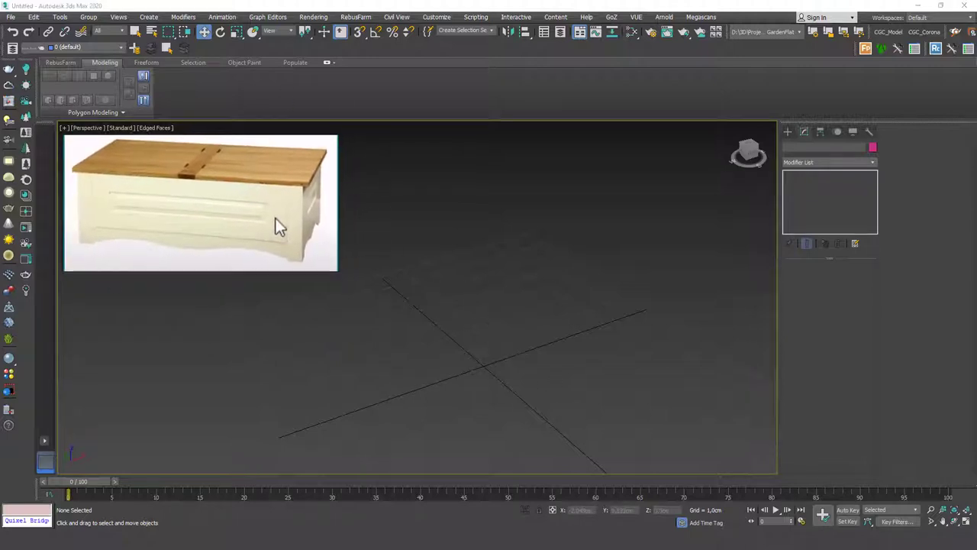
- Create a flat box about 5.7 cm long, 9.2 cm wide and 0.4 cm high across the grid origin
left_click(787, 132)
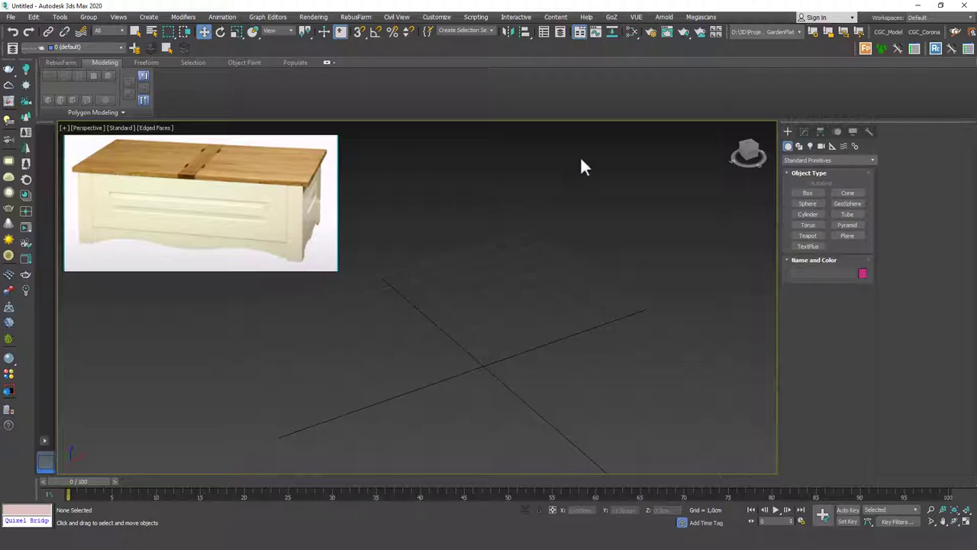
left_click(801, 192)
middle_click_drag(458, 279, 464, 316)
scroll(464, 316, "down", 1)
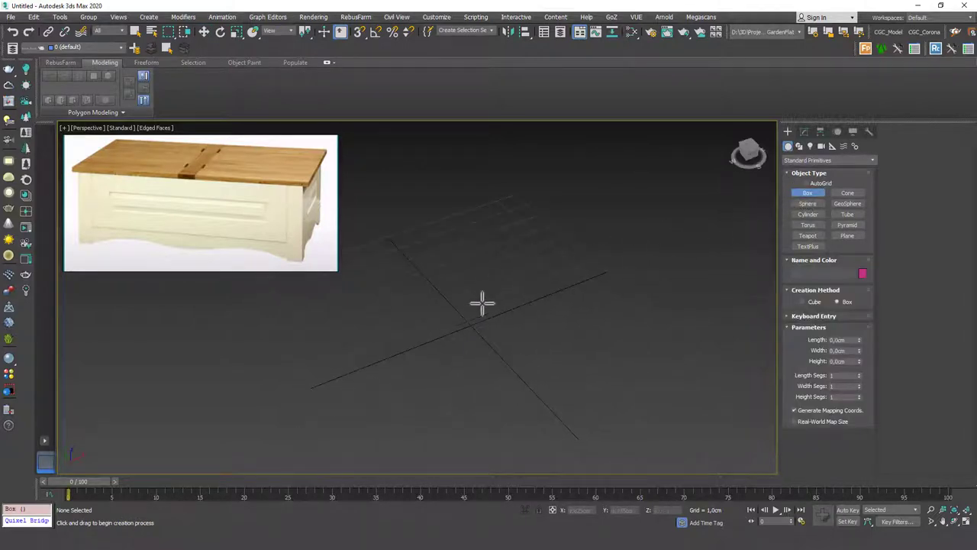
left_click_drag(510, 257, 387, 416)
left_click(468, 327)
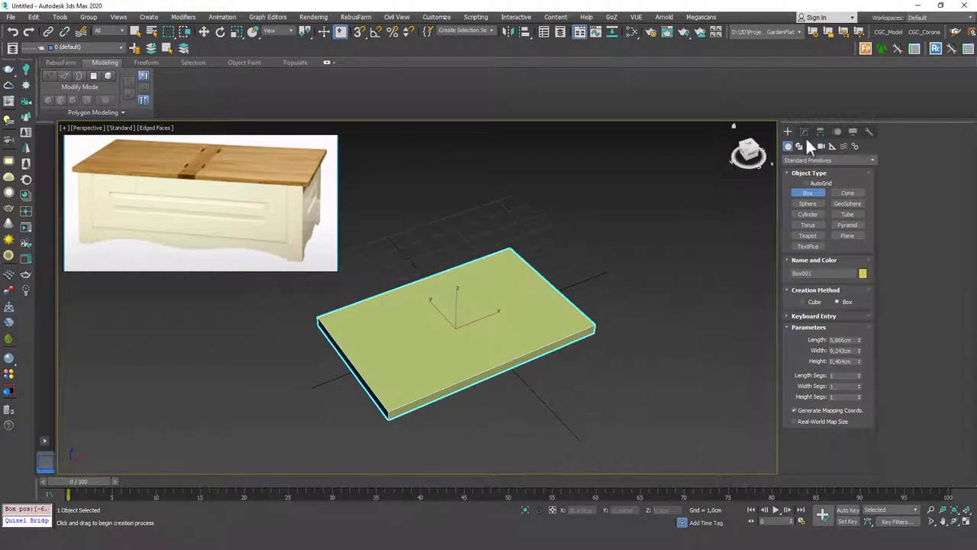
- Set the box's length to 120 cm, width to 50 cm and height to 2 cm
left_click(804, 131)
left_click(844, 279)
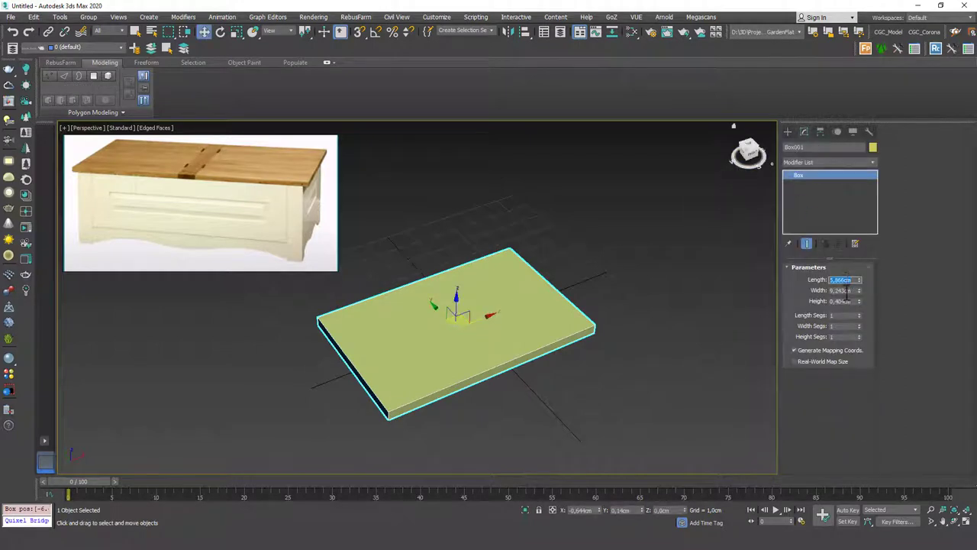
type("120")
key("Tab")
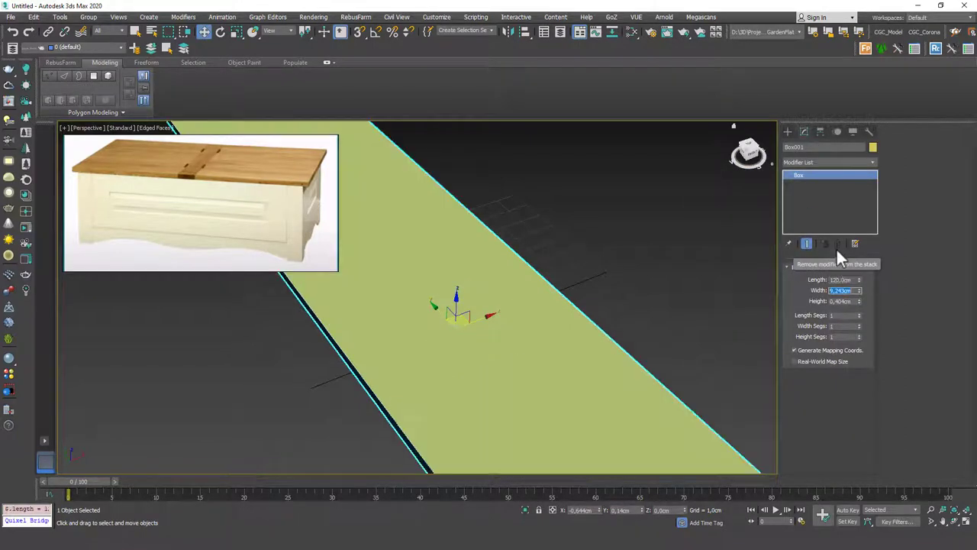
type("50")
key("Tab")
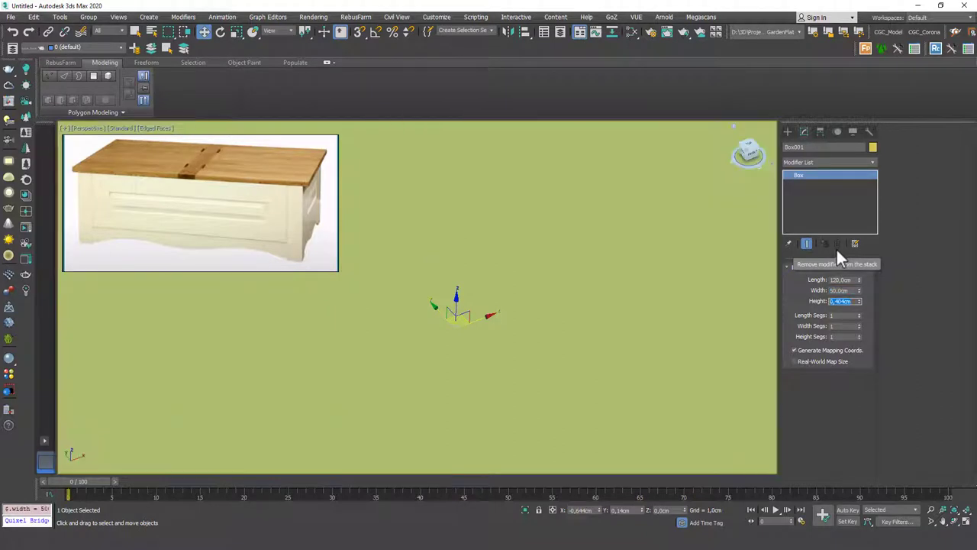
type("2")
scroll(518, 264, "down", 4)
middle_click_drag(510, 292, 527, 306, "alt")
scroll(528, 309, "down", 1)
middle_click_drag(528, 314, 557, 322)
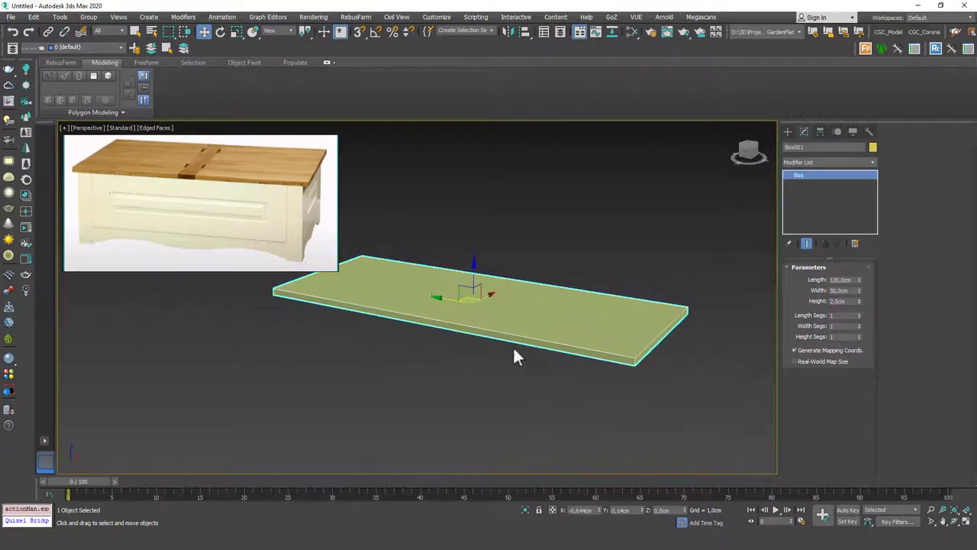
- Reset the board's X and Y position to 0 cm and set its Z position to 40 cm
right_click(598, 510)
right_click(641, 509)
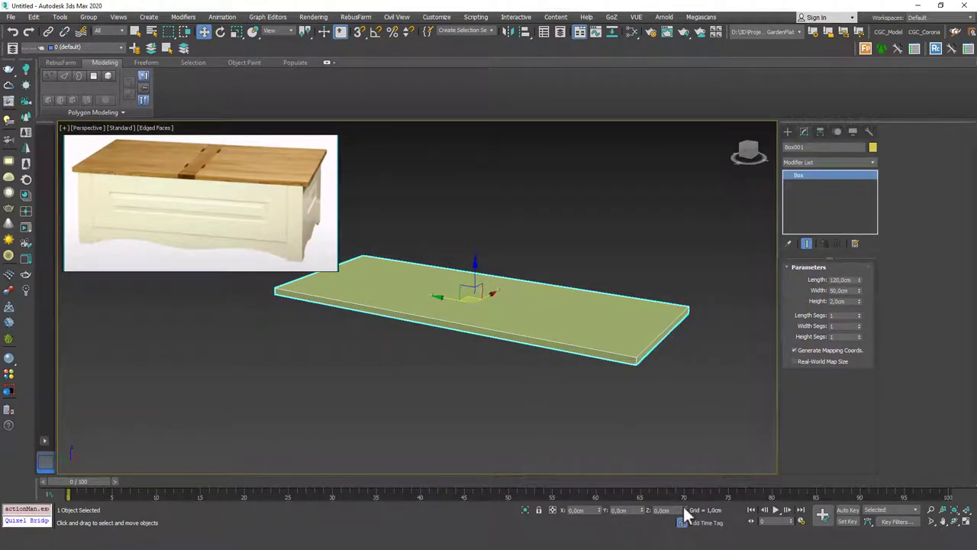
middle_click_drag(490, 290, 493, 337, "alt")
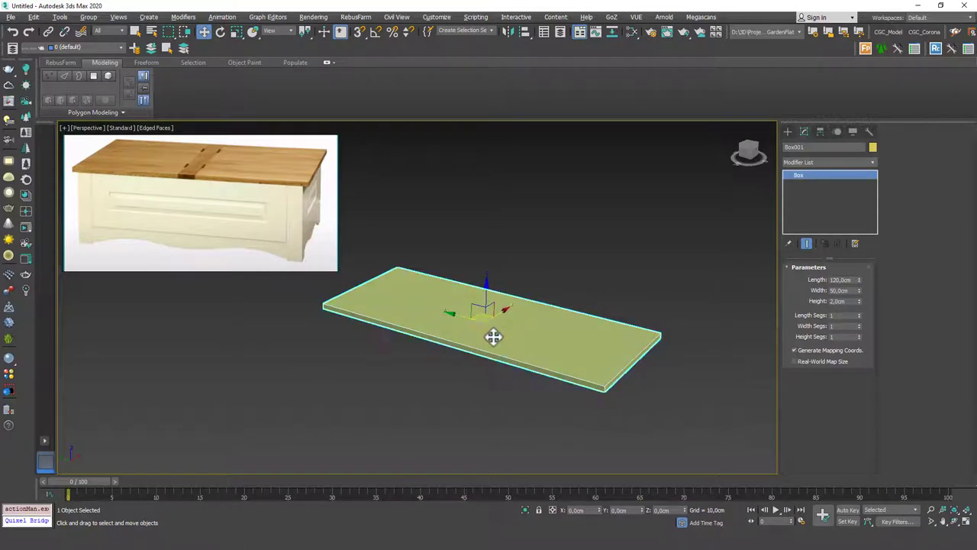
left_click(661, 510)
type("40")
key("Return")
middle_click_drag(554, 337, 535, 282, "alt")
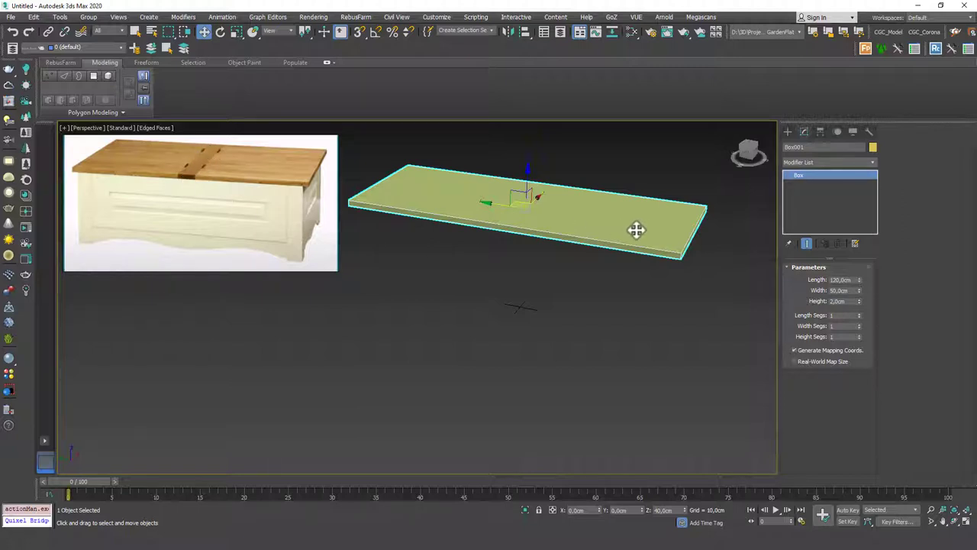
- Shorten the board to a length of 55 cm
double_click(838, 281)
type("55")
key("Return")
- Clone the board along the Y axis as a single independent copy
middle_click_drag(525, 214, 529, 240, "alt")
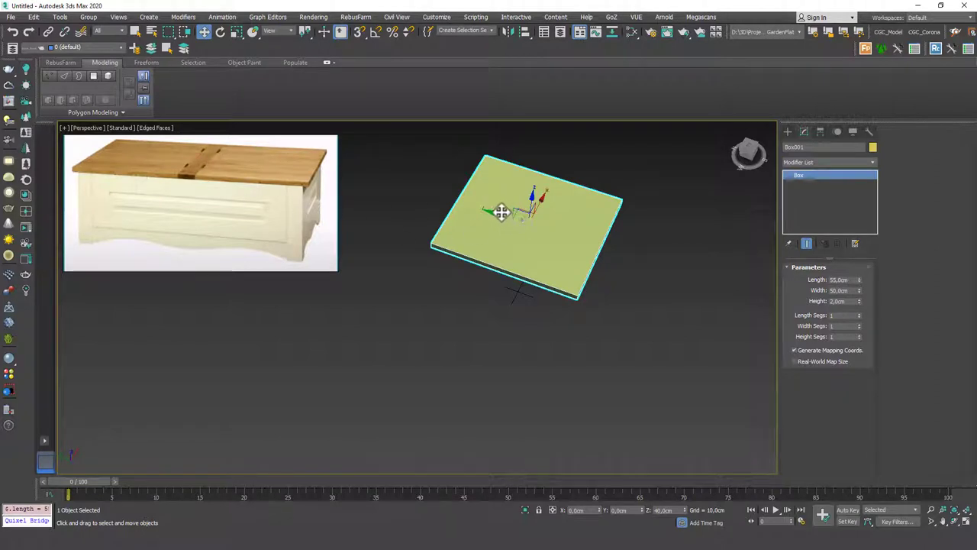
left_click_drag(499, 209, 691, 284, "shift")
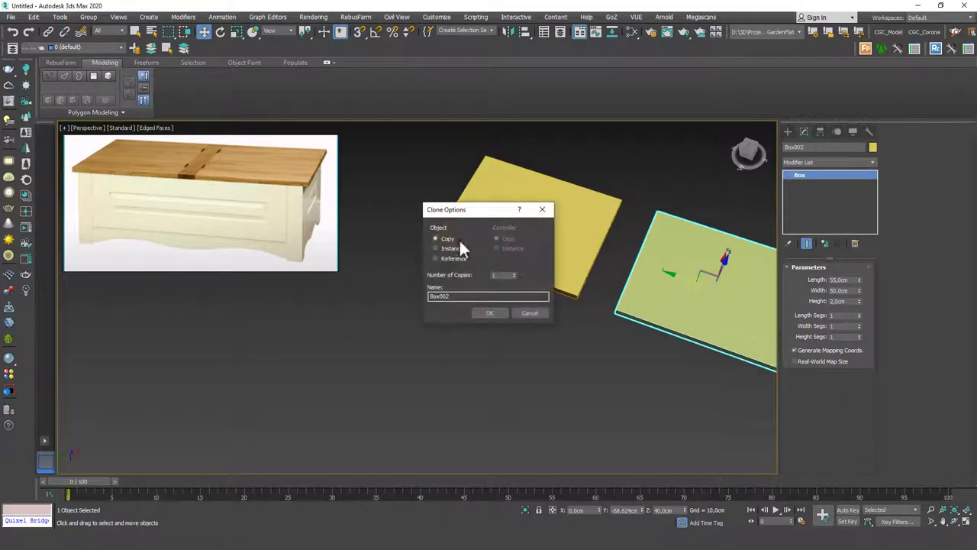
left_click(490, 313)
middle_click_drag(509, 260, 386, 260)
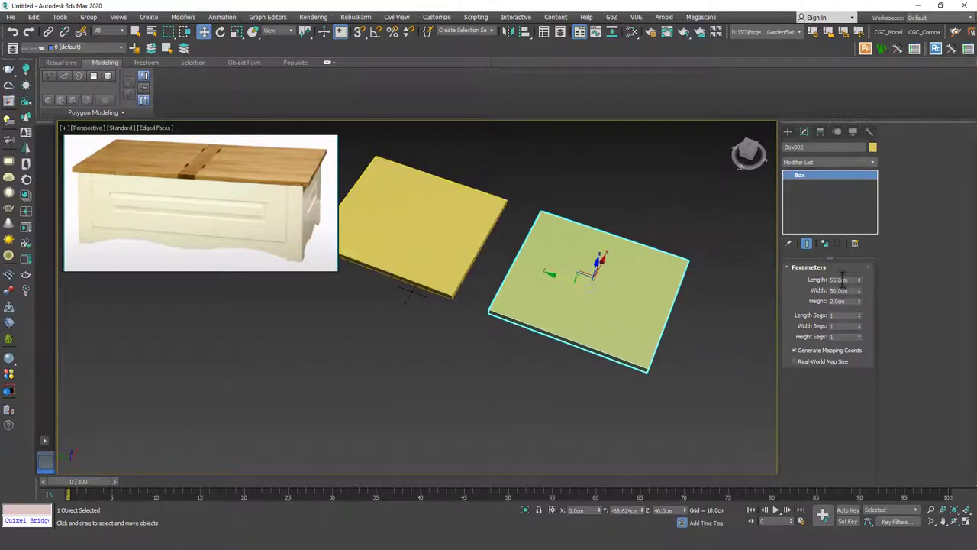
- Snap the copied board's corner vertex onto the original board's corner so both boards meet edge to edge
mouse_move(516, 262)
middle_mouse_down()
mouse_move(527, 255)
mouse_move(510, 275)
middle_mouse_up()
scroll(510, 276, "up", 3)
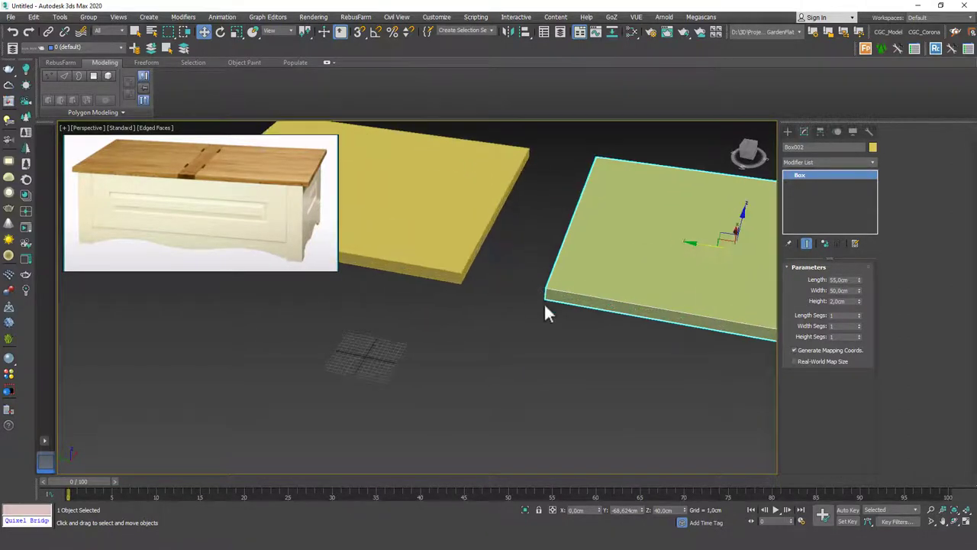
key("s")
left_click_drag(548, 298, 486, 288)
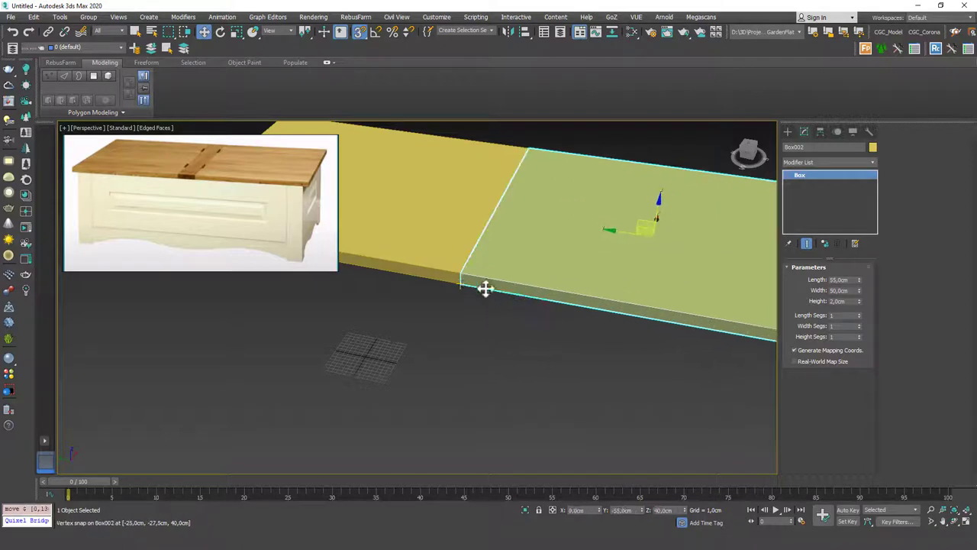
key("s")
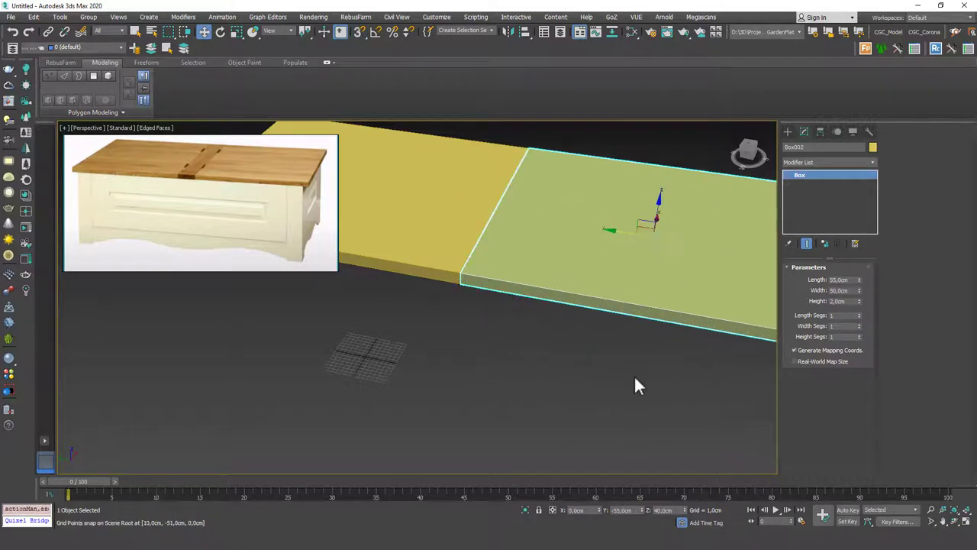
left_click(359, 32)
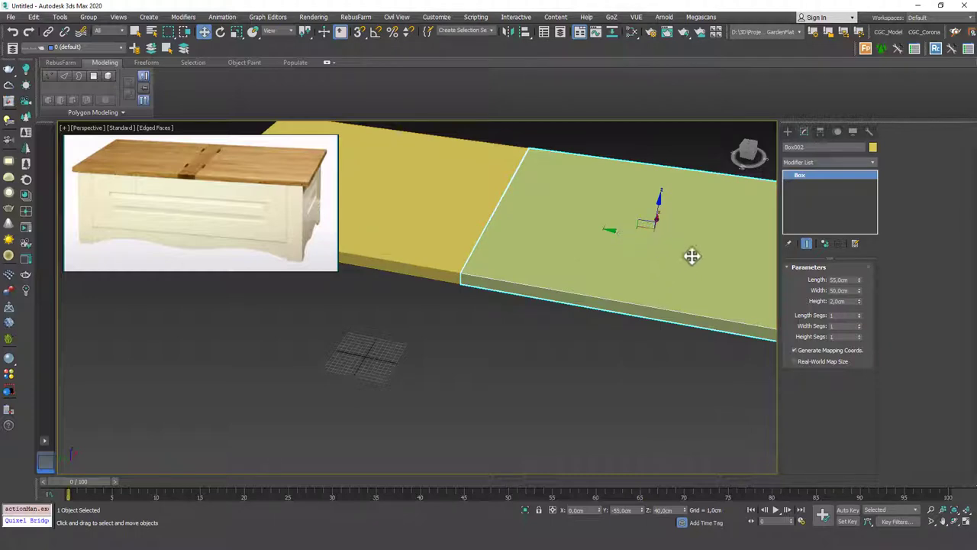
- Move the original board 10 cm along Y with offset coordinate entry to open a gap between the boards
left_click(425, 229)
middle_click_drag(424, 229, 554, 290)
scroll(554, 290, "down", 1)
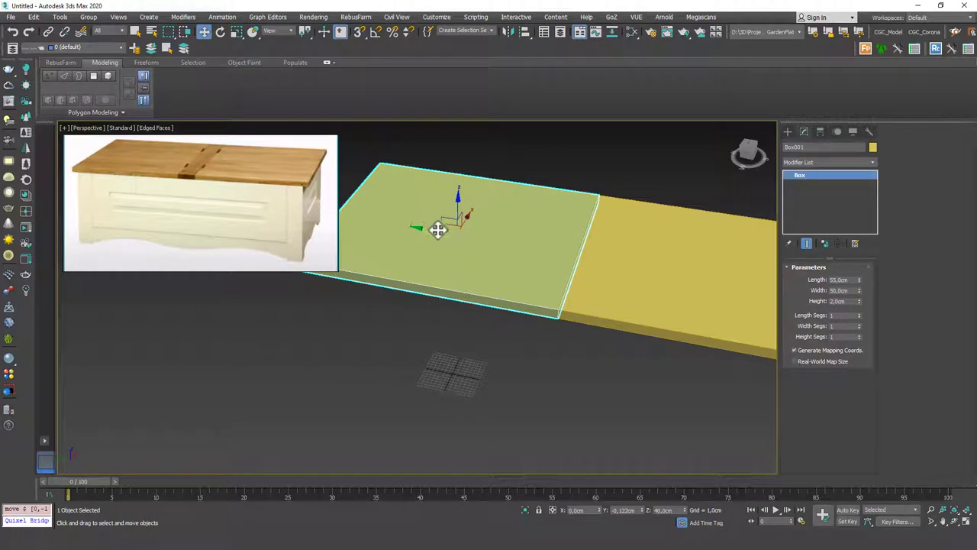
left_click(554, 511)
double_click(627, 511)
type("10")
key("Return")
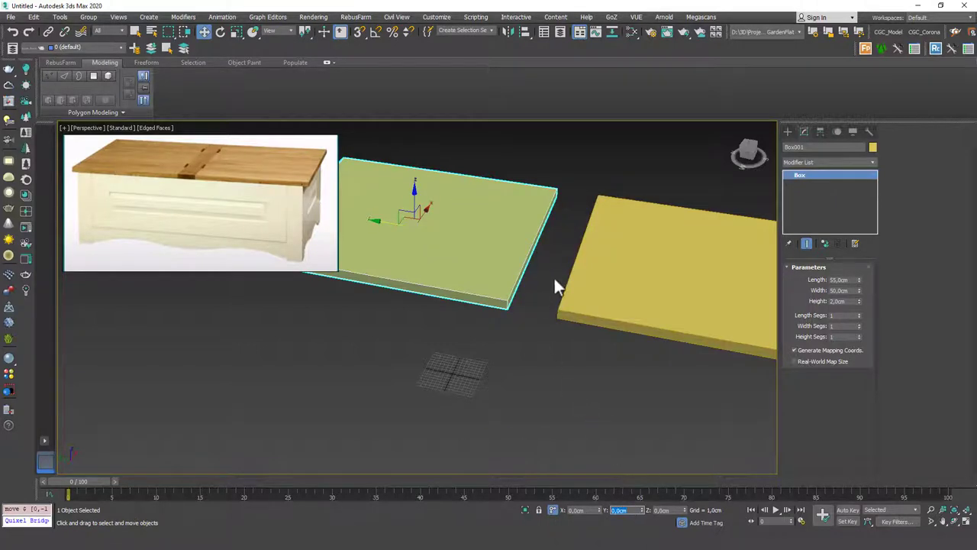
- Create a thin box snapped corner to corner so it fills the gap between the two lid boards at their thickness
scroll(578, 312, "down", 5)
middle_click_drag(586, 326, 554, 323)
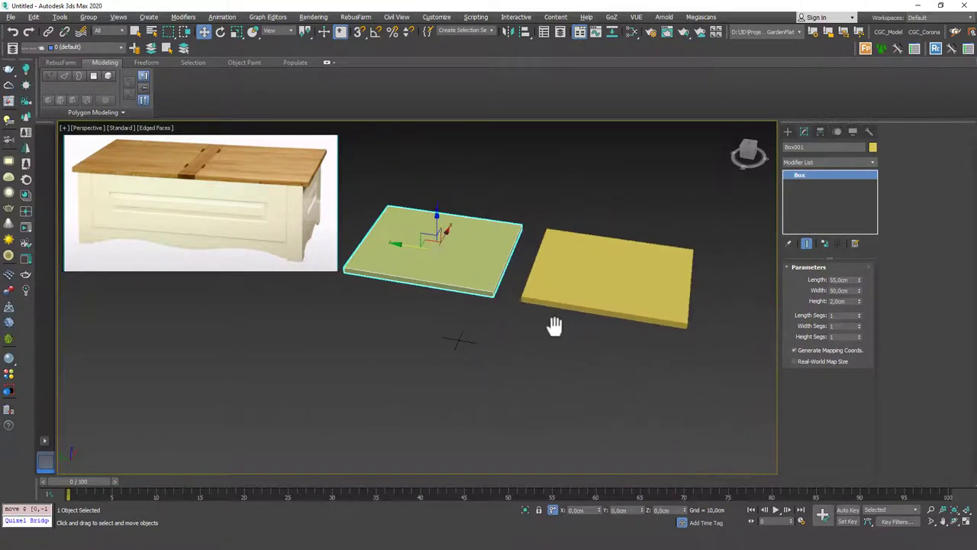
scroll(534, 282, "up", 3)
left_click(787, 131)
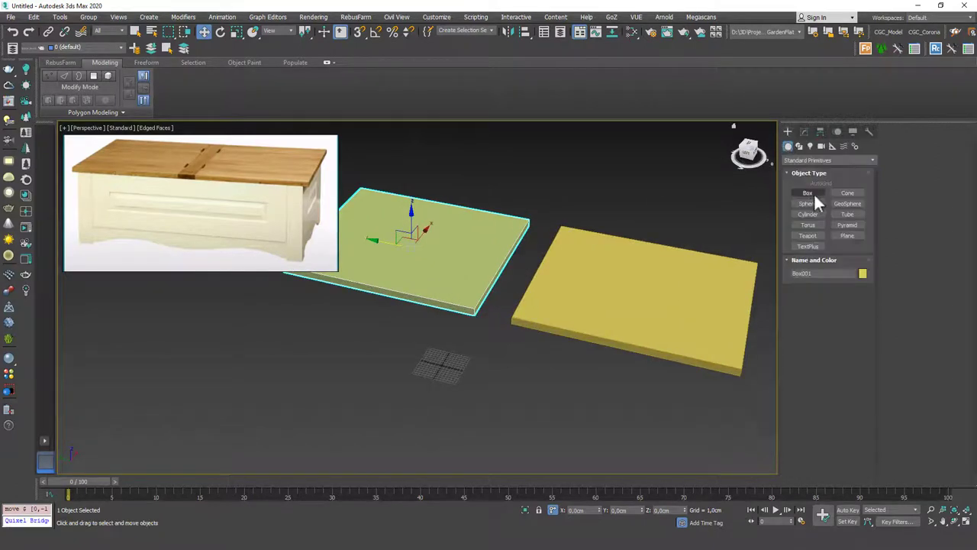
left_click(813, 193)
key("s")
left_click_drag(530, 225, 512, 327)
left_click(510, 319)
right_click(539, 269)
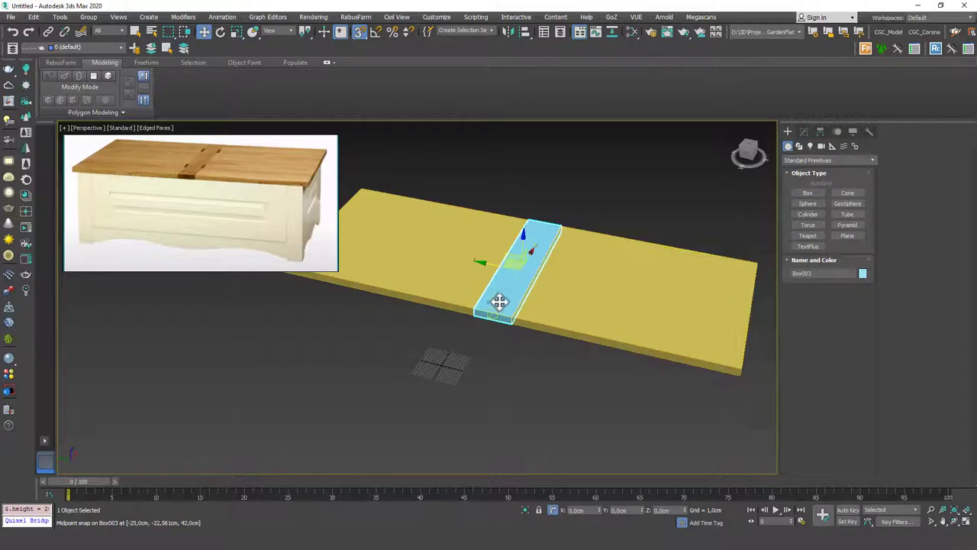
- Select the two lid boards and the middle strip and give all three the same light object color
middle_click_drag(516, 301, 541, 303, "alt")
left_click_drag(438, 246, 428, 252)
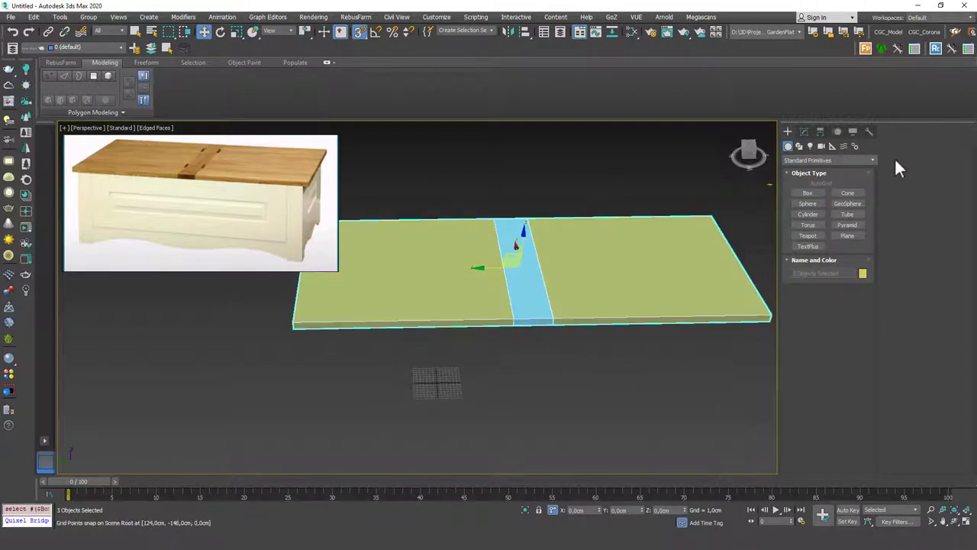
left_click(804, 131)
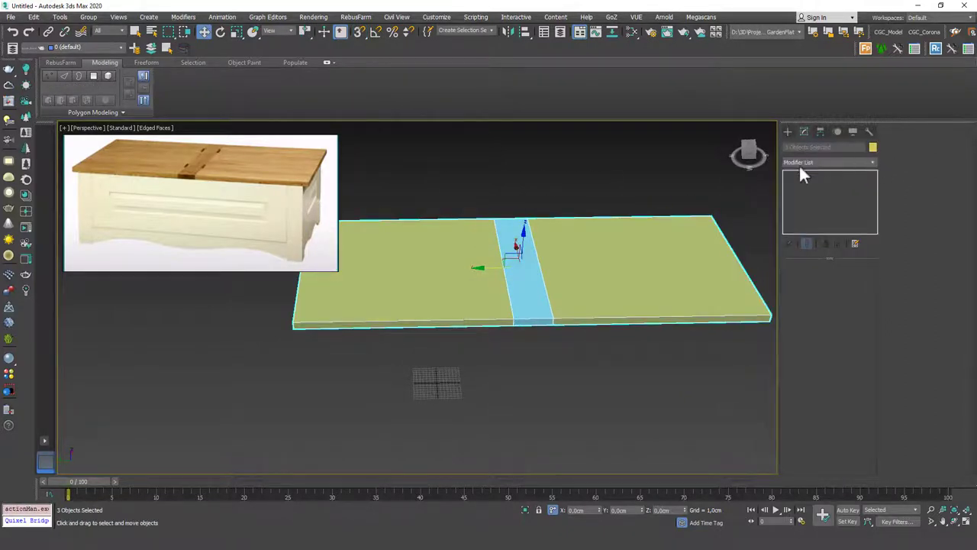
left_click(872, 147)
left_click(633, 200)
left_click(648, 230)
middle_click_drag(580, 321, 542, 335, "alt")
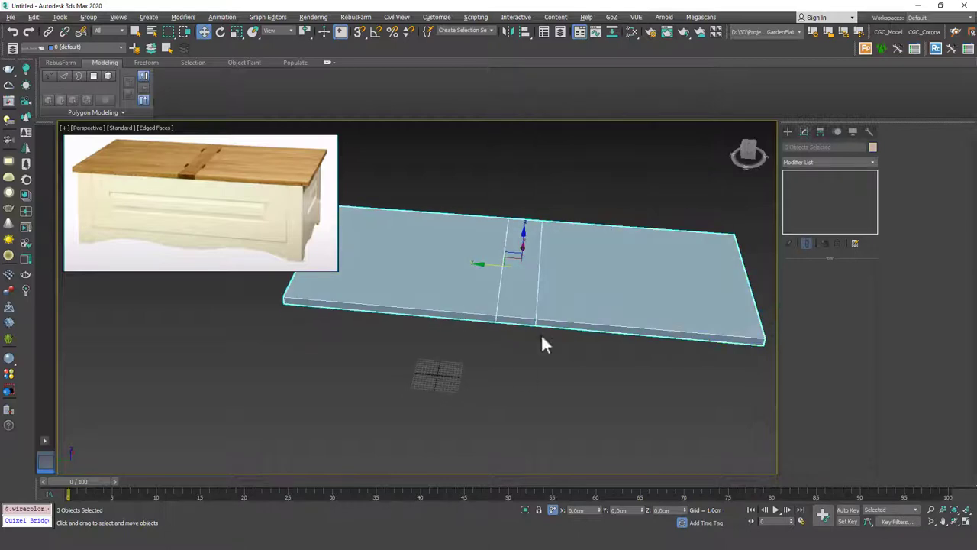
left_click(578, 375)
left_click_drag(578, 375, 485, 260)
- Add a Chamfer modifier to the three lid pieces and set its segments to 2
left_click(839, 162)
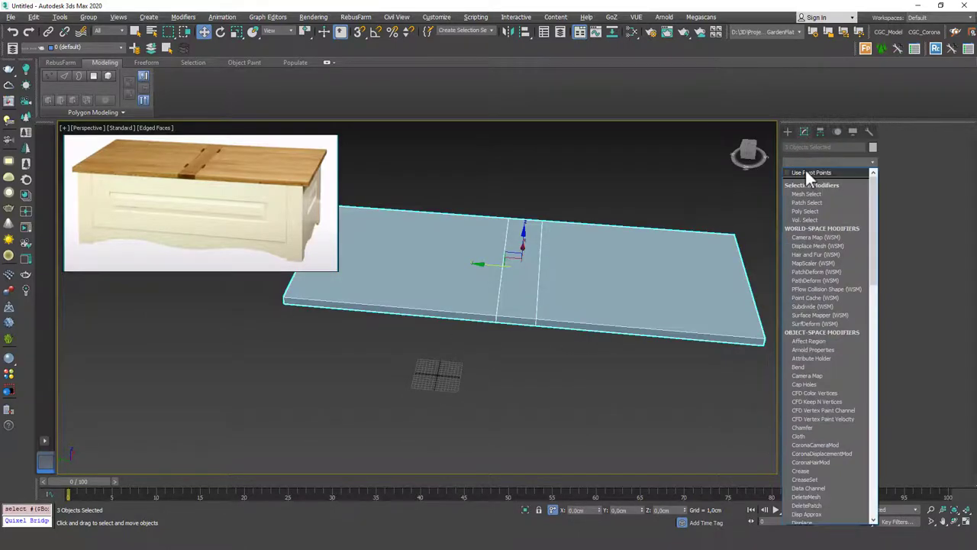
type("ch")
key("Return")
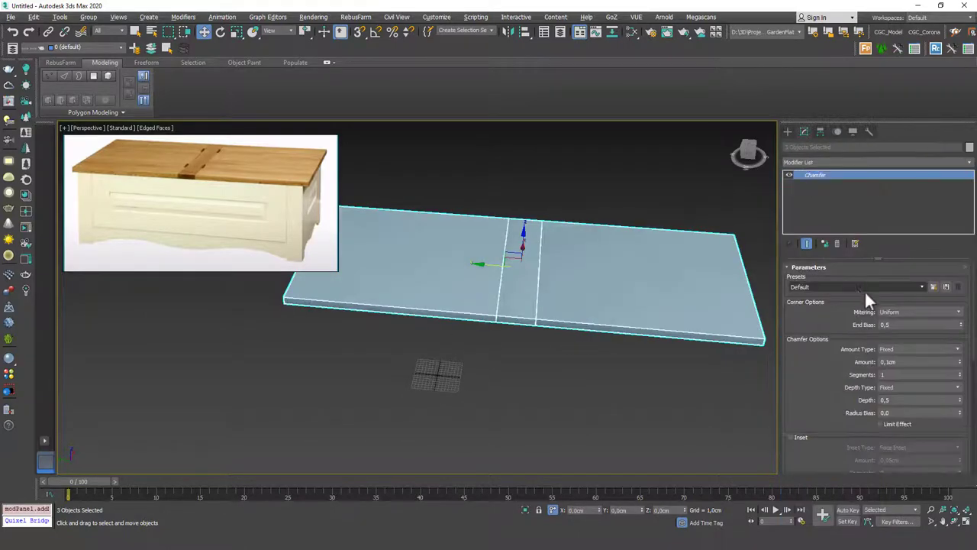
left_click_drag(837, 385, 835, 358)
left_click_drag(912, 334, 855, 325)
type("2")
key("Return")
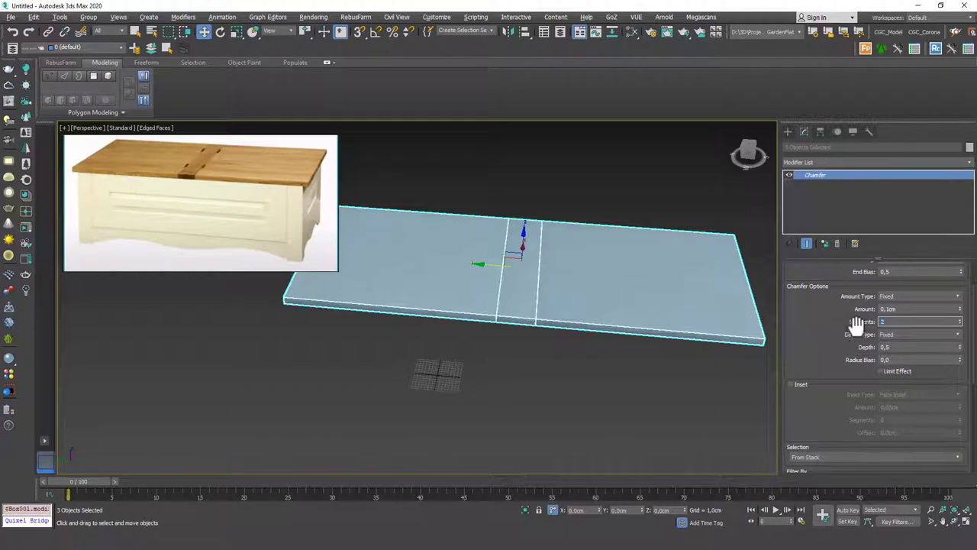
- Set the chamfer's smoothing output to Smooth Chamfers Only, deselect the lid and hide the edged faces to check the seams
scroll(856, 324, "down", 5)
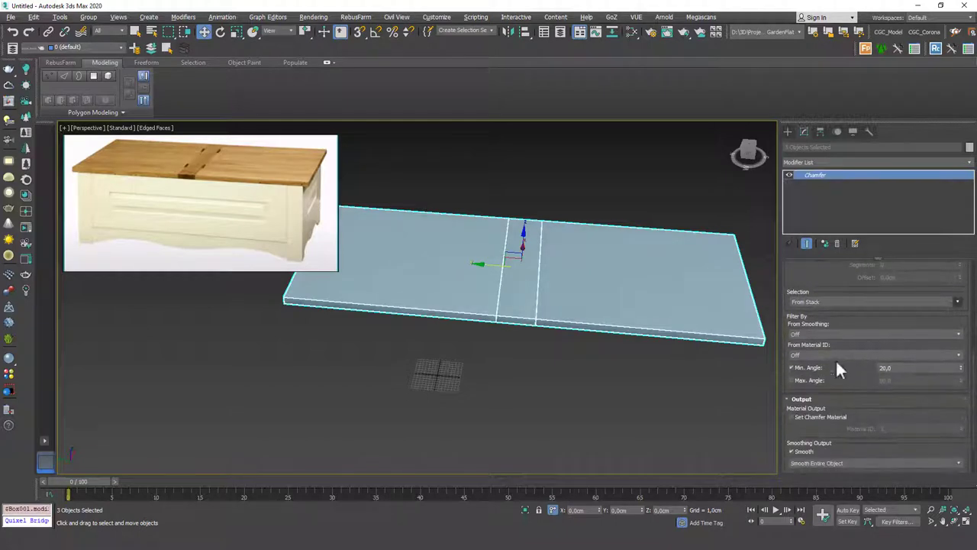
scroll(822, 424, "down", 2)
left_click(822, 418)
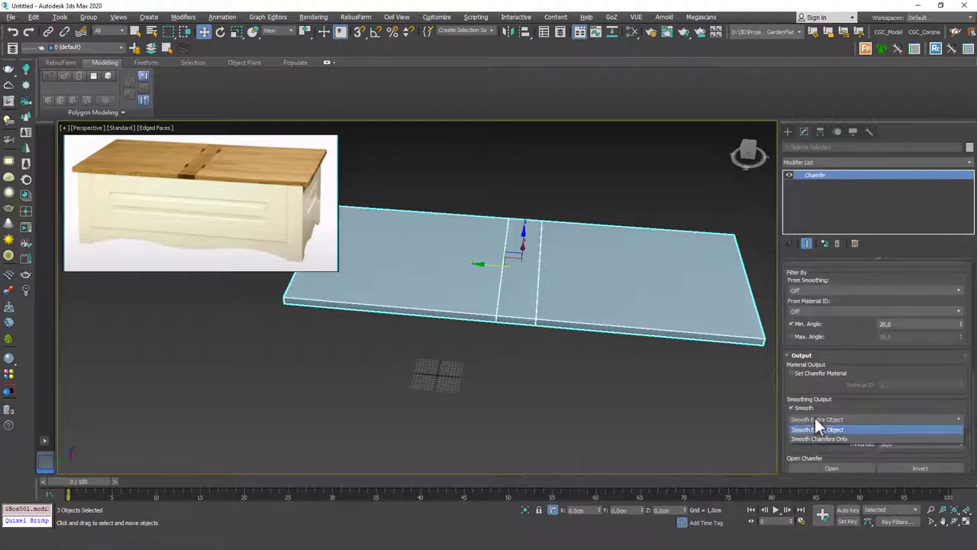
left_click(814, 438)
middle_click_drag(593, 290, 544, 289, "alt")
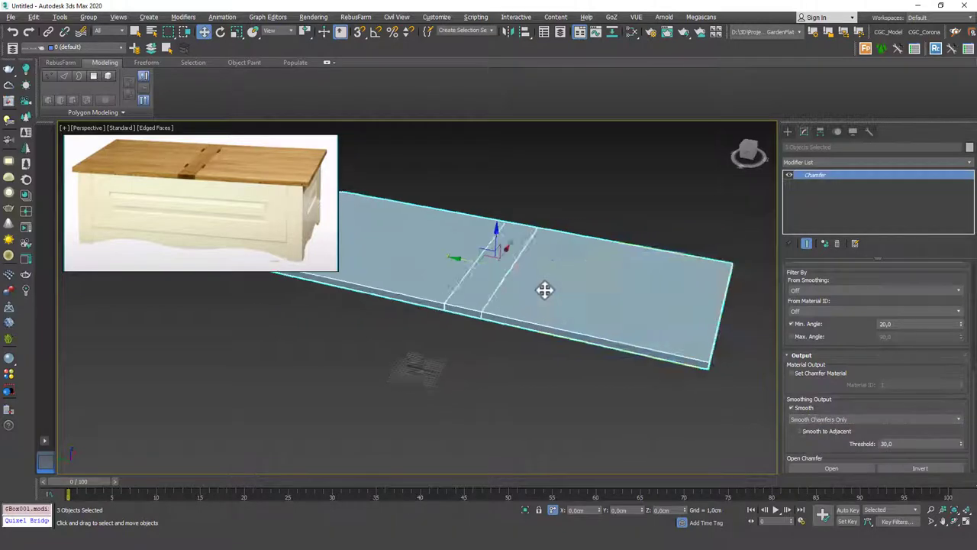
left_click(530, 359)
key("F4")
scroll(517, 298, "up", 5)
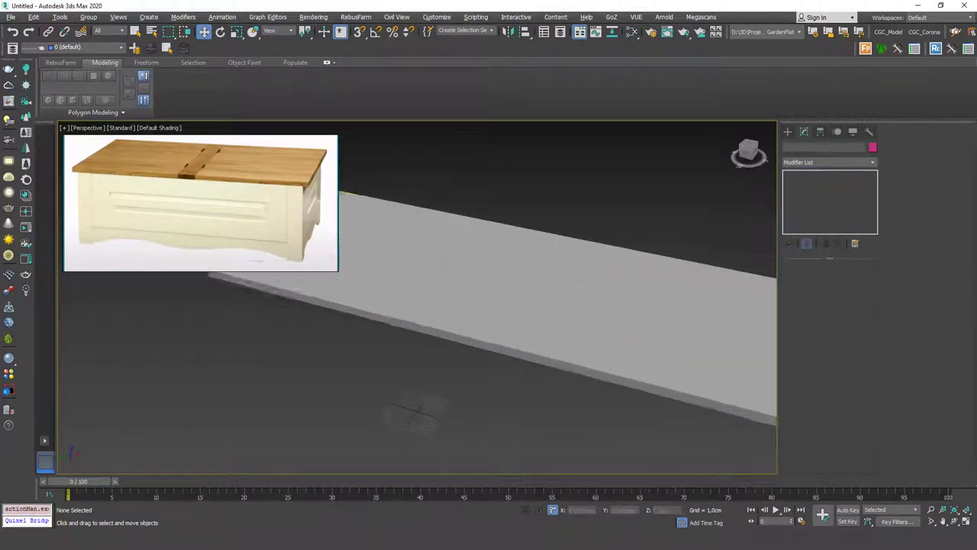
scroll(539, 232, "down", 5)
middle_click_drag(436, 405, 471, 365, "alt")
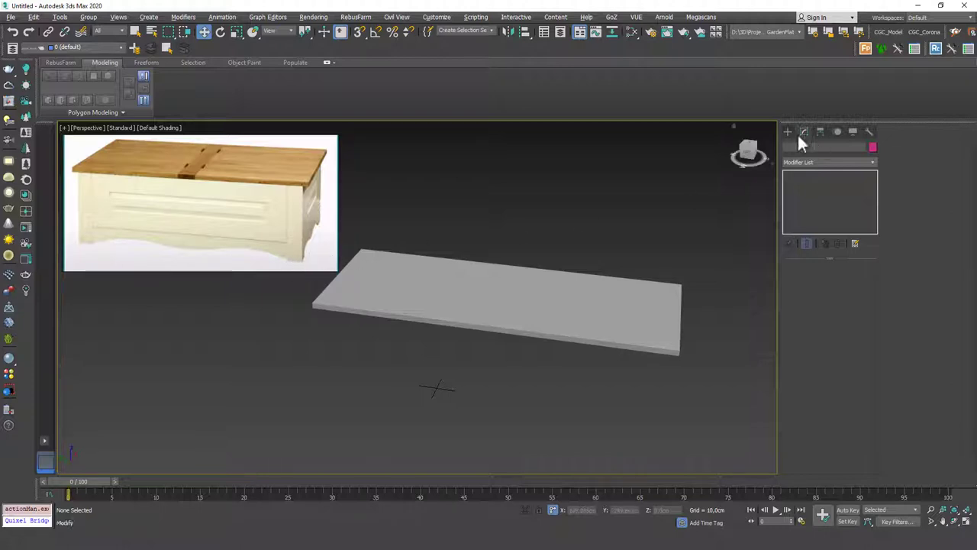
- In the top view, draw a small box about 6.8 cm wide from the lid's upper-left corner as the start of a post
key("t")
key("z")
scroll(510, 220, "down", 2)
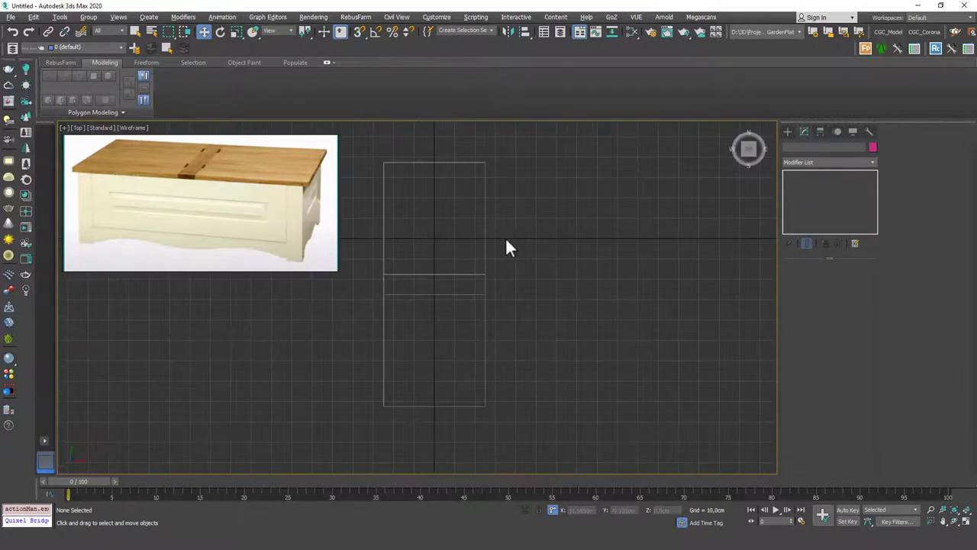
middle_click_drag(506, 237, 513, 234)
scroll(404, 167, "up", 3)
middle_click_drag(404, 174, 431, 227)
scroll(416, 198, "up", 5)
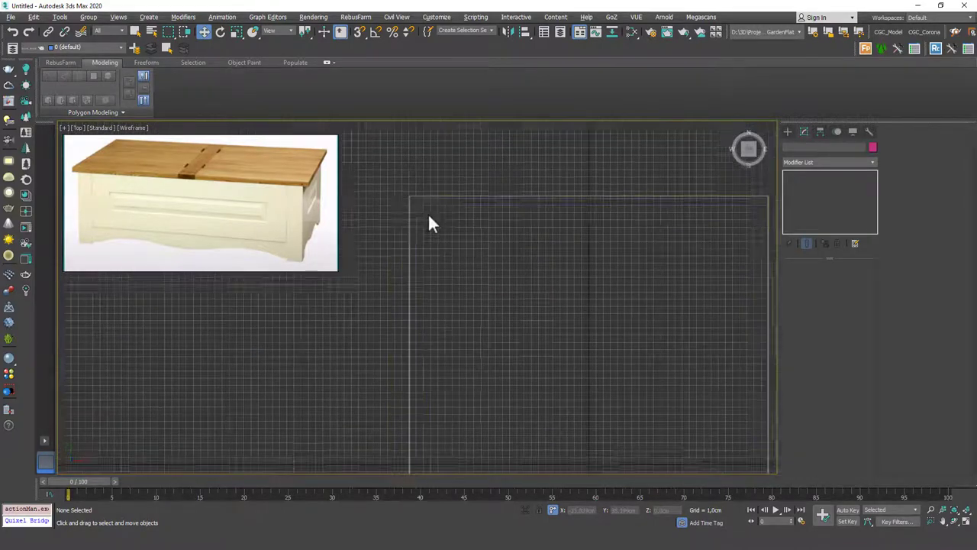
left_click(788, 131)
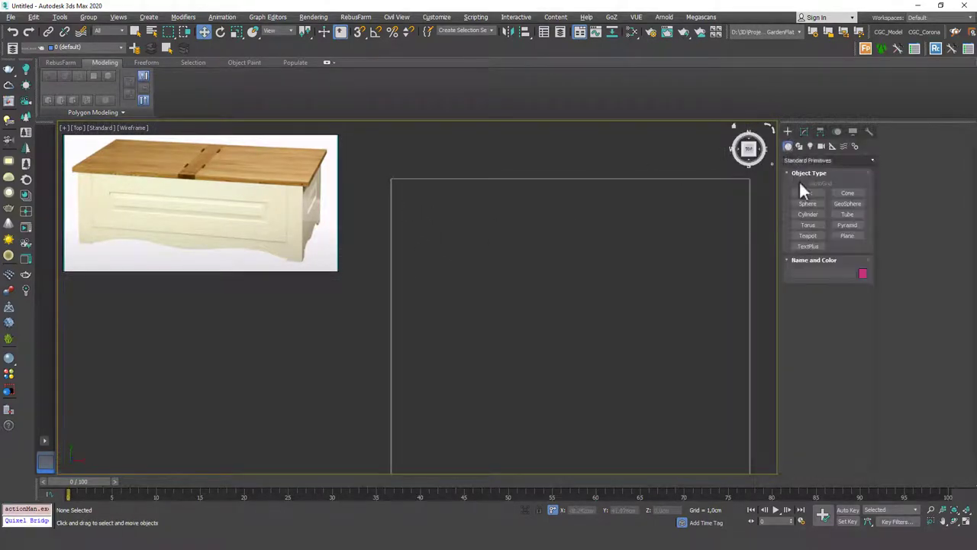
left_click(807, 192)
left_click_drag(390, 178, 439, 226)
left_click(447, 189)
right_click(446, 190)
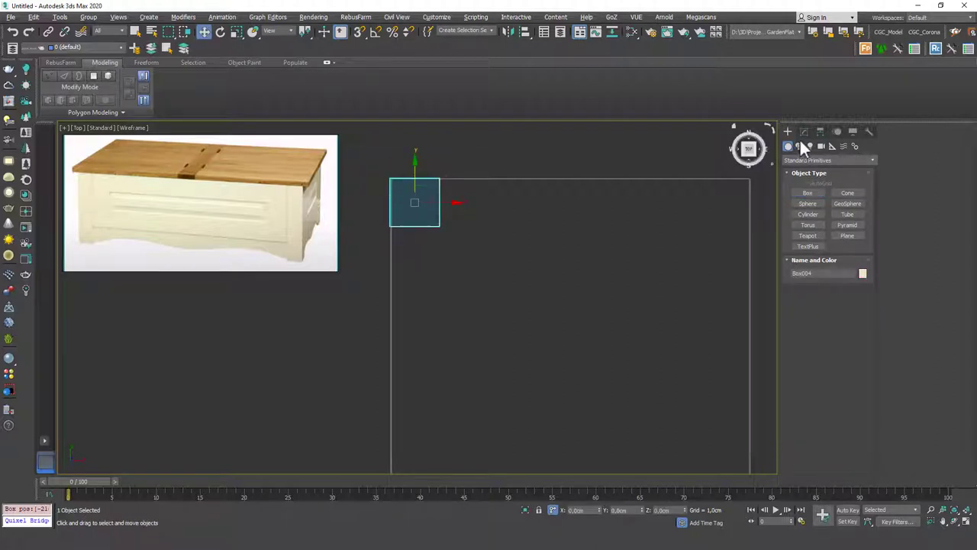
- Set the new post's length to 8 cm and its width to 1 cm
left_click(803, 133)
double_click(848, 279)
type("80")
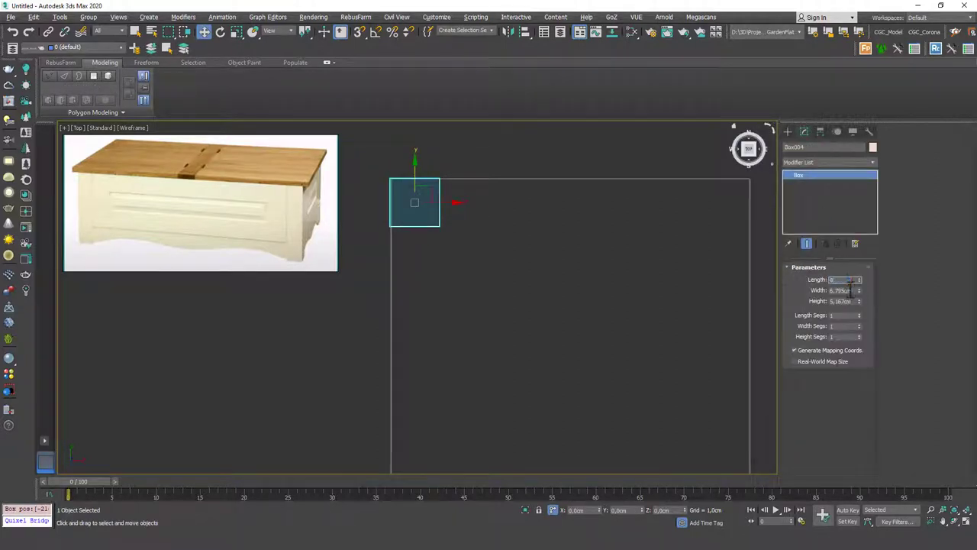
key("Tab")
type("80")
key("Tab")
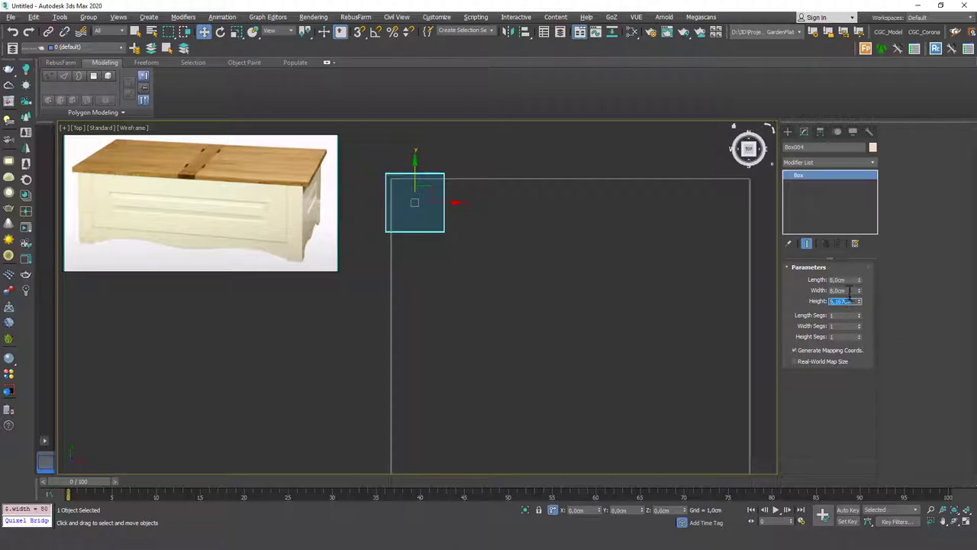
double_click(845, 290)
type("50")
key("Return")
type("20")
key("Return")
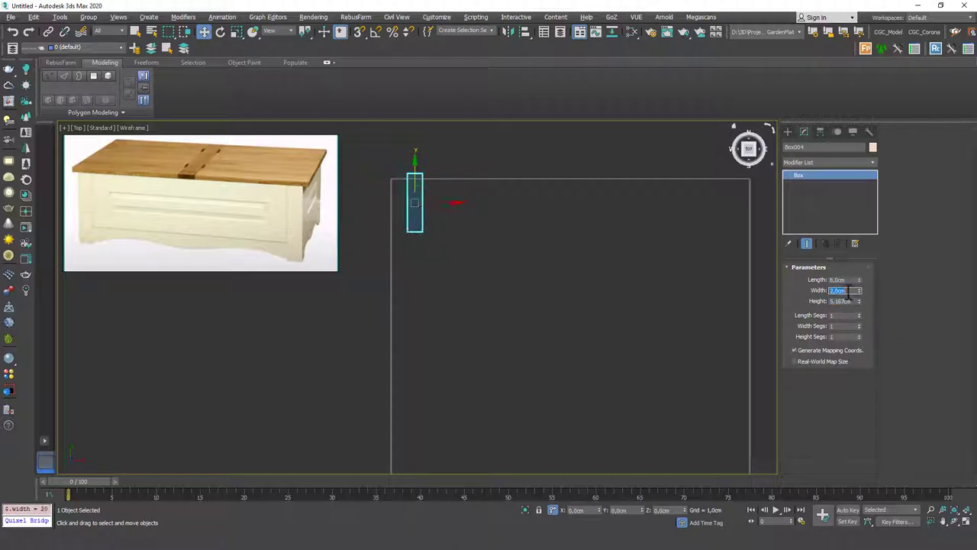
type("10")
key("Return")
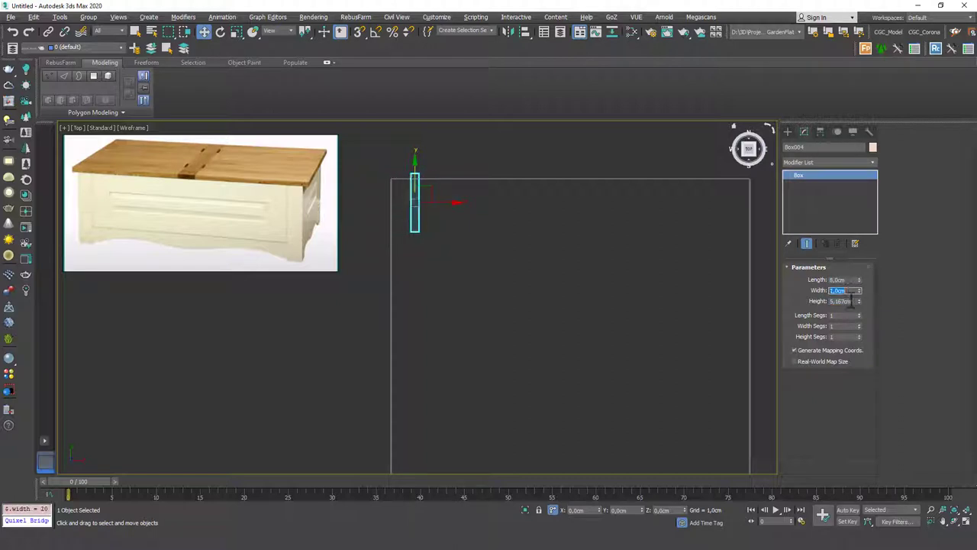
- Set the post's height to 40 cm and check how it sits under the lid's corner
double_click(847, 301)
double_click(849, 301)
type("40")
key("Return")
mouse_move(460, 259)
middle_mouse_down("alt")
mouse_move(523, 214)
mouse_move(498, 317)
mouse_move(554, 306)
mouse_move(517, 331)
mouse_move(540, 238)
mouse_move(546, 260)
mouse_move(510, 220)
middle_mouse_up("alt")
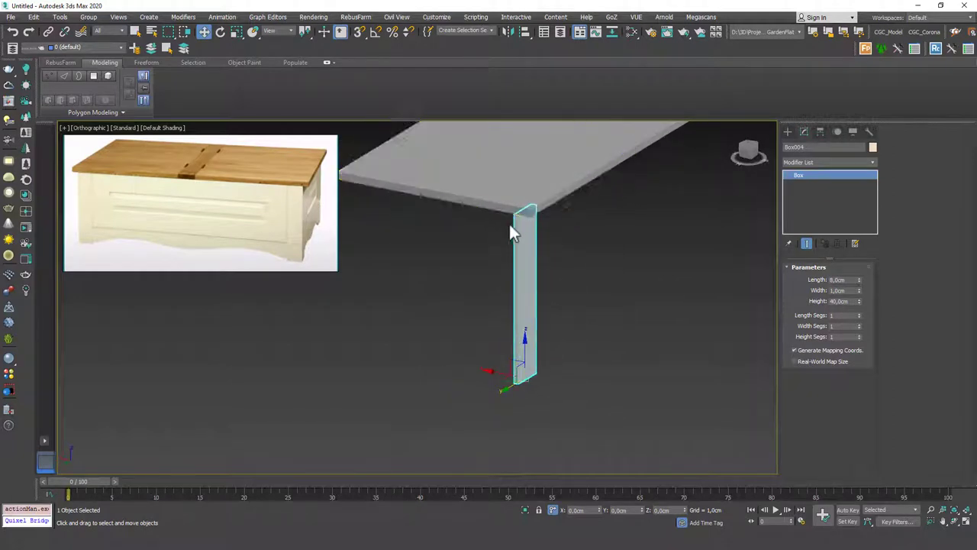
middle_click_drag(556, 196, 573, 195, "alt")
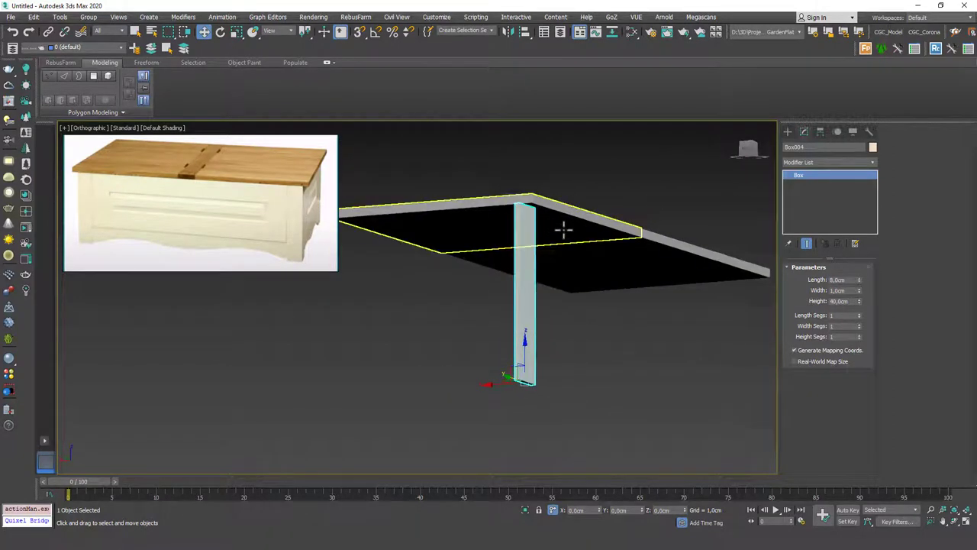
middle_click_drag(562, 229, 550, 209, "alt")
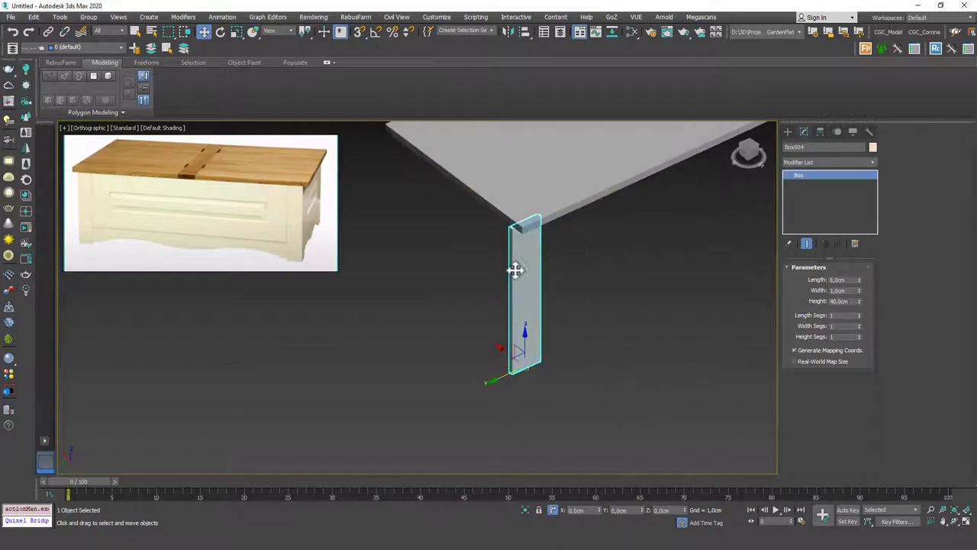
- In the top view, move the post slightly inward from the lid's corner and show the view as wireframe
key("t")
scroll(481, 309, "down", 4)
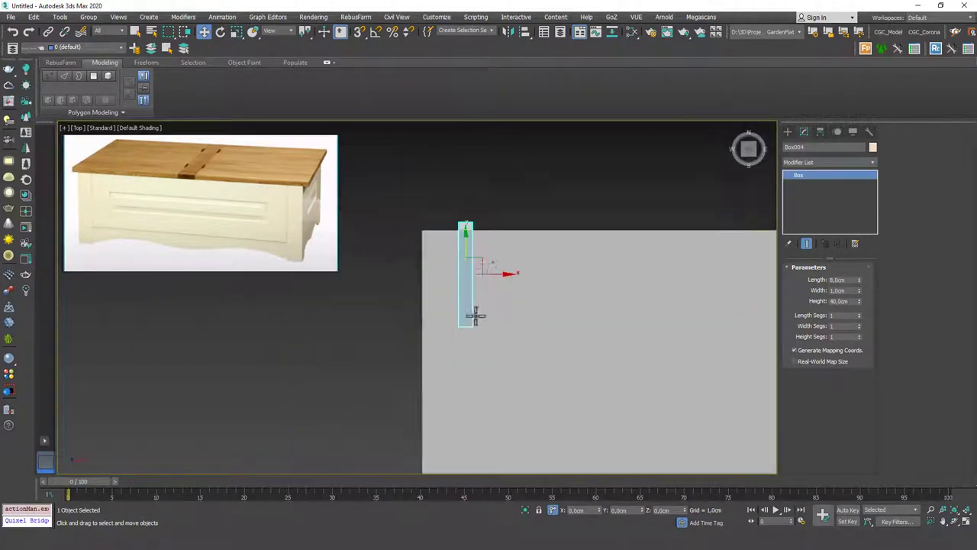
left_click_drag(498, 265, 489, 287)
key("F3")
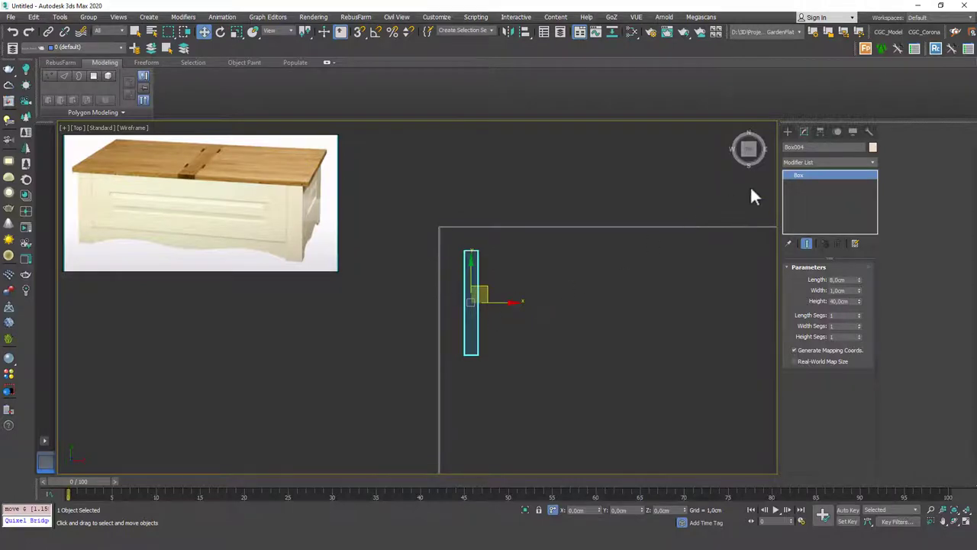
- Add an Edit Poly modifier to the post and show it shaded in an angled view
left_click(808, 162)
scroll(808, 183, "down", 3)
left_click(806, 198)
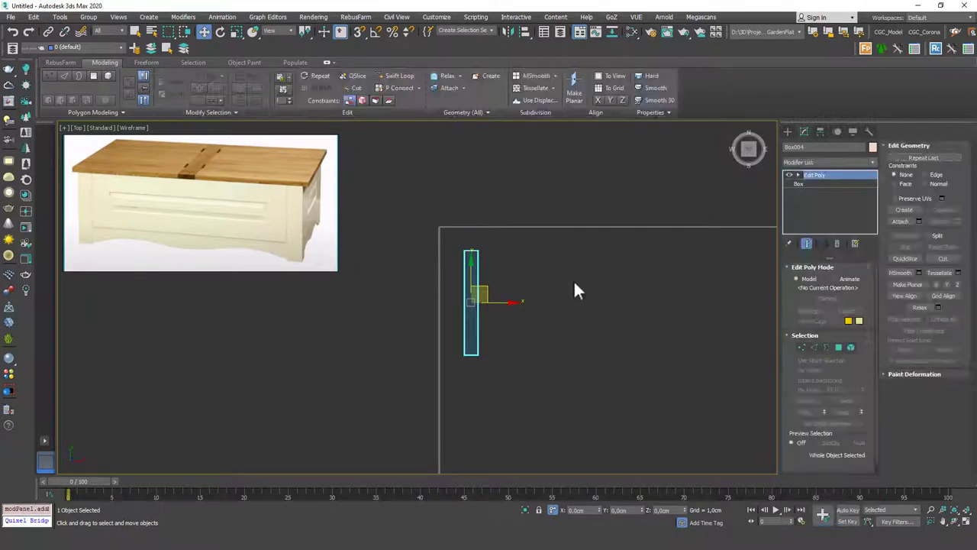
middle_click_drag(463, 318, 536, 262, "alt")
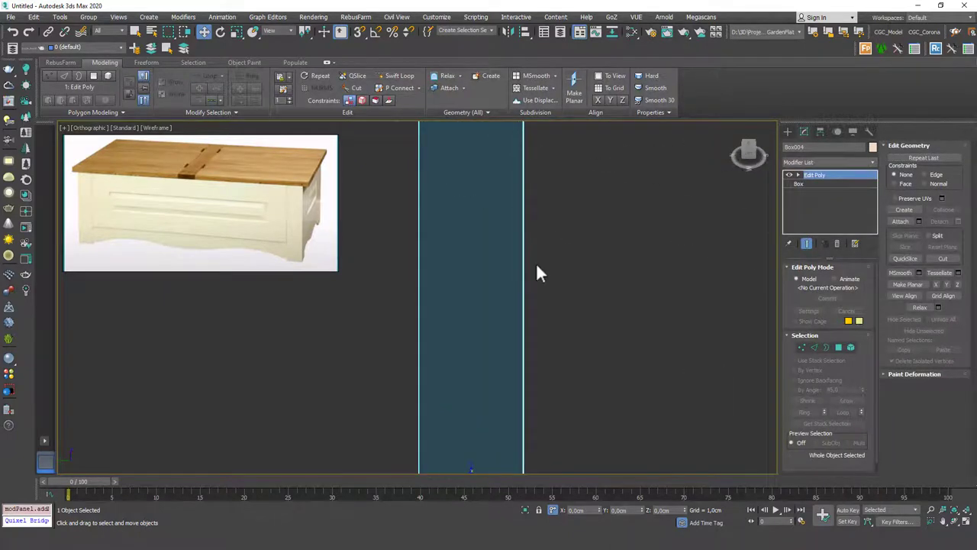
key("z")
scroll(504, 259, "down", 6)
key("F3")
middle_click_drag(504, 308, 515, 269, "alt")
scroll(506, 264, "up", 2)
- Connect the four edges across the post's 8 cm side with one segment, slid close to the outer corner
key("2")
left_click(501, 344)
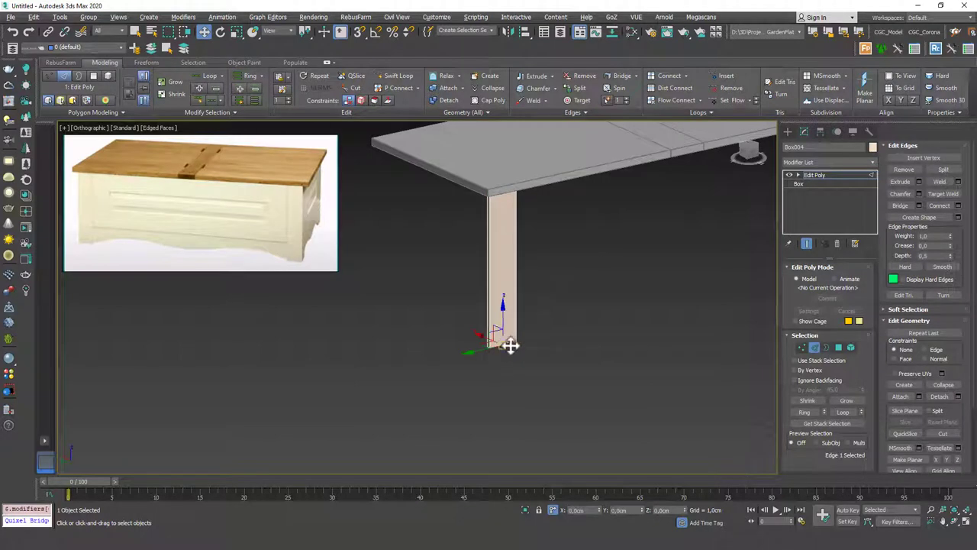
key("alt+l")
middle_click_drag(545, 334, 510, 313, "alt")
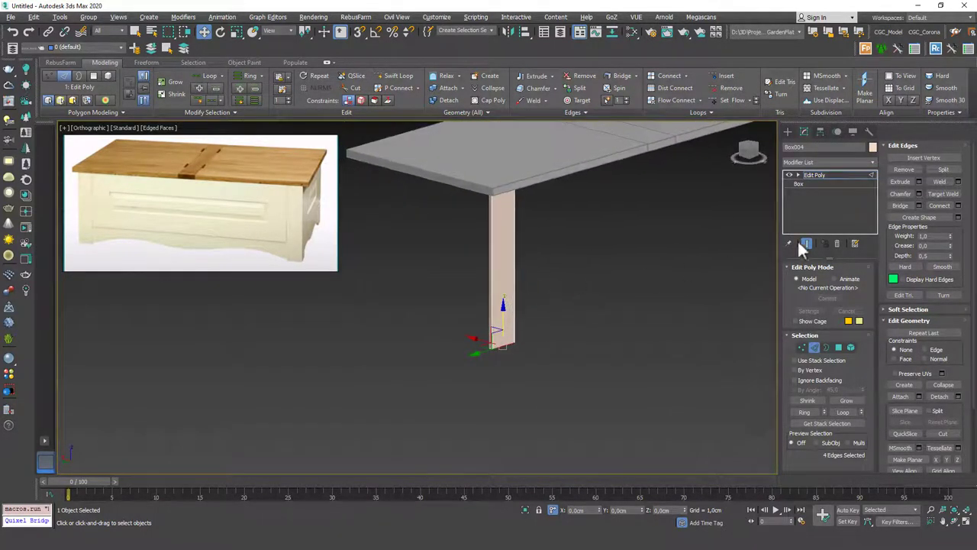
left_click(958, 206)
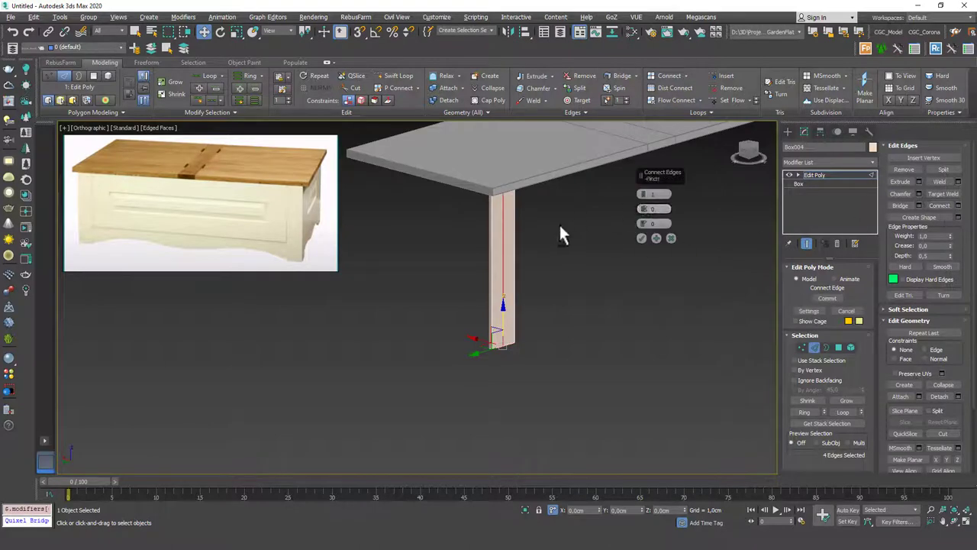
middle_click_drag(559, 223, 539, 229, "alt")
middle_click_drag(503, 181, 506, 204)
scroll(506, 204, "up", 1)
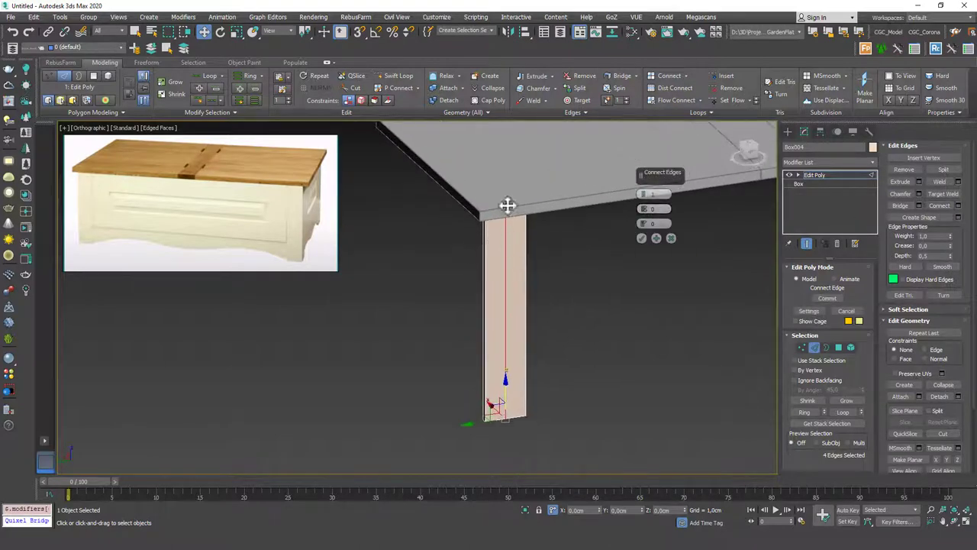
left_click_drag(645, 224, 645, 77)
left_click(641, 237)
- Extrude the narrow strip polygon beside the post's outer corner by 6 cm, giving the post an L-shaped section
middle_click_drag(635, 240, 630, 275, "alt")
scroll(497, 276, "up", 3)
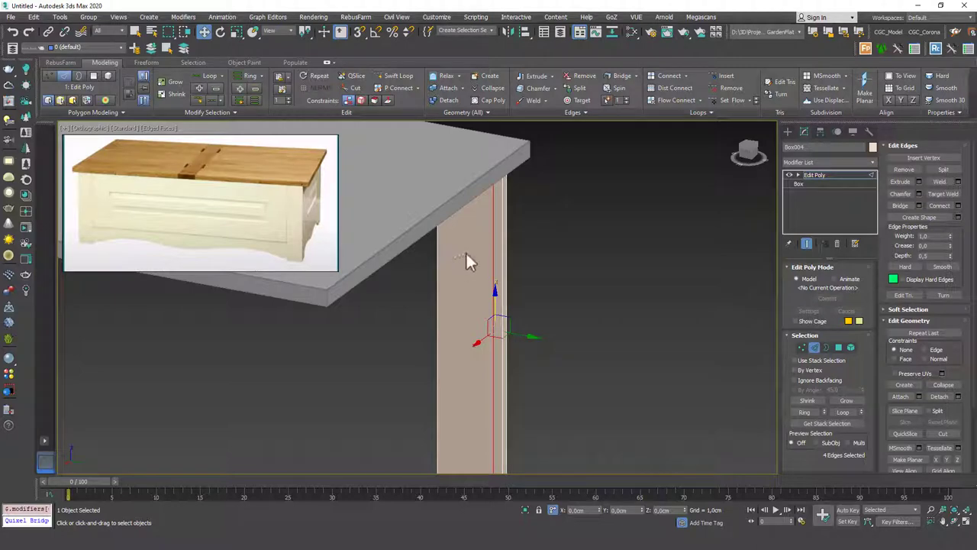
key("4")
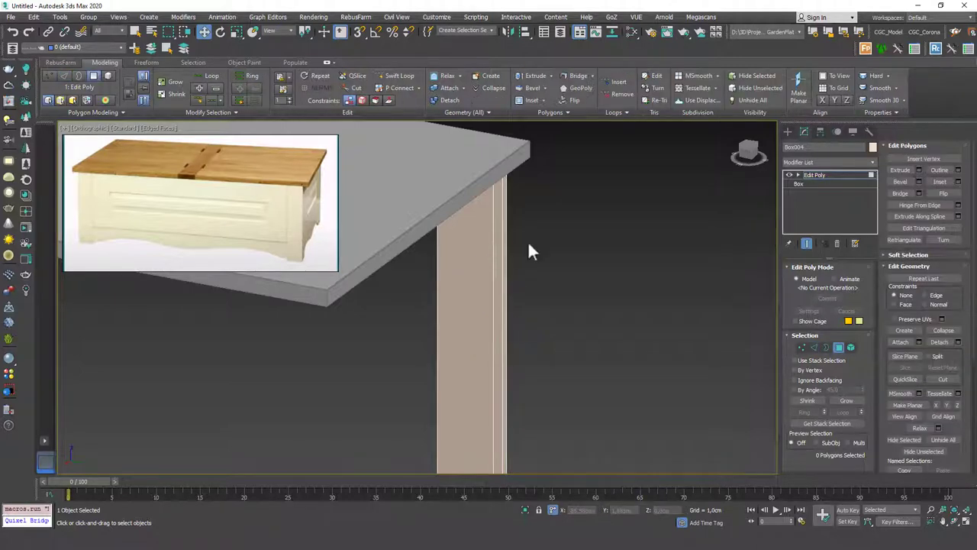
left_click(499, 275)
middle_click_drag(504, 279, 573, 299, "alt")
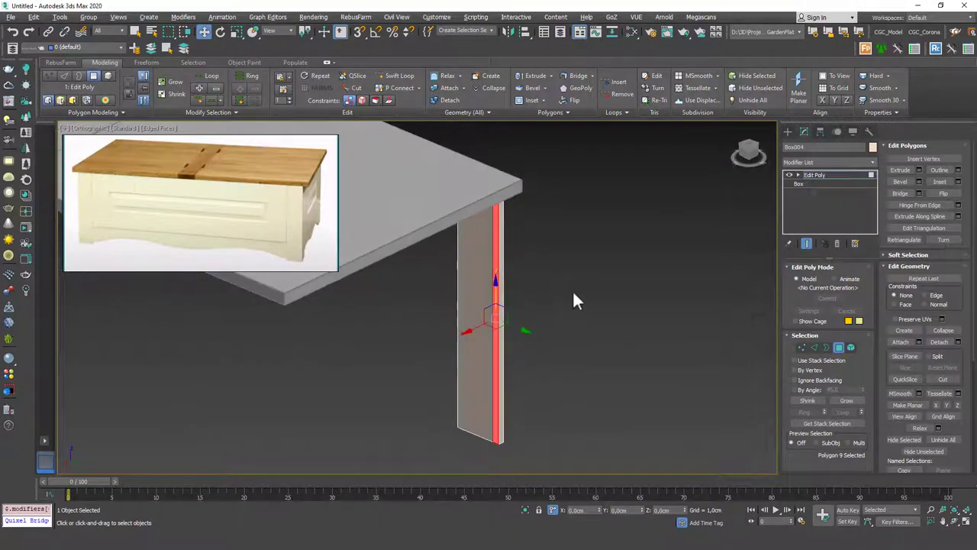
left_click(919, 168)
middle_click_drag(635, 265, 620, 242, "alt")
left_click_drag(645, 209, 645, 179)
middle_click_drag(538, 282, 516, 276, "alt")
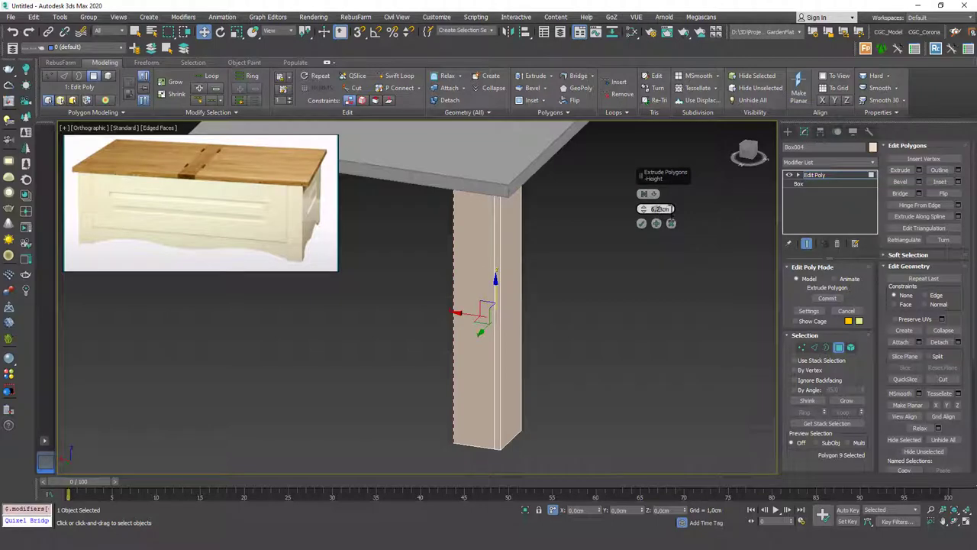
double_click(670, 208)
type("6")
key("Return")
middle_click_drag(487, 260, 514, 218)
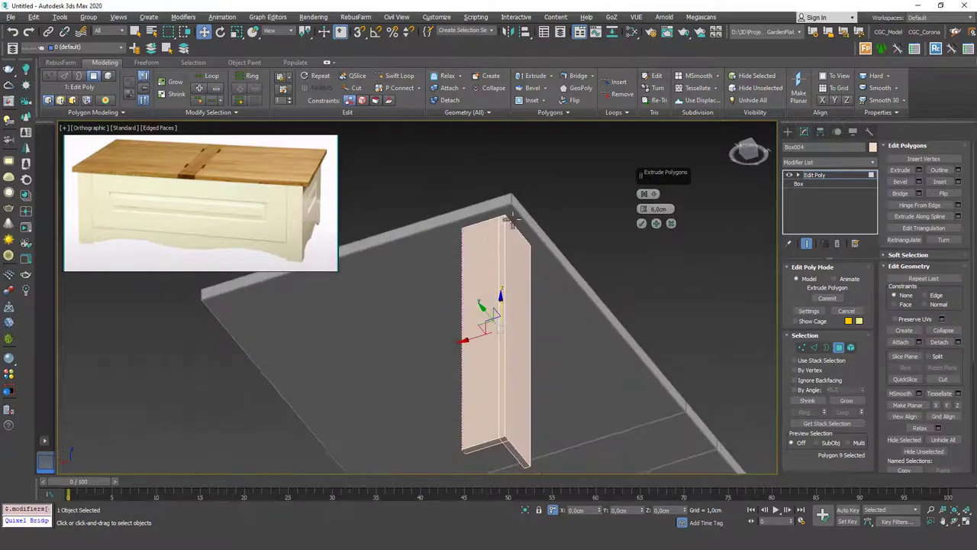
left_click(642, 223)
- In the wireframe top view, nudge the whole L-shaped post slightly under the lid's corner, and return to a shaded angled view
middle_click_drag(542, 272, 494, 349, "alt")
key("t")
key("F3")
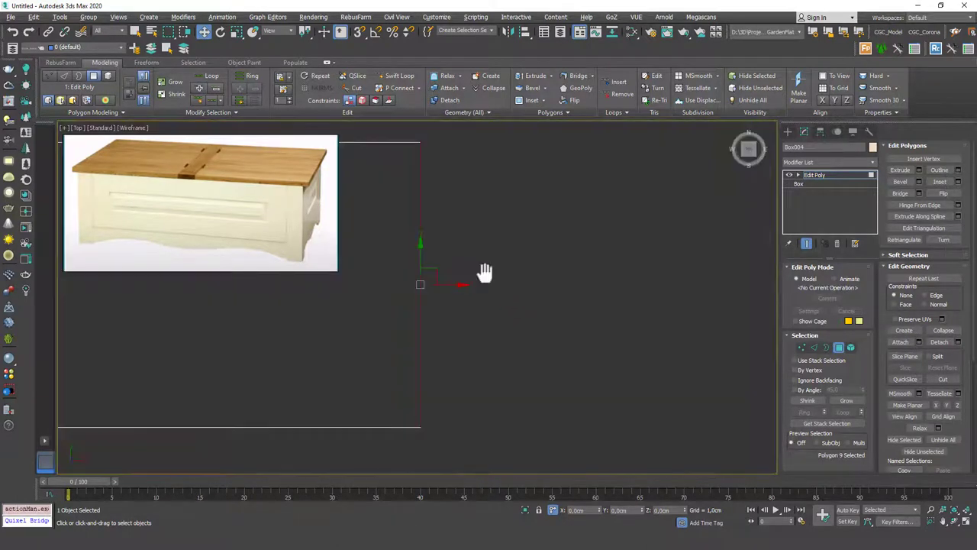
middle_click_drag(484, 272, 529, 306)
scroll(463, 274, "down", 8)
middle_click_drag(465, 283, 529, 281)
key("4")
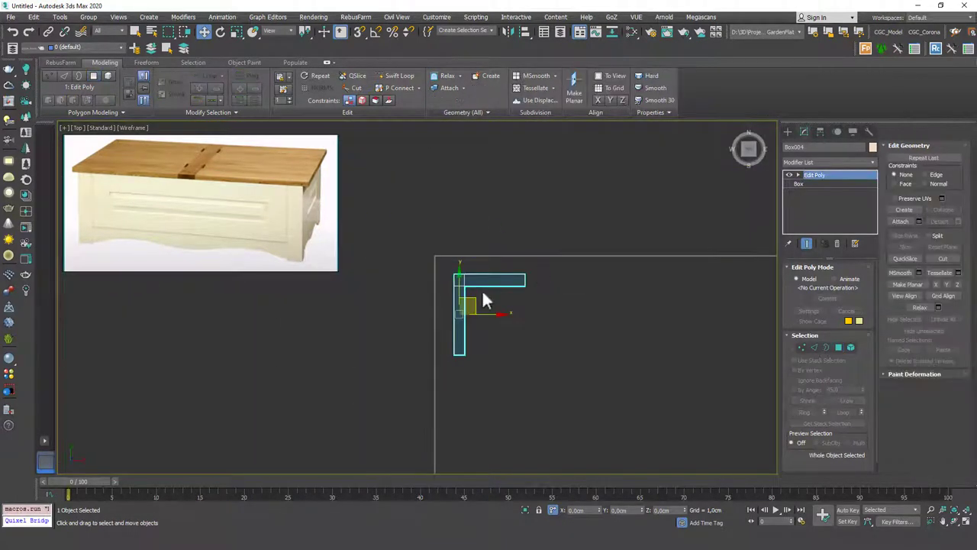
left_click_drag(474, 300, 474, 300)
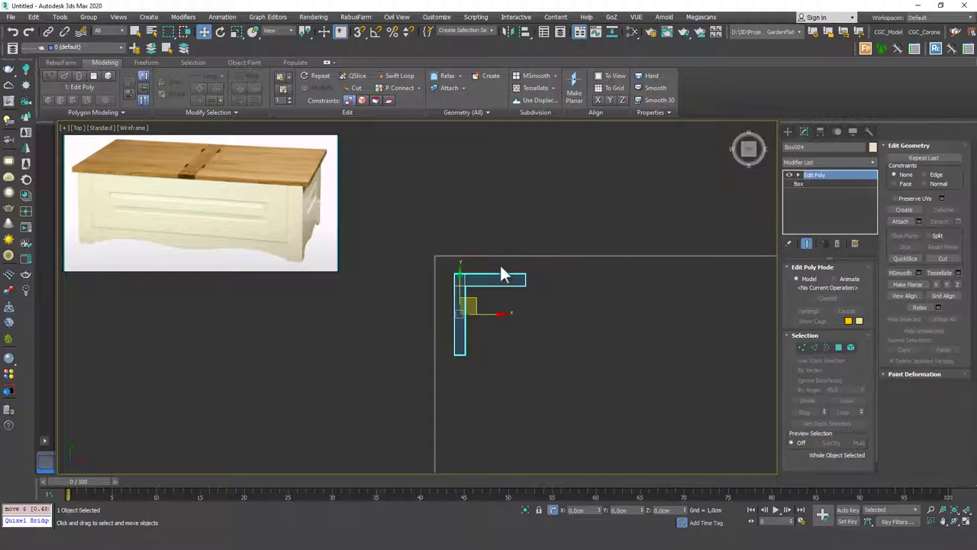
mouse_move(465, 301)
middle_mouse_down("alt")
mouse_move(545, 266)
mouse_move(540, 297)
mouse_move(526, 290)
mouse_move(604, 271)
mouse_move(489, 305)
mouse_move(497, 298)
mouse_move(486, 269)
middle_mouse_up("alt")
key("F3")
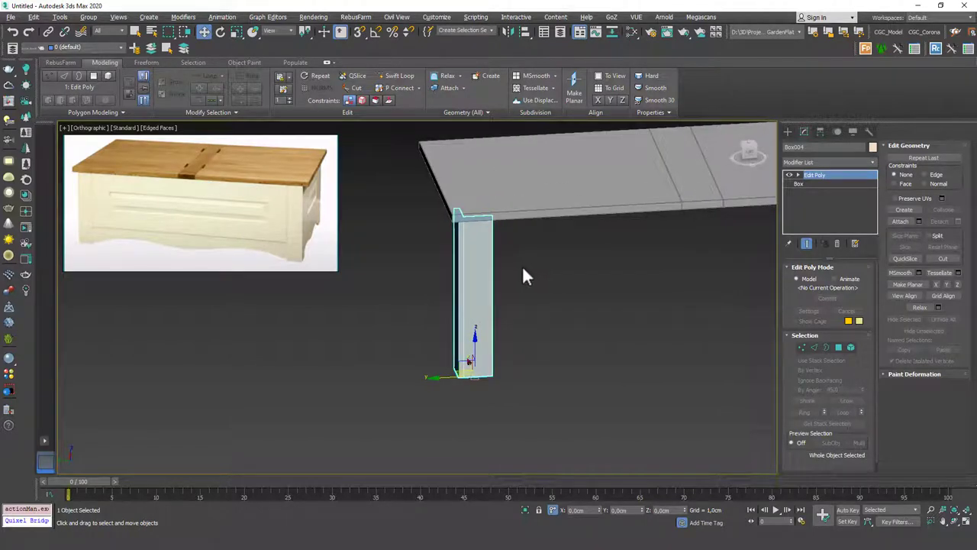
left_click(830, 162)
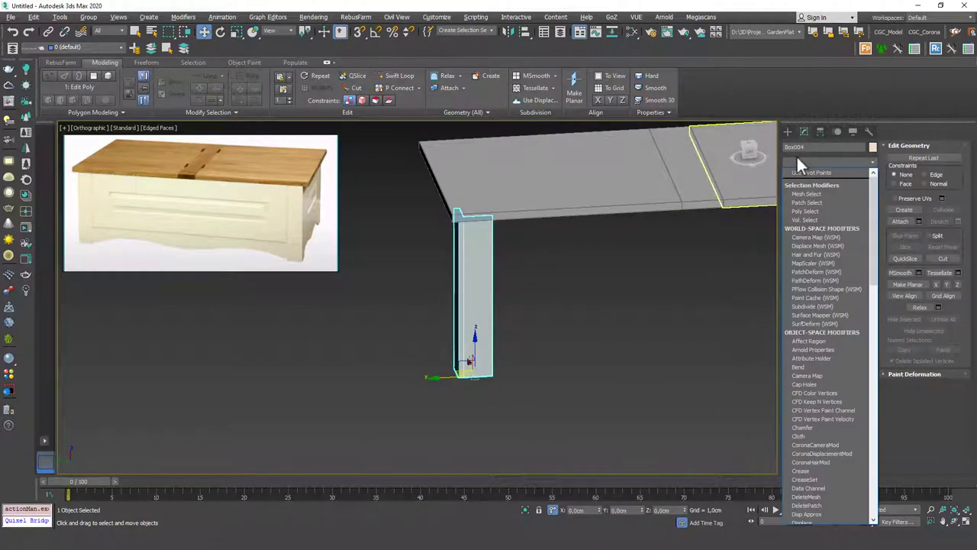
type("ch")
key("Return")
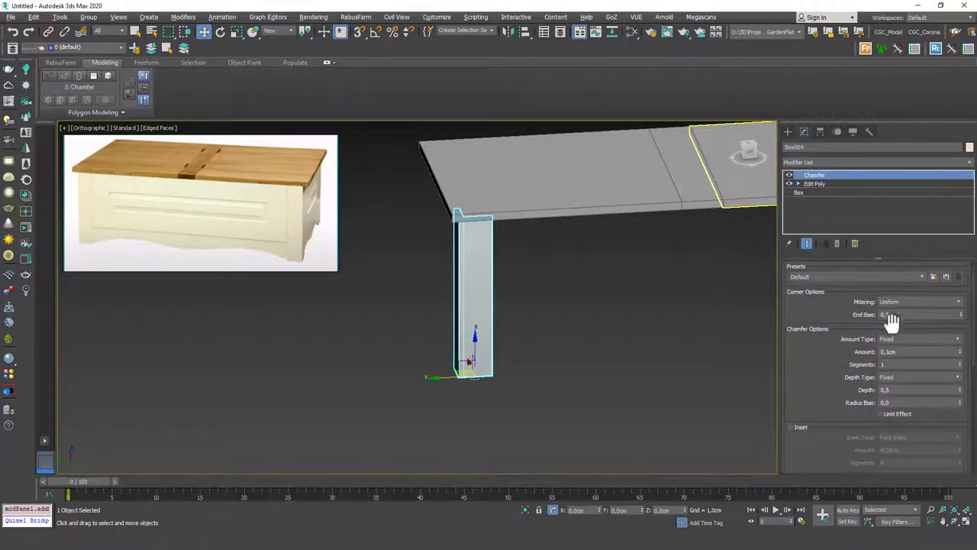
left_click(837, 243)
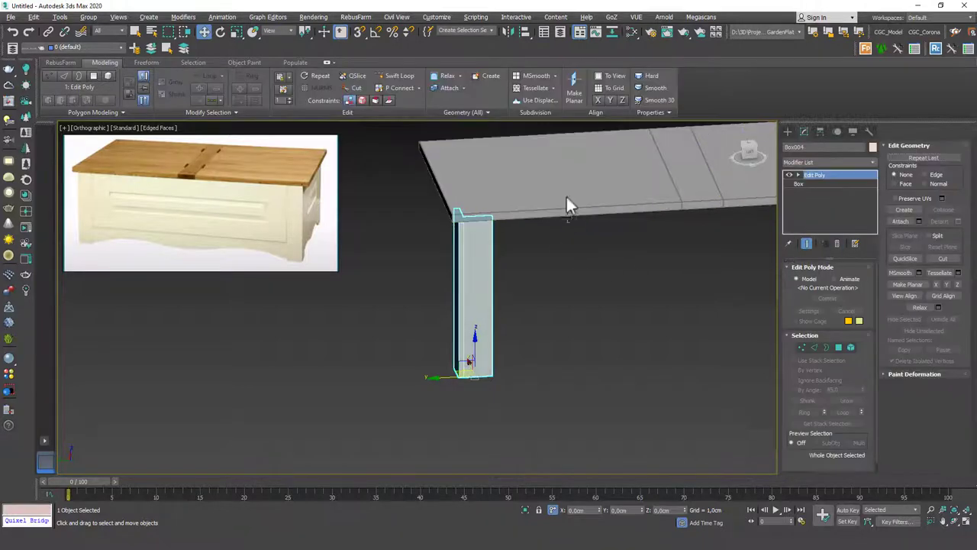
- Copy the Chamfer modifier from the lid's end board, paste it as an instance onto the post, and hide the edged faces
left_click(567, 197)
right_click(816, 175)
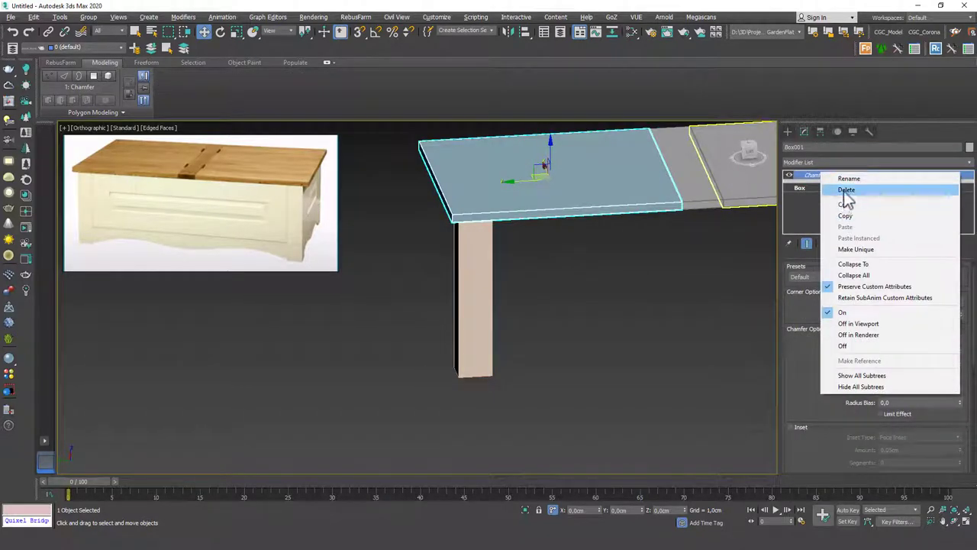
left_click(846, 190)
left_click(478, 298)
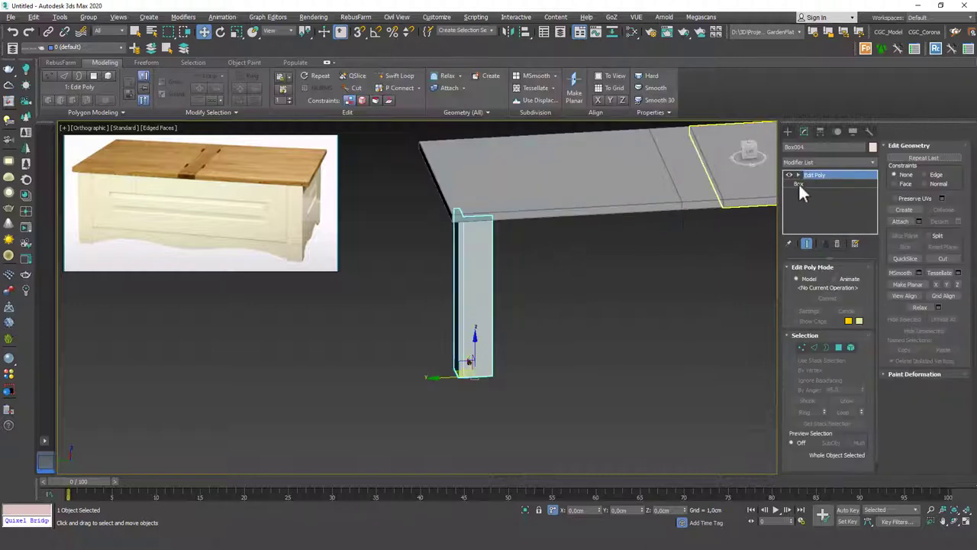
right_click(815, 175)
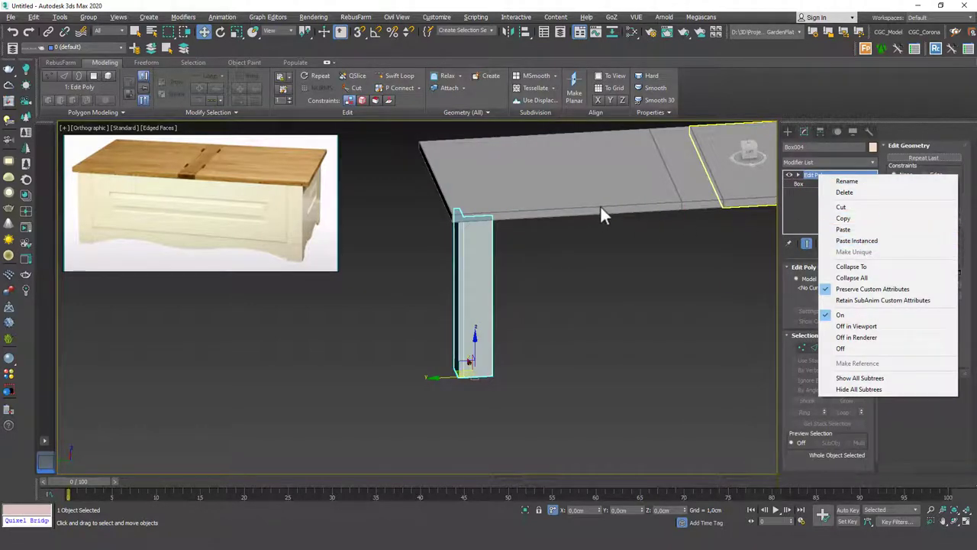
left_click(857, 240)
scroll(471, 249, "up", 3)
key("F4")
left_click(578, 272)
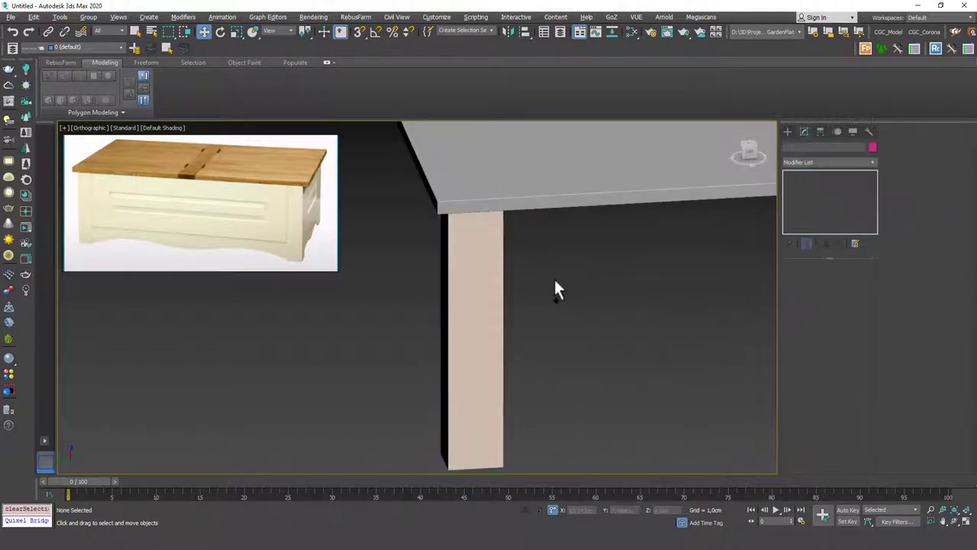
- In the perspective view, add a Symmetry modifier to the post with the X mirror axis flipped
scroll(555, 278, "down", 3)
middle_click_drag(555, 278, 459, 315, "alt")
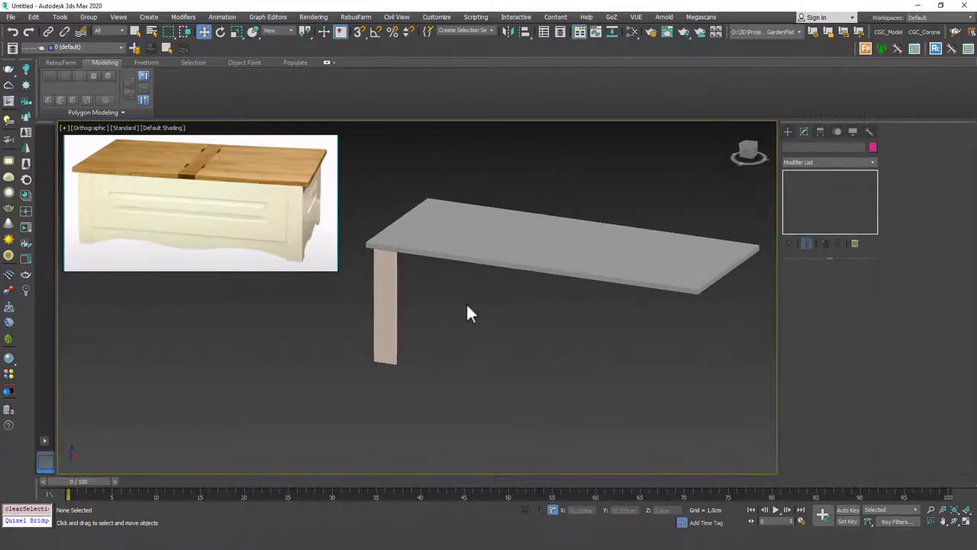
key("p")
key("z")
scroll(567, 273, "down", 3)
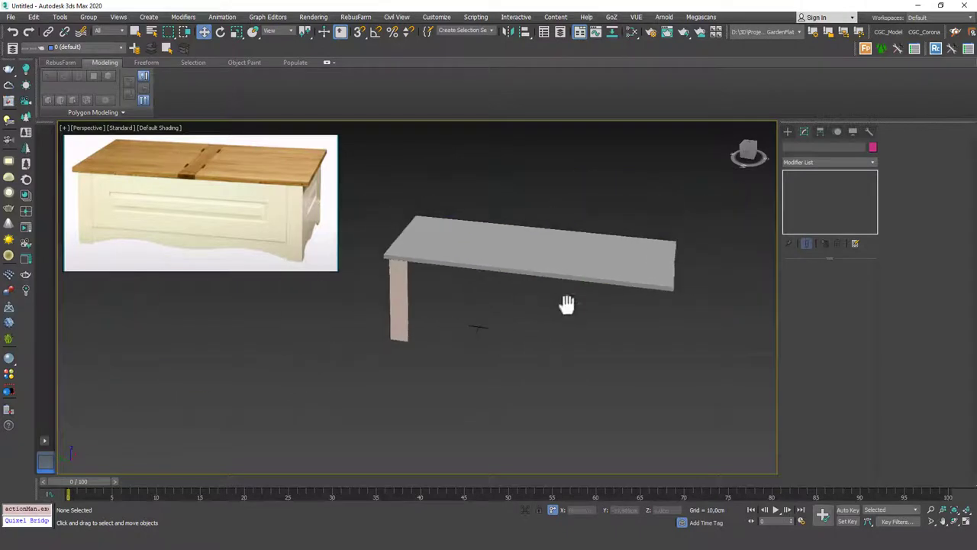
left_click(401, 321)
left_click(842, 162)
type("sy")
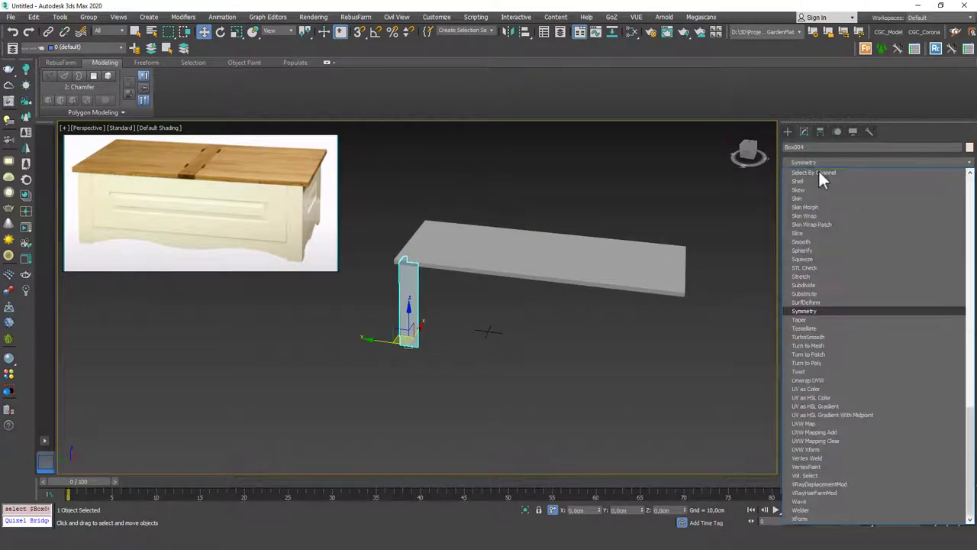
key("Return")
middle_click_drag(497, 328, 456, 211, "alt")
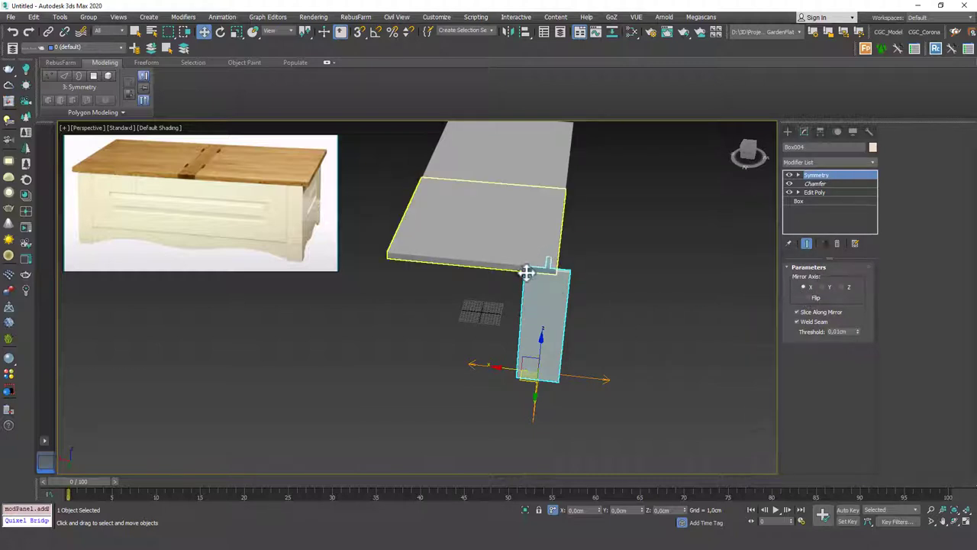
left_click(817, 298)
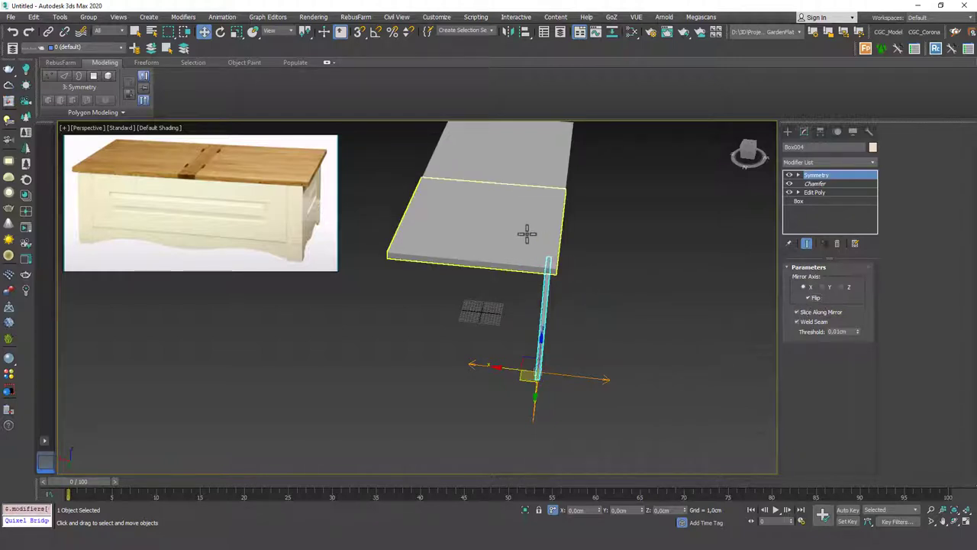
- Align the Symmetry modifier's mirror to the center of the lid's end board in X, Y and Z position
left_click(797, 175)
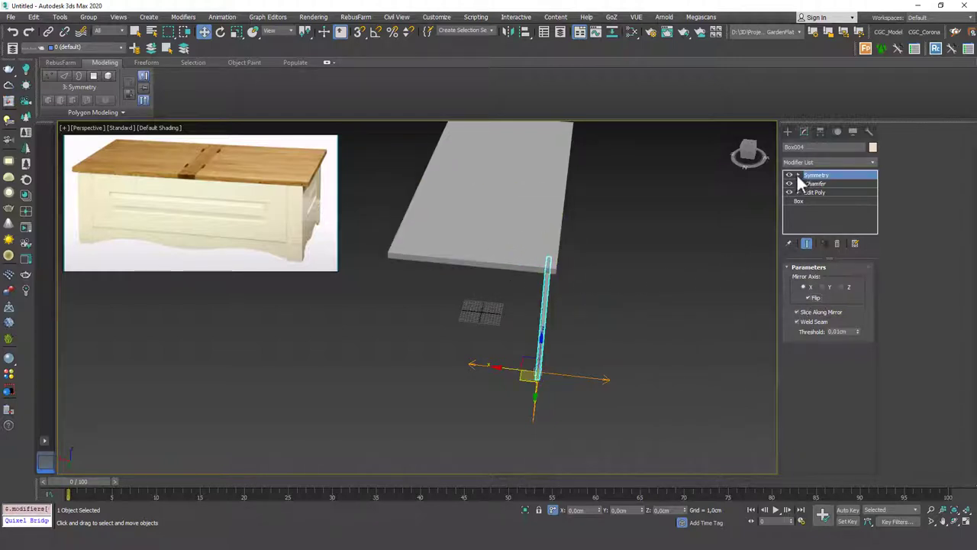
left_click(822, 184)
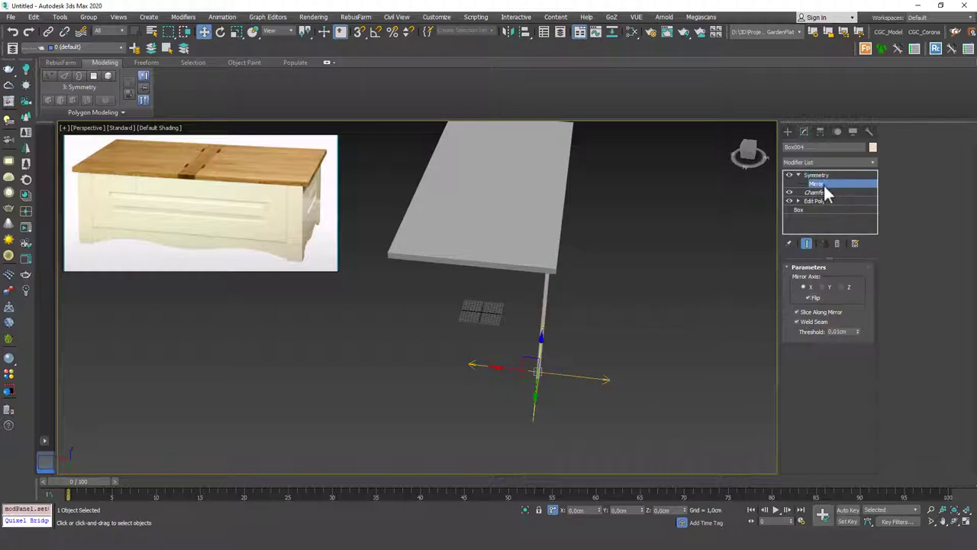
left_click(815, 184)
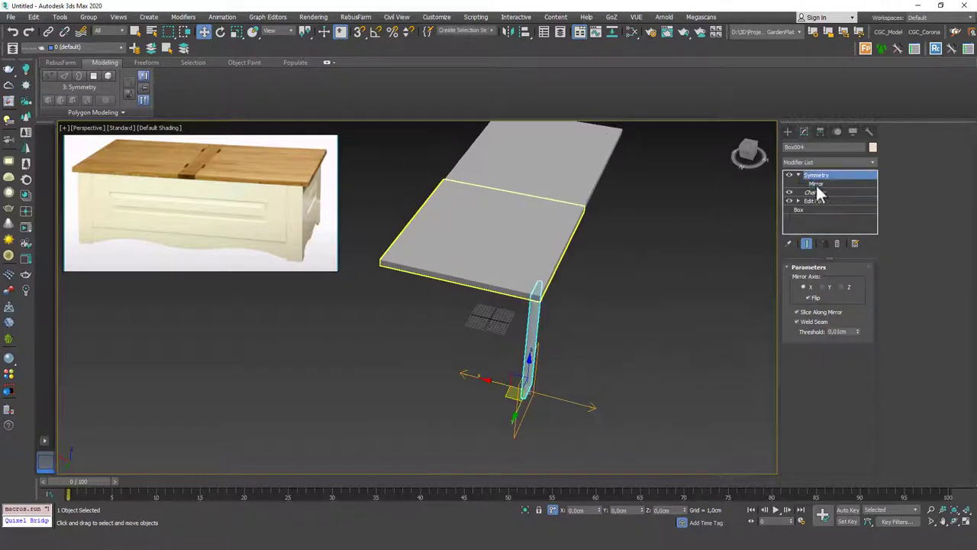
left_click(821, 184)
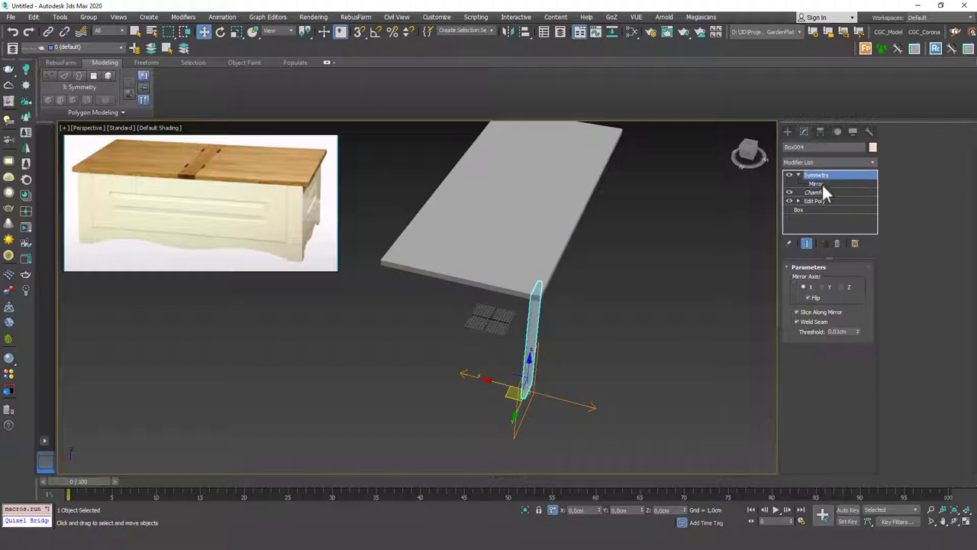
middle_click_drag(591, 258, 558, 277, "alt")
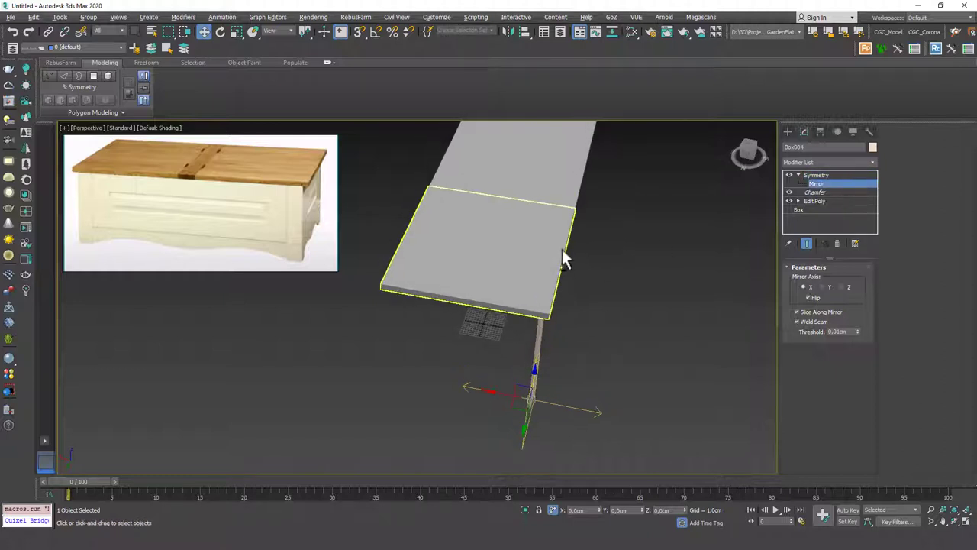
key("alt+a")
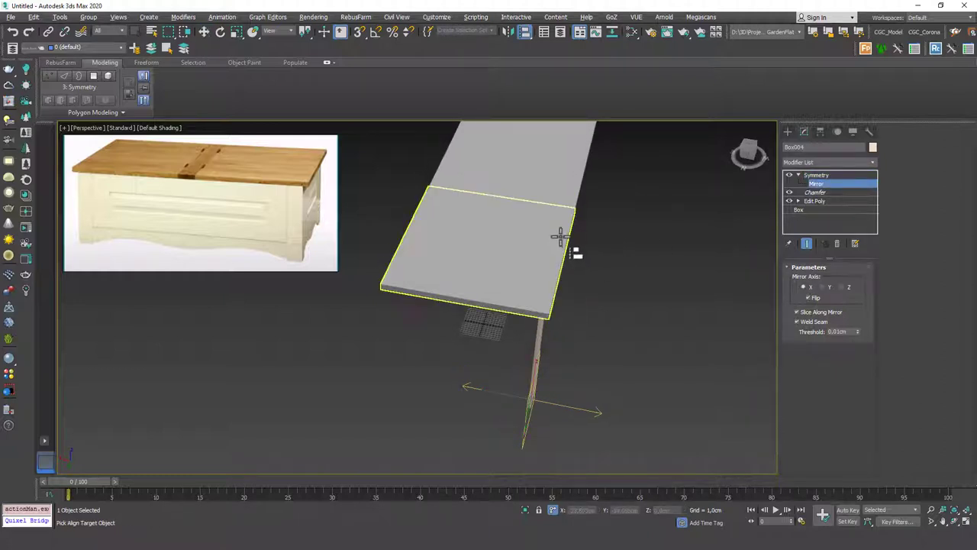
left_click(555, 233)
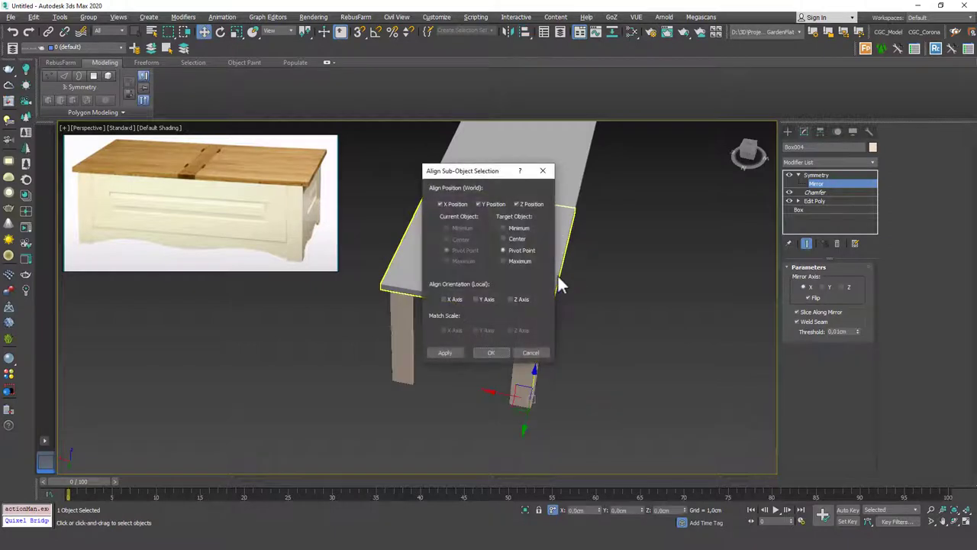
left_click_drag(495, 173, 658, 160)
left_click(691, 227)
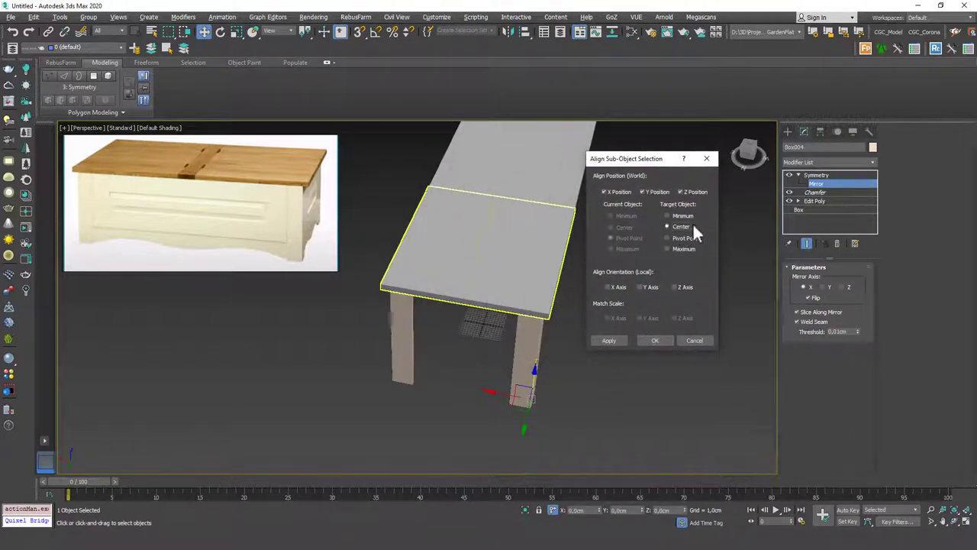
left_click(655, 340)
- Add a second Symmetry modifier to the pair of posts with Y as its mirror axis
middle_click_drag(496, 306, 522, 361, "alt")
middle_click_drag(458, 392, 463, 327, "alt")
left_click(805, 166)
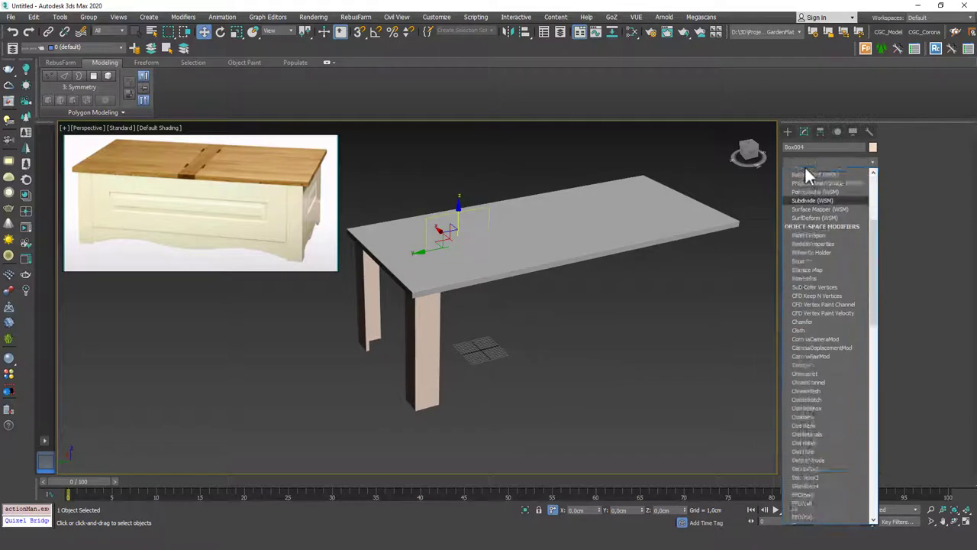
key("Return")
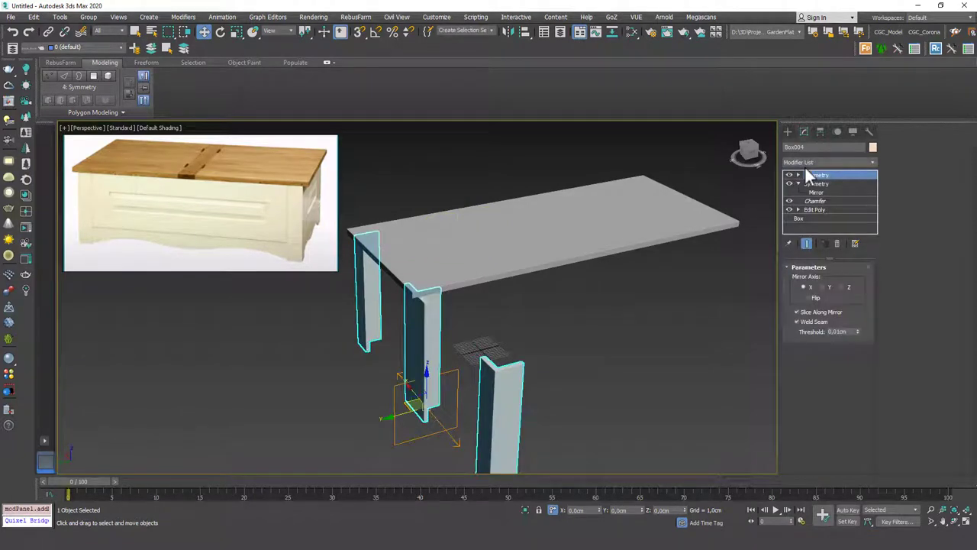
left_click(823, 286)
middle_click_drag(632, 316, 576, 309, "alt")
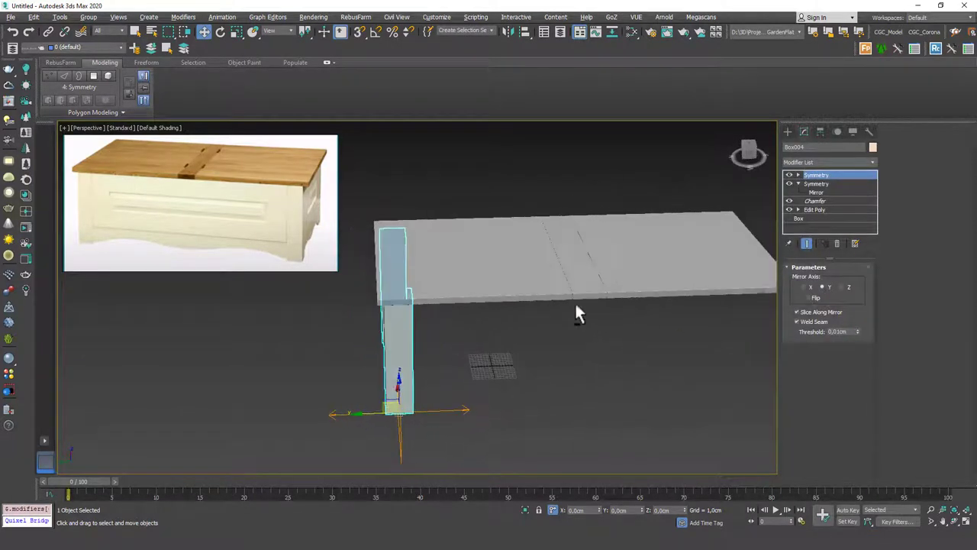
- Align the second Symmetry modifier's mirror to the center of the lid's middle board in X, Y and Z position
left_click(799, 175)
left_click(819, 184)
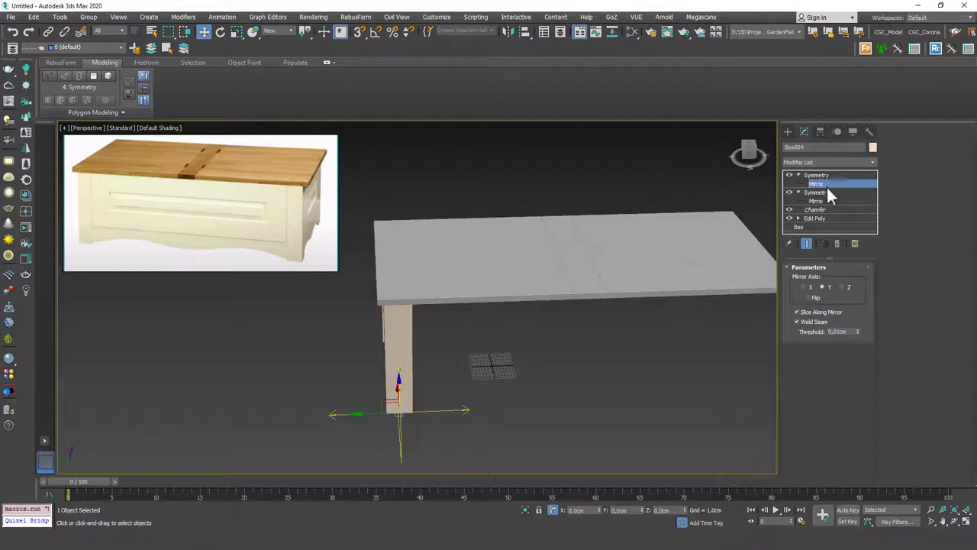
middle_click_drag(539, 291, 526, 305, "alt")
key("alt+a")
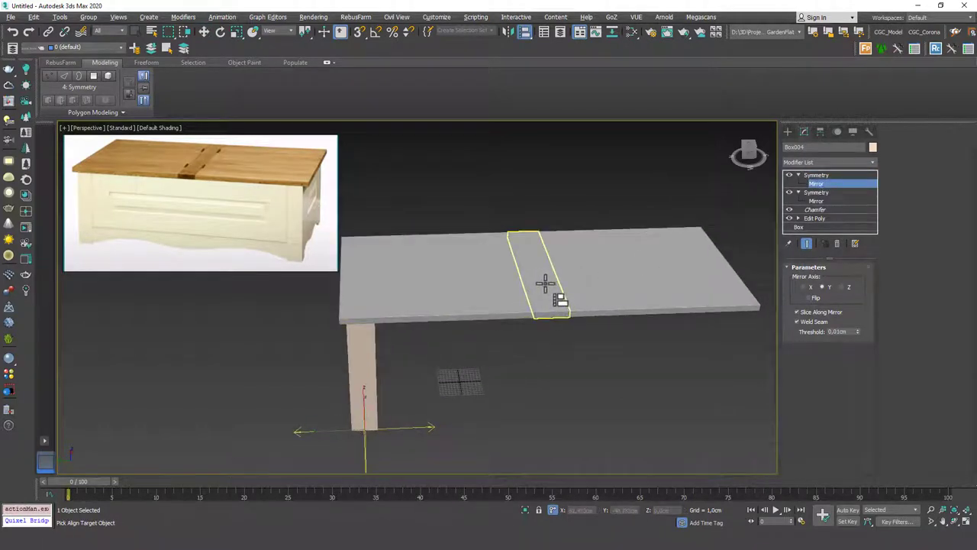
left_click(543, 281)
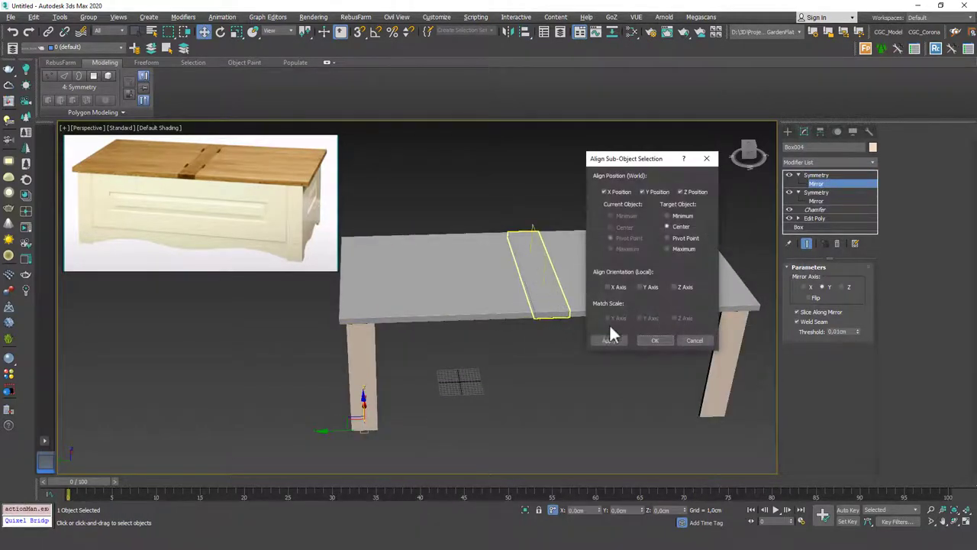
left_click(655, 340)
middle_click_drag(612, 345, 561, 339, "alt")
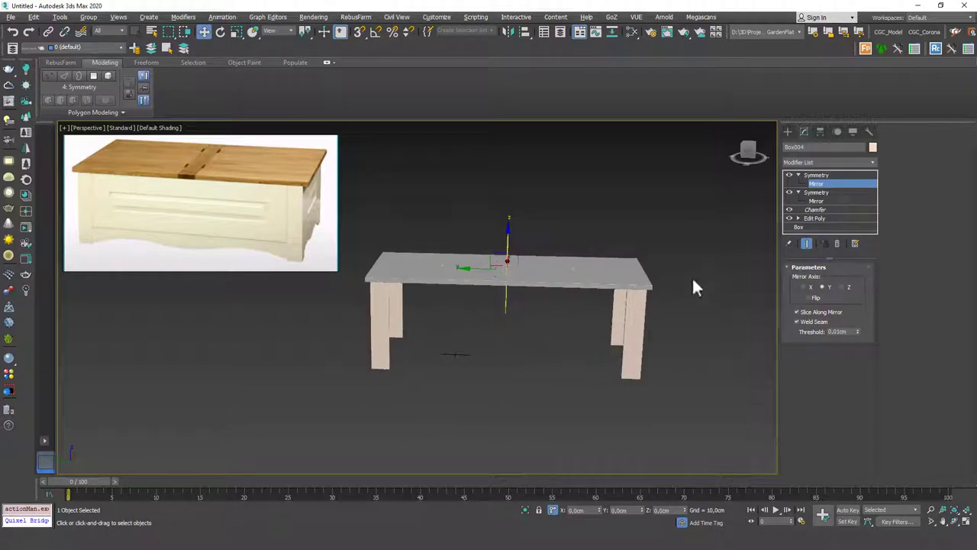
- Try to widen the posts by moving their inner bottom vertices inward in Edit Poly, and undo the move
left_click(814, 217)
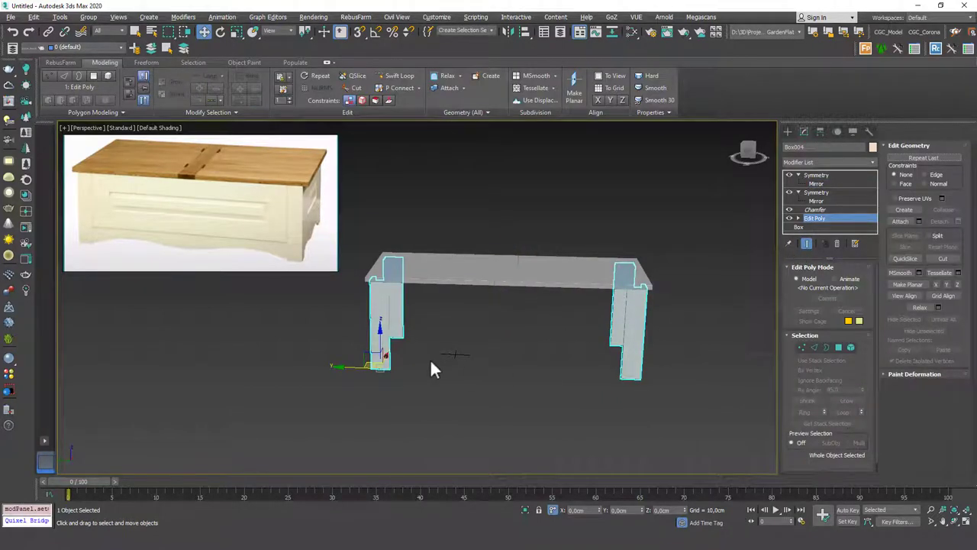
left_click(802, 347)
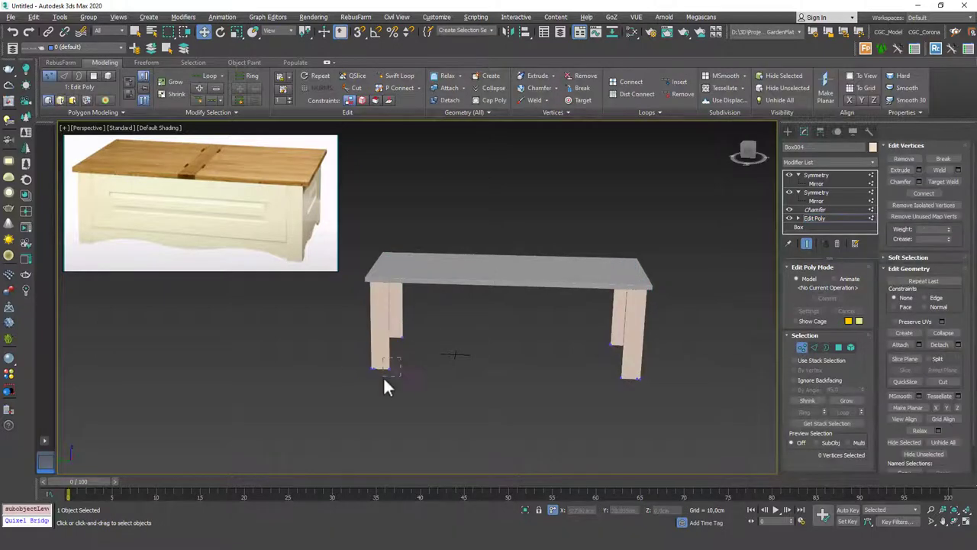
left_click_drag(384, 378, 429, 367)
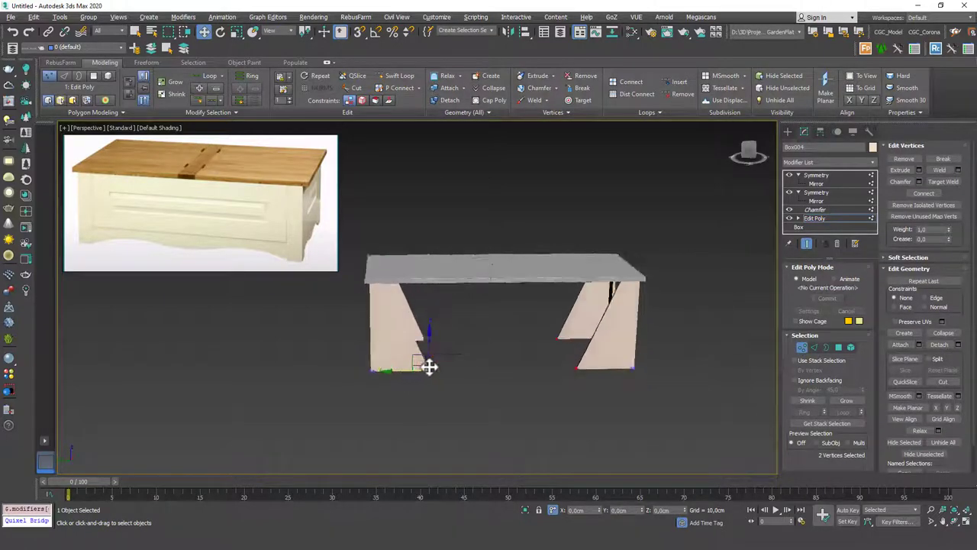
middle_click_drag(429, 367, 473, 367, "alt")
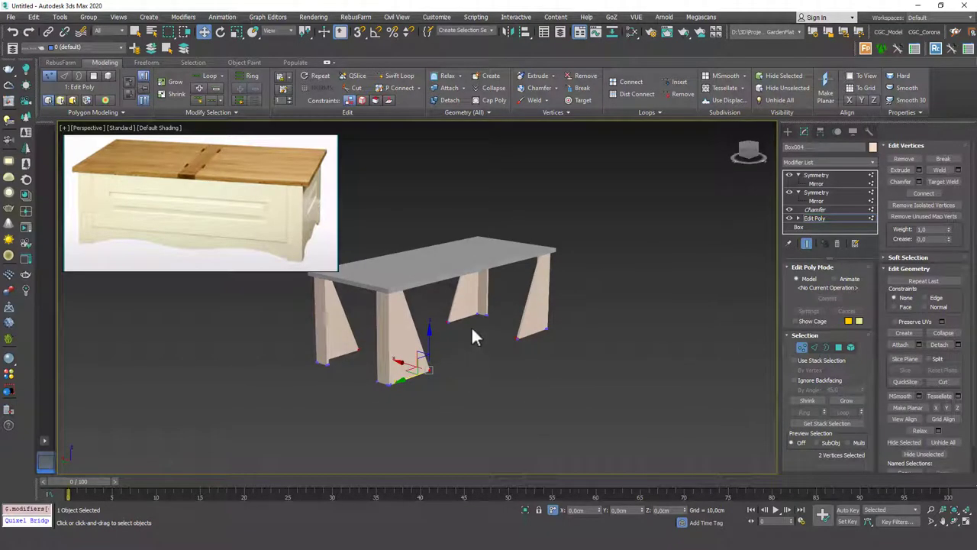
key("ctrl+z")
middle_click_drag(461, 332, 484, 362)
key("1")
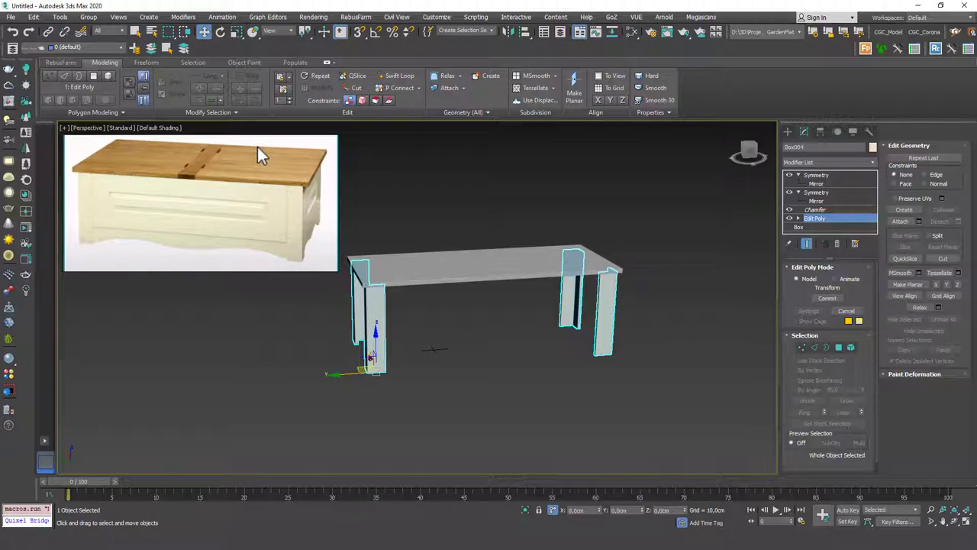
key("f")
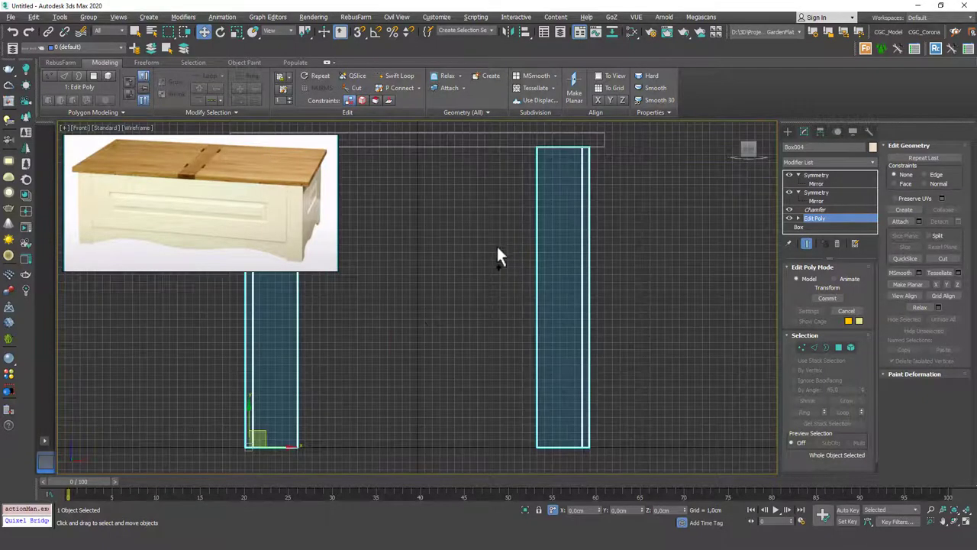
scroll(497, 247, "down", 5)
middle_click_drag(487, 248, 498, 261)
key("l")
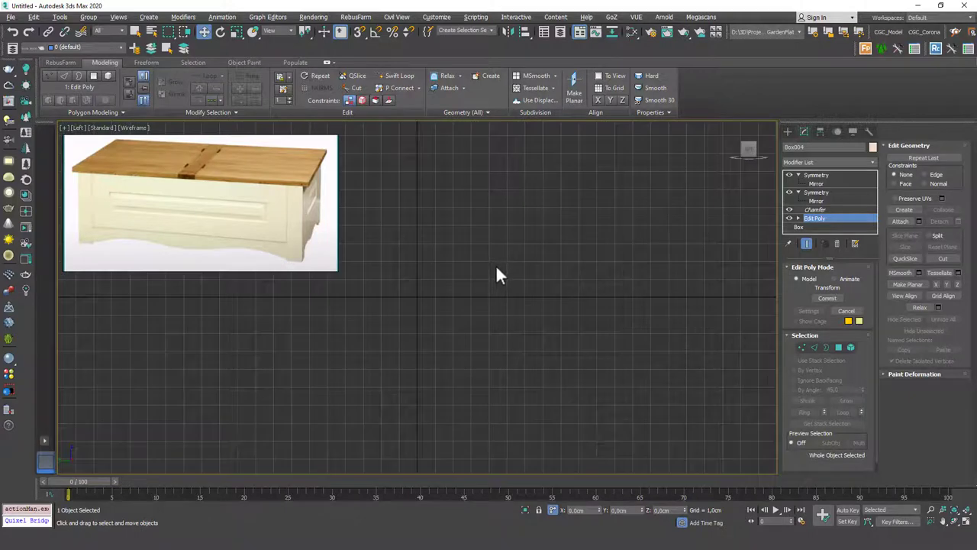
key("z")
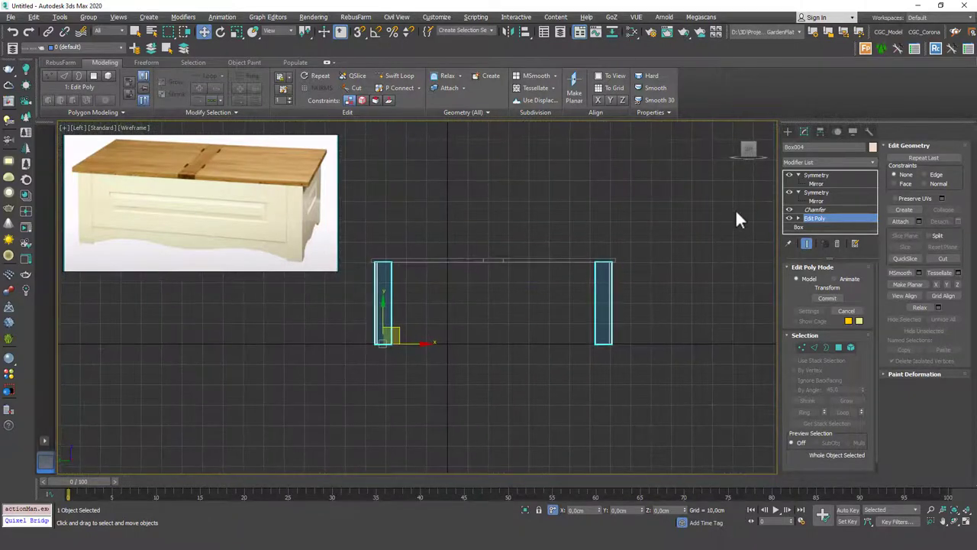
left_click(787, 131)
left_click(808, 193)
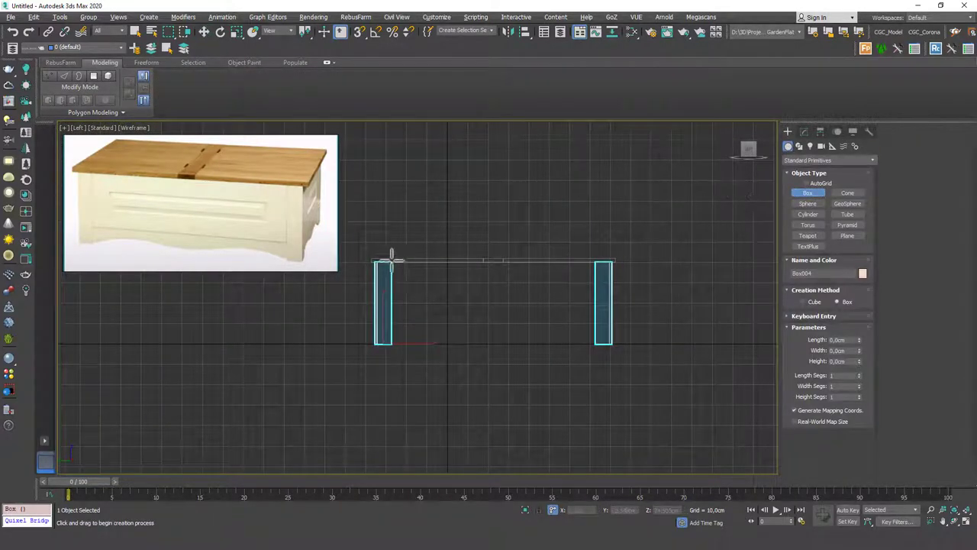
key("w")
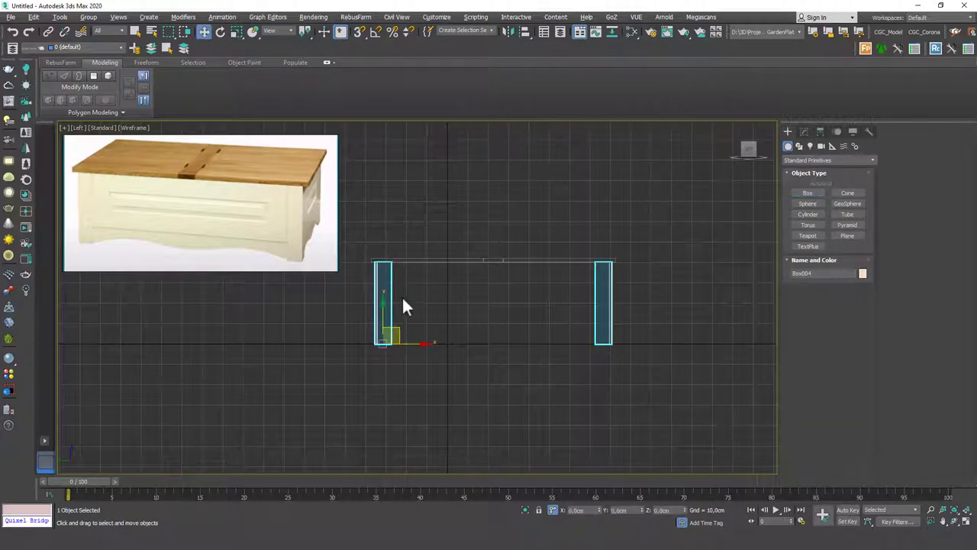
- In the perspective view, turn on edged faces and disable the Chamfer modifier on the corner posts
key("p")
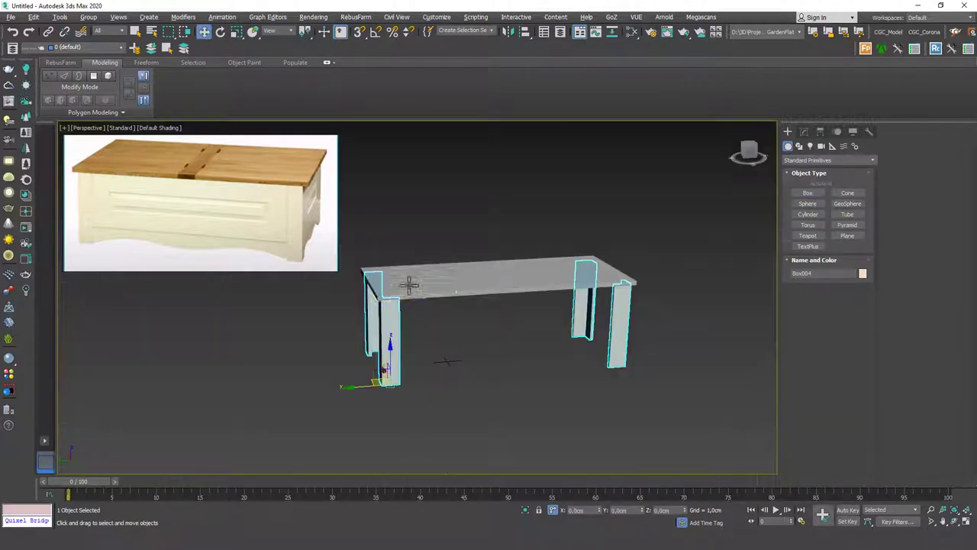
middle_click_drag(408, 286, 450, 297, "alt")
scroll(377, 298, "up", 3)
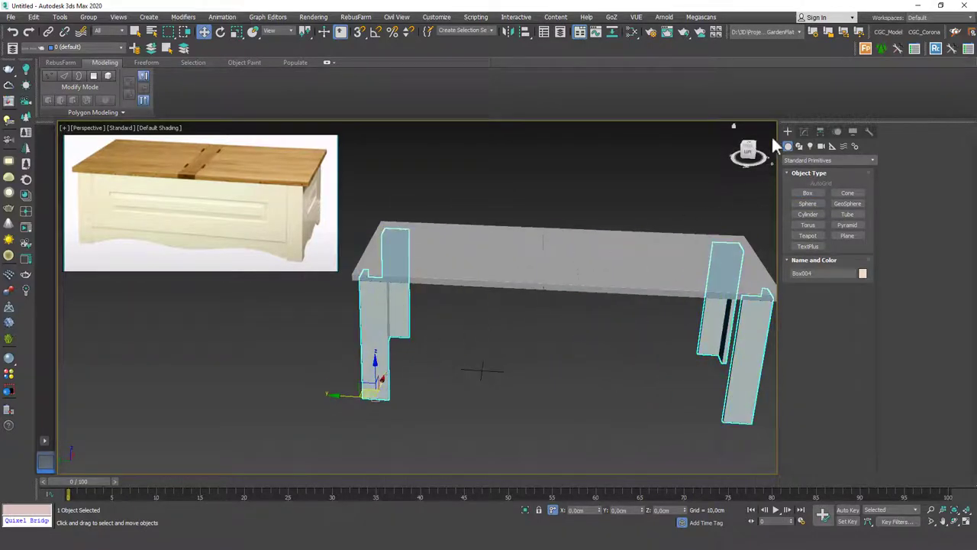
left_click(803, 131)
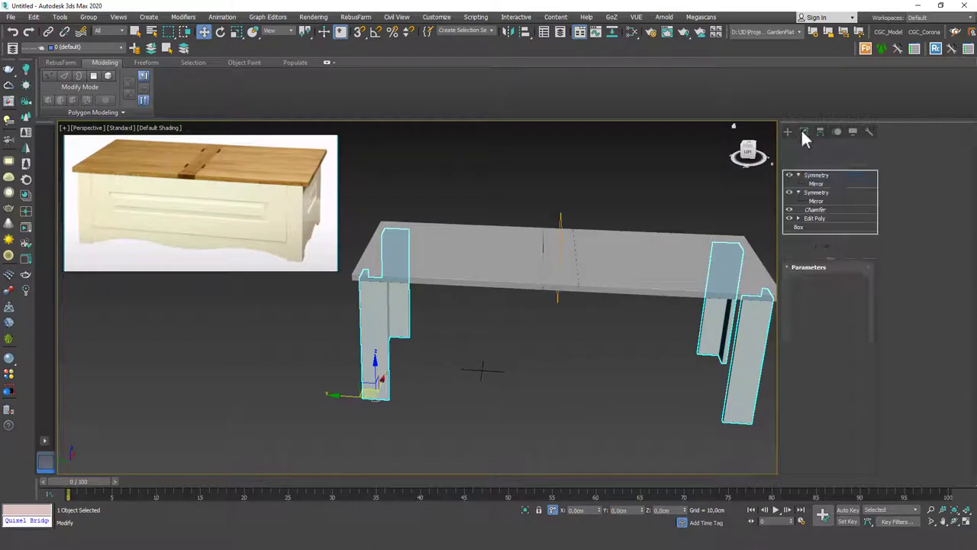
left_click(788, 210)
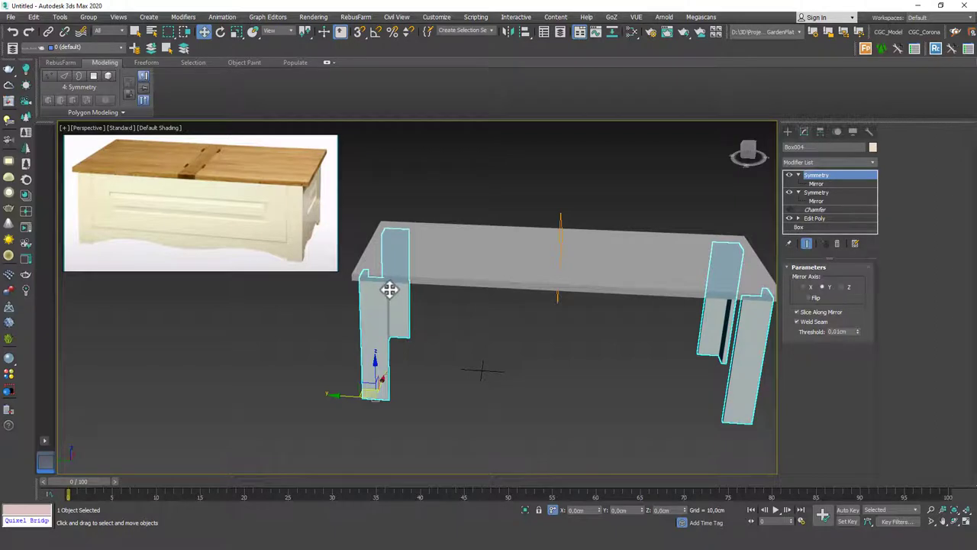
scroll(386, 283, "up", 6)
scroll(394, 200, "up", 5)
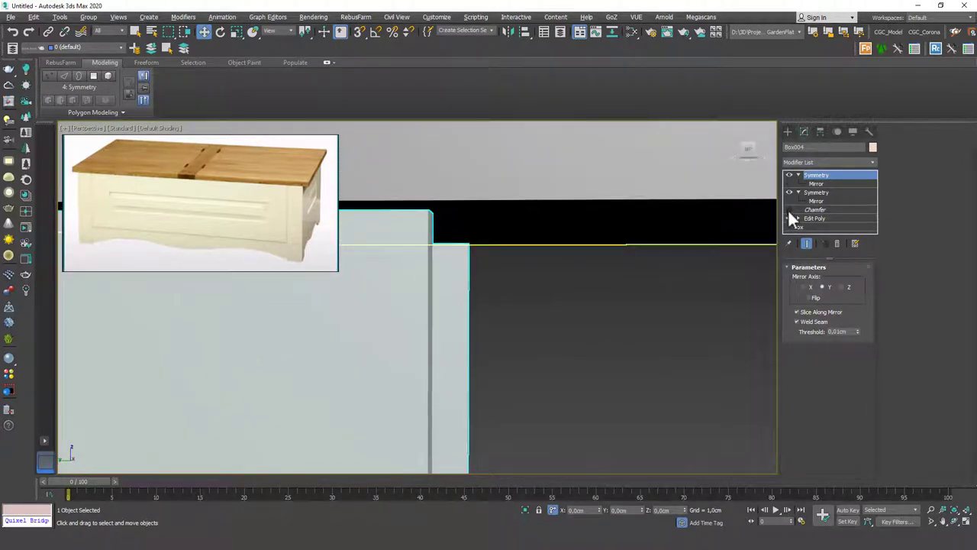
key("F4")
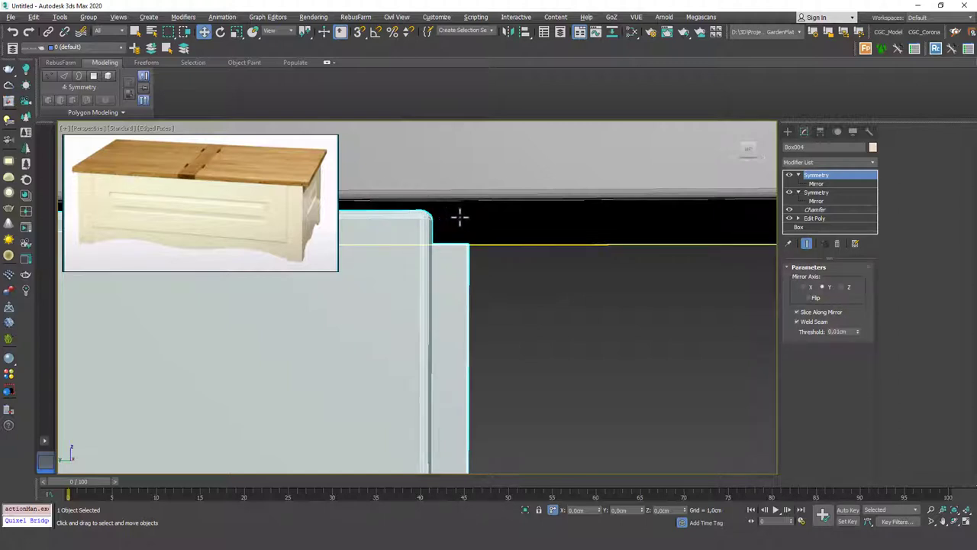
left_click(790, 210)
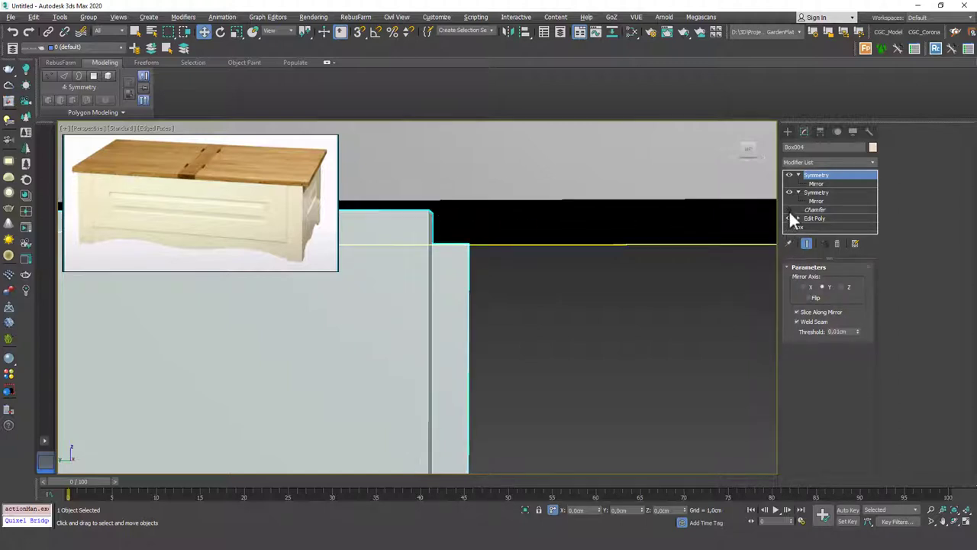
- In the Left view, draw a box about 100 by 40 cm between the two posts with snapping turned on
key("l")
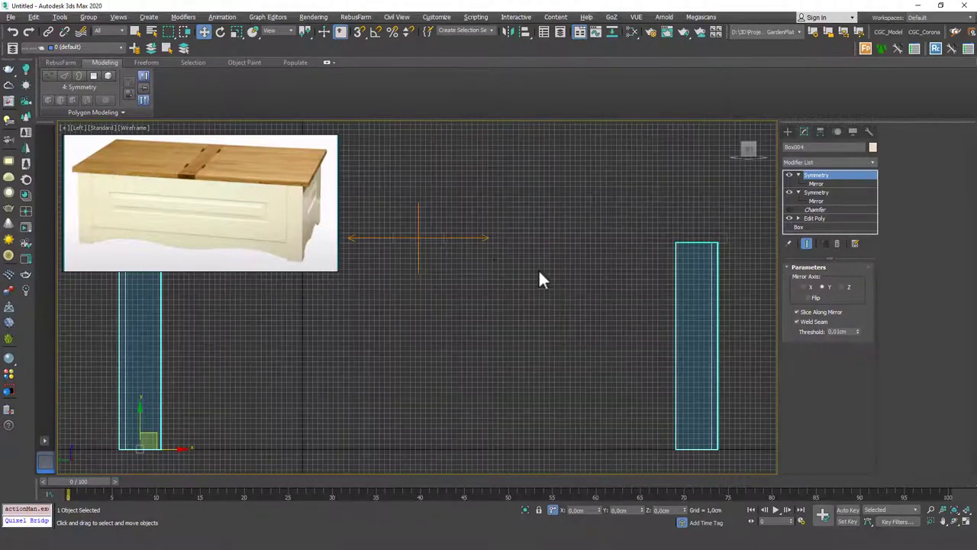
scroll(466, 273, "down", 2)
left_click(787, 131)
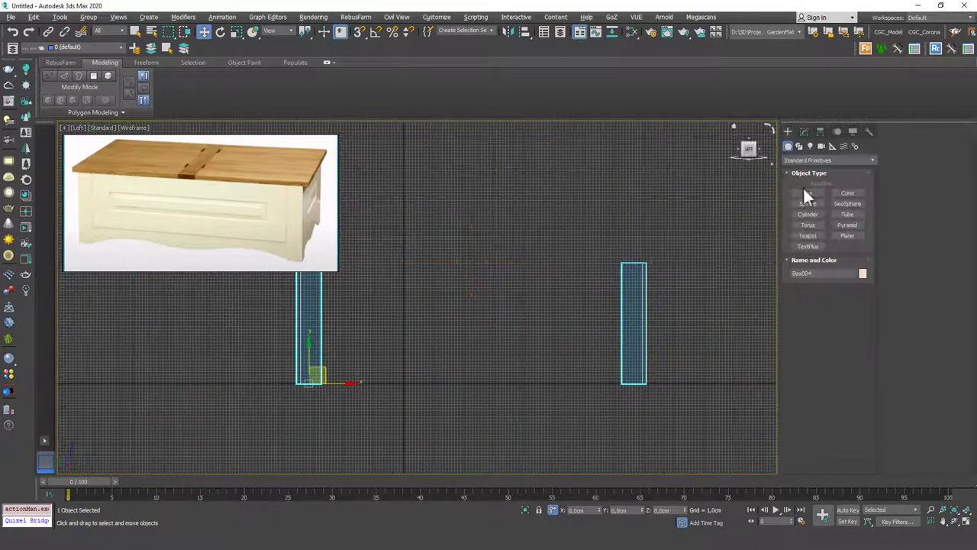
left_click(807, 193)
middle_click_drag(450, 290, 493, 319)
key("s")
left_click_drag(370, 296, 655, 381)
left_click(610, 322)
right_click(604, 316)
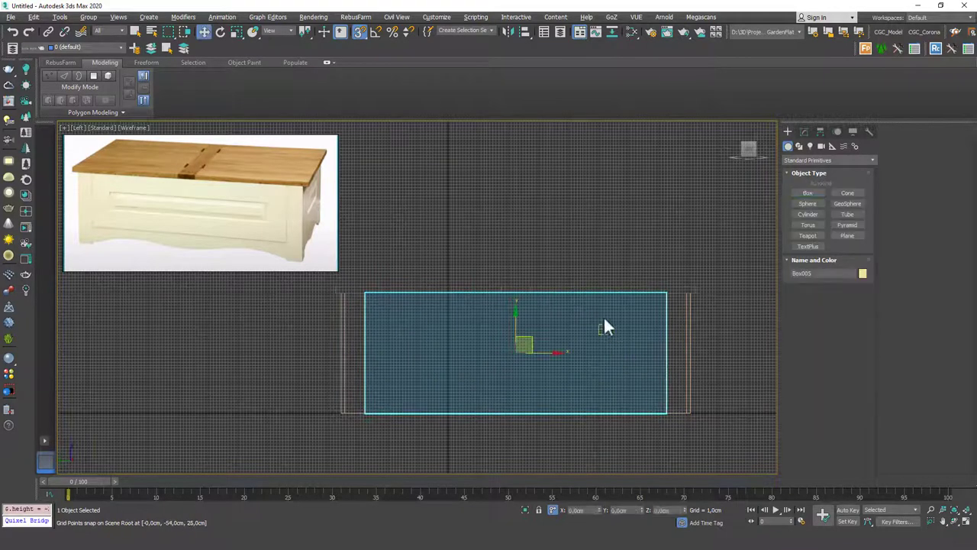
- Turn snapping off and set the new side panel's height to -2 cm in the perspective view
mouse_move(604, 316)
middle_mouse_down("alt")
mouse_move(560, 283)
mouse_move(522, 281)
mouse_move(542, 320)
mouse_move(544, 310)
mouse_move(471, 305)
mouse_move(416, 317)
mouse_move(447, 331)
middle_mouse_up("alt")
key("F3")
scroll(546, 306, "up", 2)
key("s")
key("p")
scroll(543, 307, "down", 4)
left_click(804, 131)
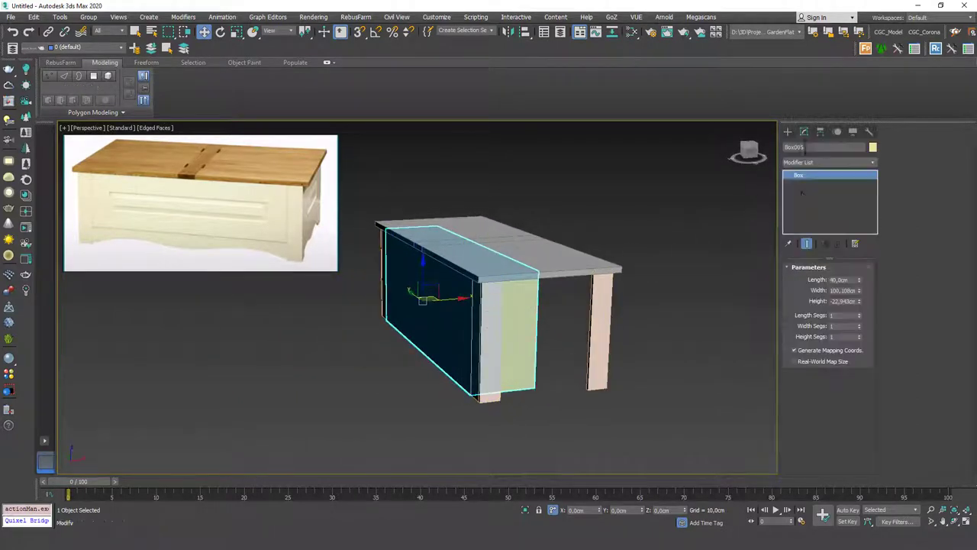
double_click(844, 301)
type("-2")
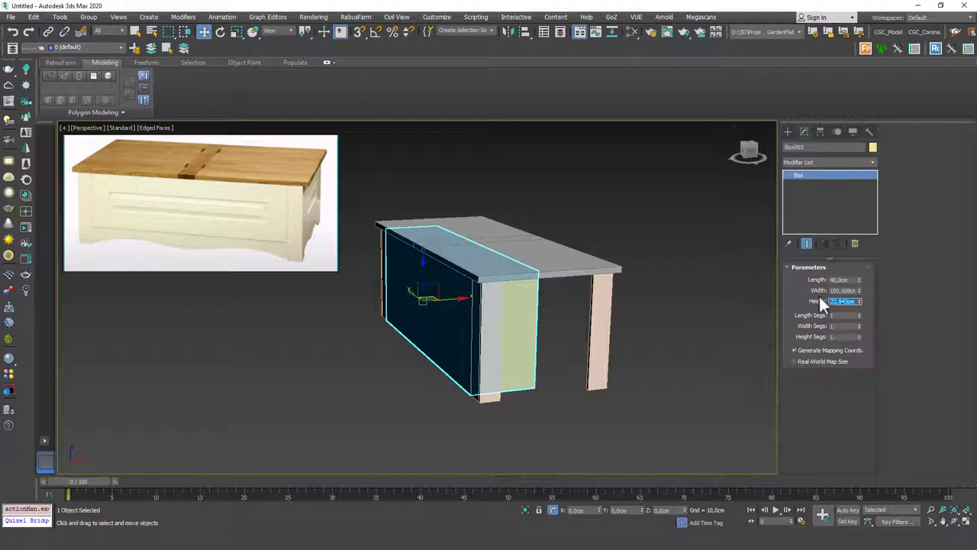
key("Return")
middle_click_drag(447, 312, 528, 329, "alt")
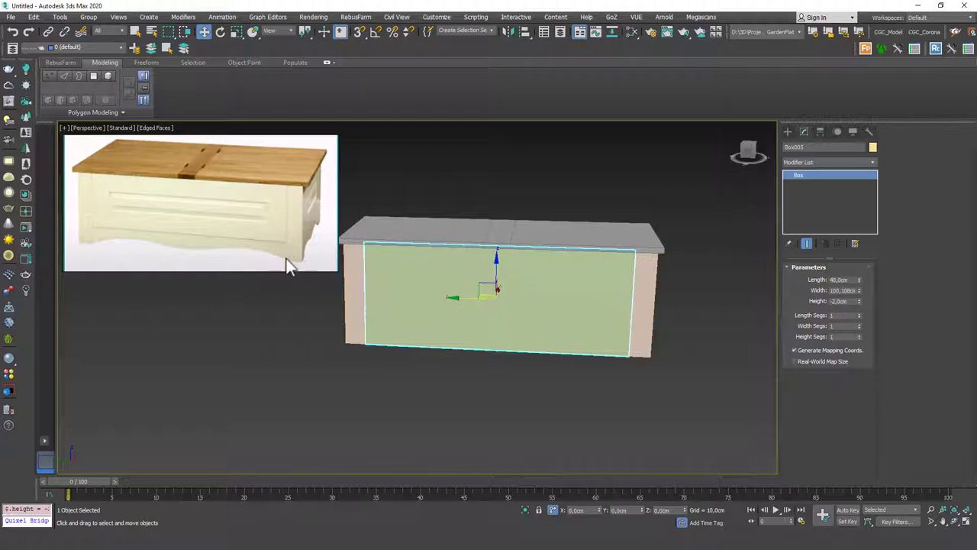
- Add an Edit Poly modifier to the side panel and raise its two long bottom edges by 10 cm in Z
left_click(816, 161)
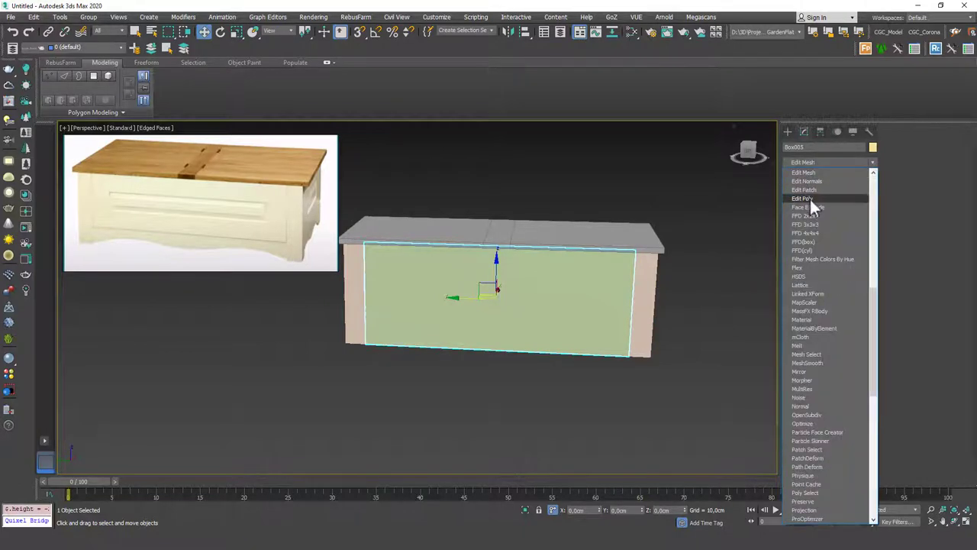
left_click(809, 197)
left_click(814, 348)
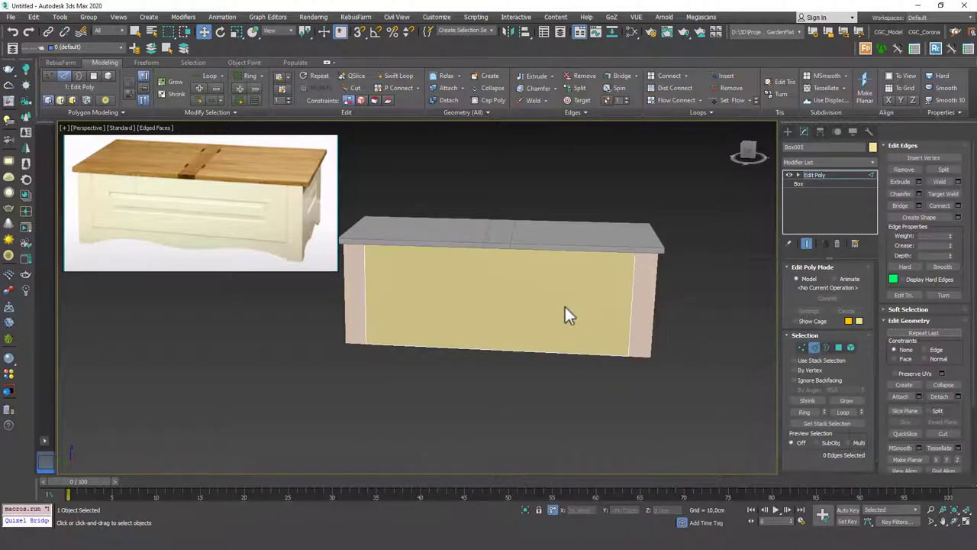
left_click(500, 349)
middle_click_drag(524, 349, 527, 373, "alt")
double_click(667, 509)
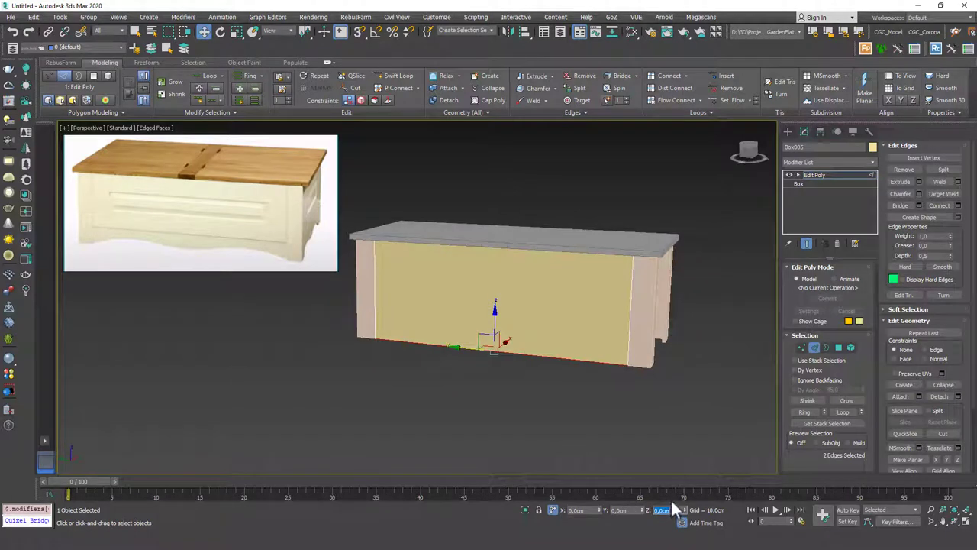
type("10")
key("Return")
middle_click_drag(572, 338, 705, 229, "alt")
key("2")
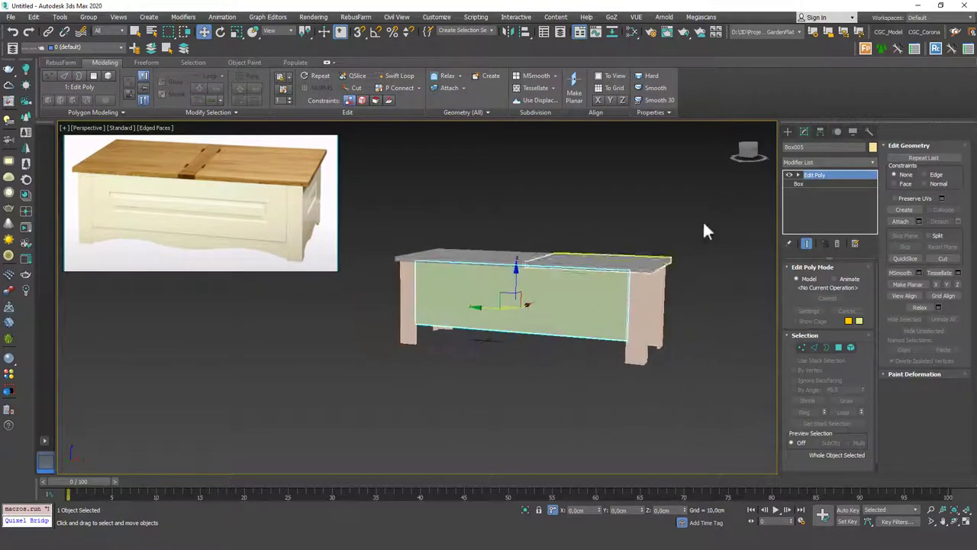
- Assign the same gray custom object color to all the chest parts and deselect them
left_click_drag(720, 148, 382, 347)
left_click(873, 146)
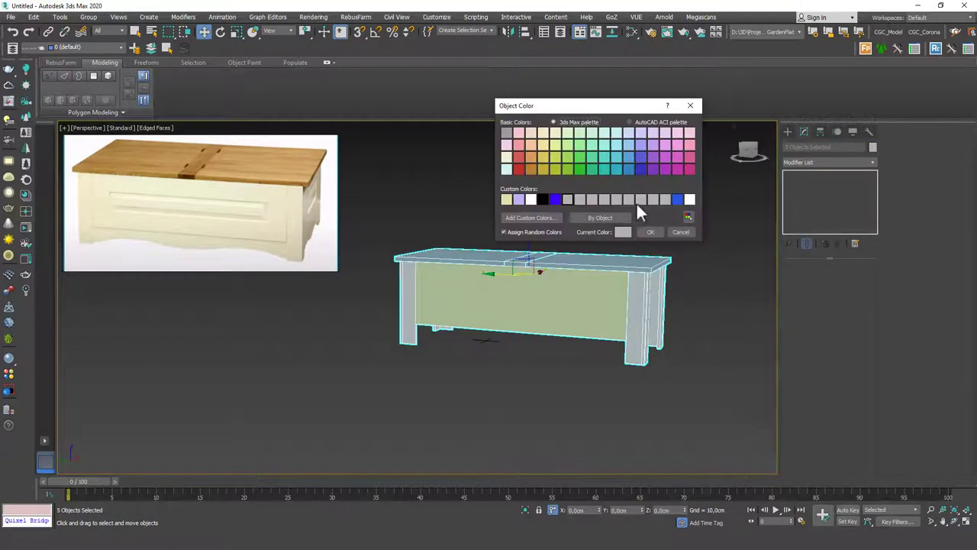
left_click(635, 201)
left_click(653, 233)
left_click(690, 268)
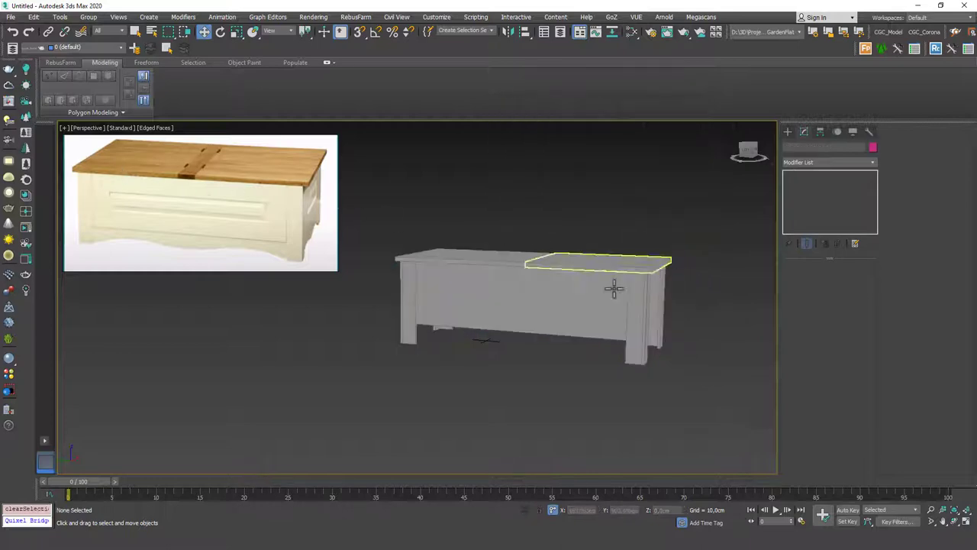
- Switch the perspective view's shading to Clay and view the chest from the front corner
left_click(160, 129)
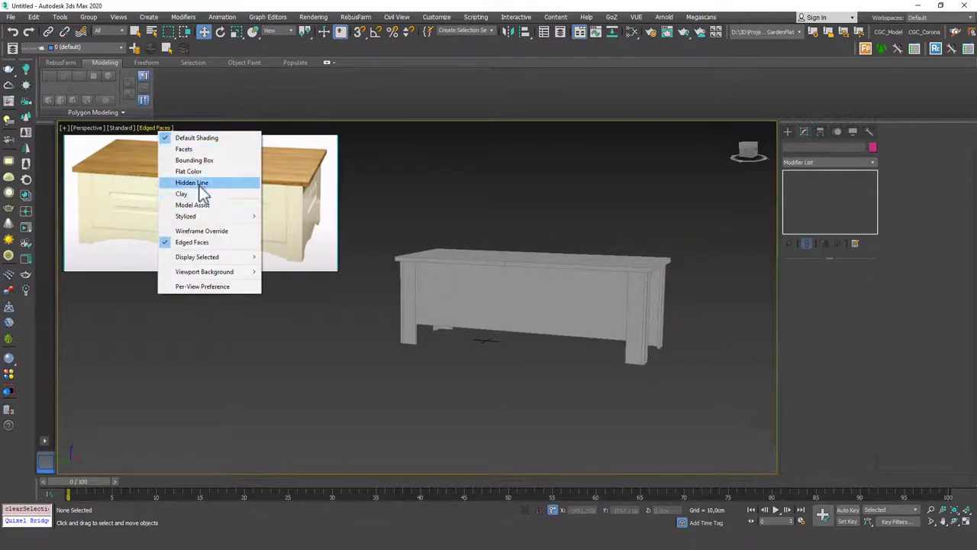
left_click(195, 193)
mouse_move(603, 259)
middle_mouse_down("alt")
mouse_move(632, 253)
mouse_move(590, 267)
mouse_move(700, 247)
mouse_move(650, 262)
mouse_move(572, 258)
mouse_move(534, 329)
mouse_move(523, 284)
mouse_move(535, 294)
middle_mouse_up("alt")
middle_click_drag(613, 307, 600, 314, "alt")
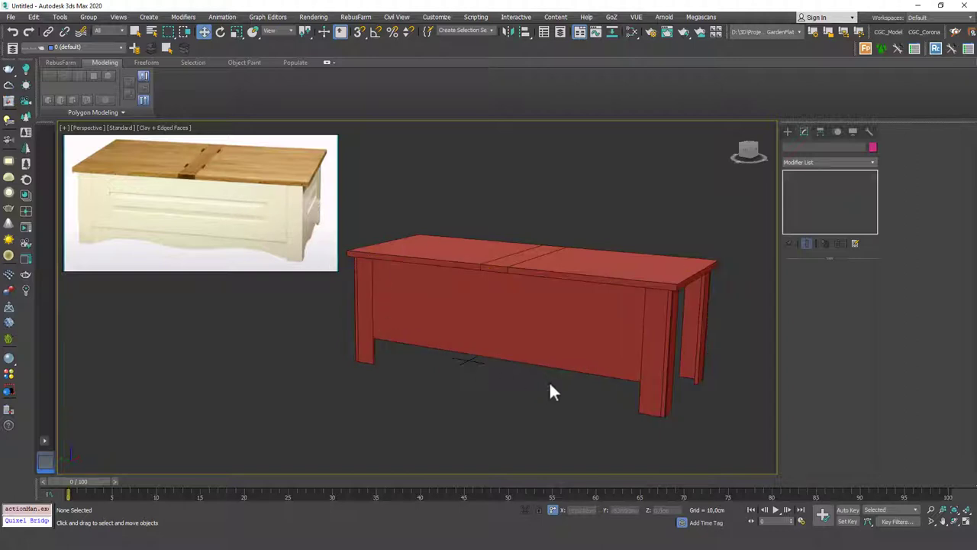
- Isolate the chest's front panel and set its Edit Poly modifier to edge editing
left_click(582, 313)
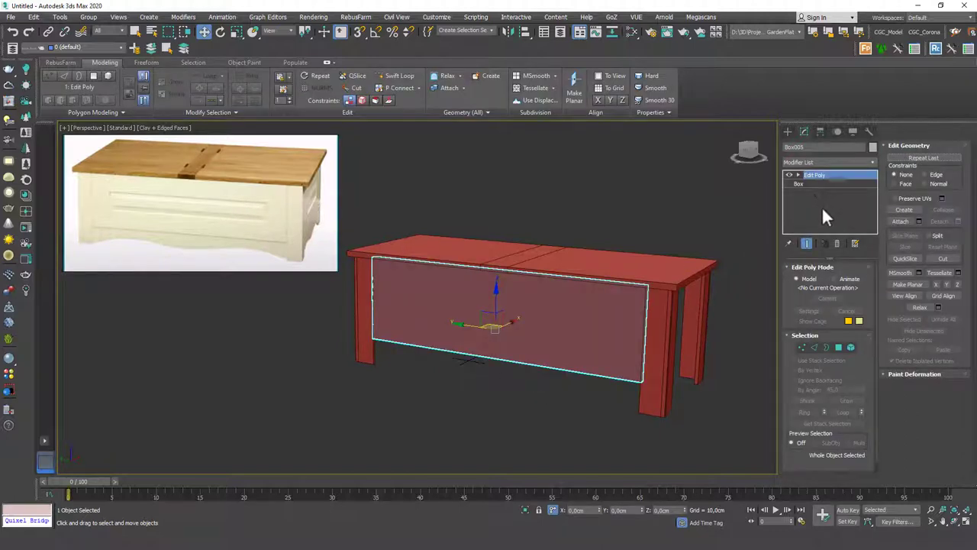
key("2")
mouse_move(571, 338)
middle_mouse_down("alt")
mouse_move(551, 369)
mouse_move(568, 319)
mouse_move(483, 301)
mouse_move(454, 309)
mouse_move(568, 341)
mouse_move(534, 347)
mouse_move(587, 341)
middle_mouse_up("alt")
left_click(551, 368)
double_click(543, 365)
key("alt+q")
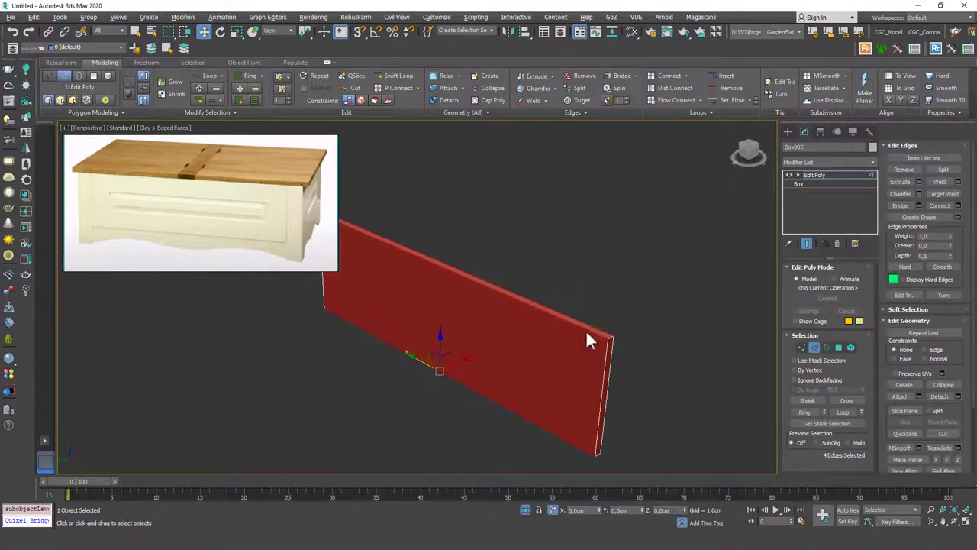
- Connect the panel's four long horizontal edges with 2 segments and a pinch of 48
left_click(535, 347)
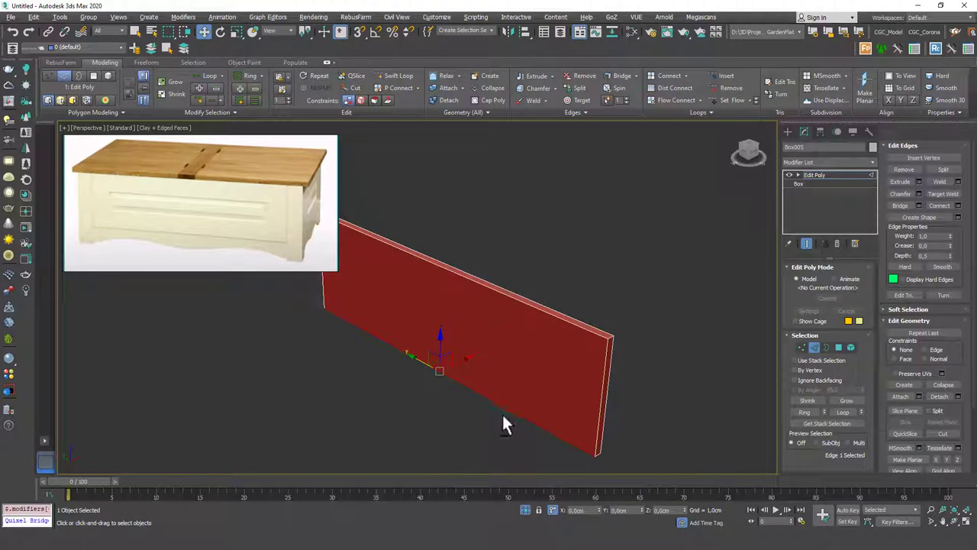
key("alt+r")
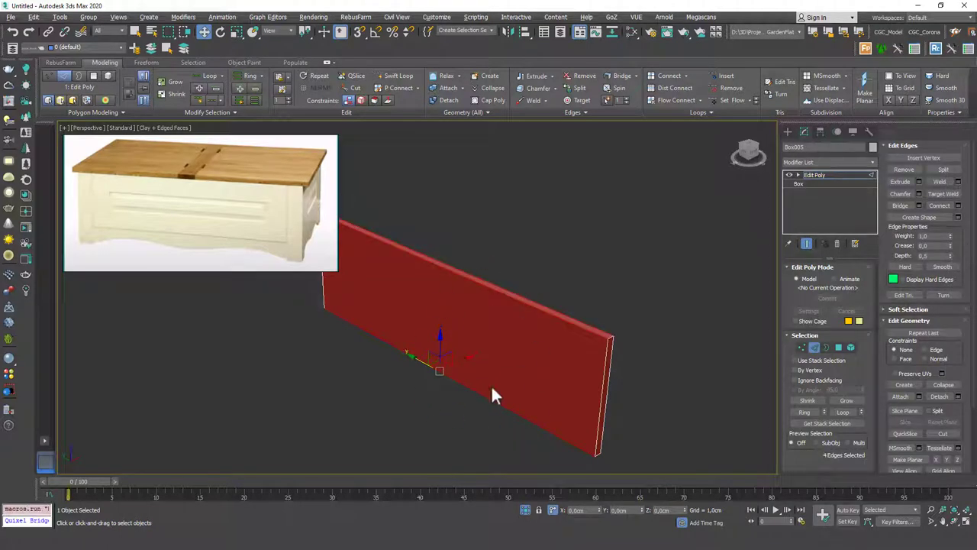
middle_click_drag(548, 259, 643, 272)
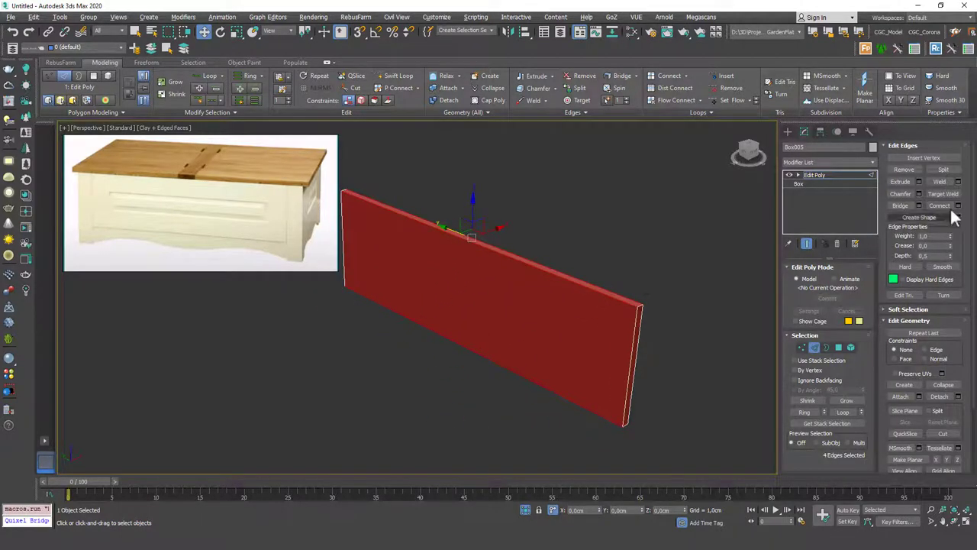
left_click(958, 206)
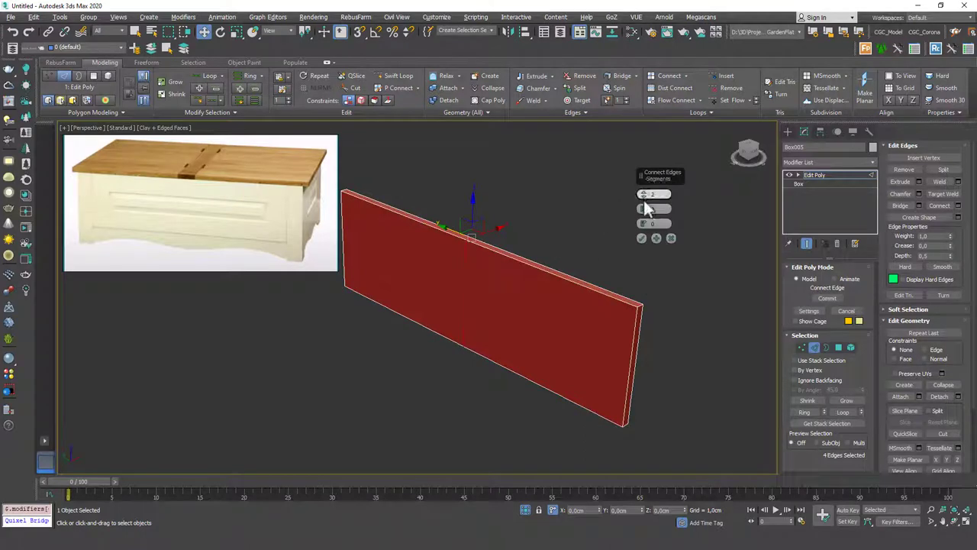
left_click_drag(645, 212, 646, 110)
middle_click_drag(574, 240, 506, 303, "alt")
left_click(641, 239)
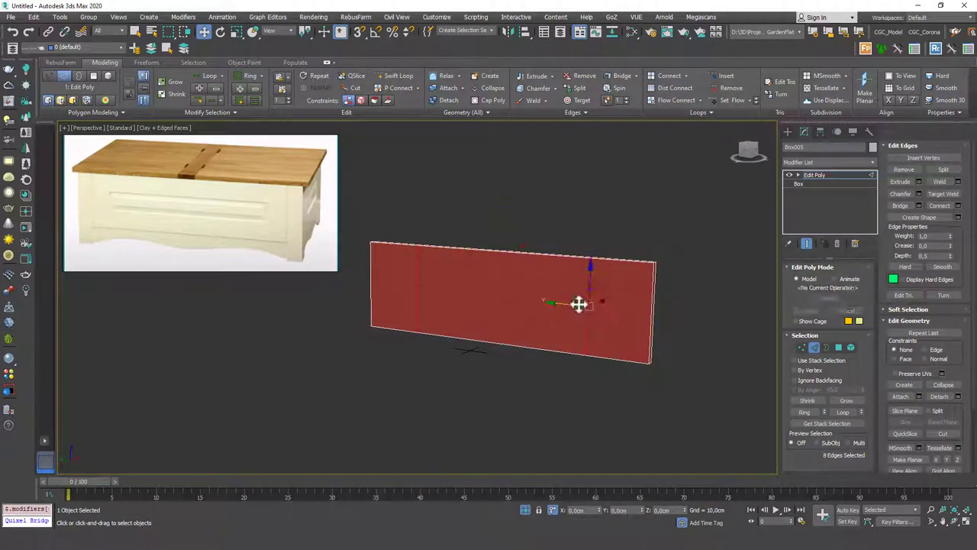
- Ring-select the panel's vertical edges and connect them with 2 segments and a pinch of -19
left_click(591, 276)
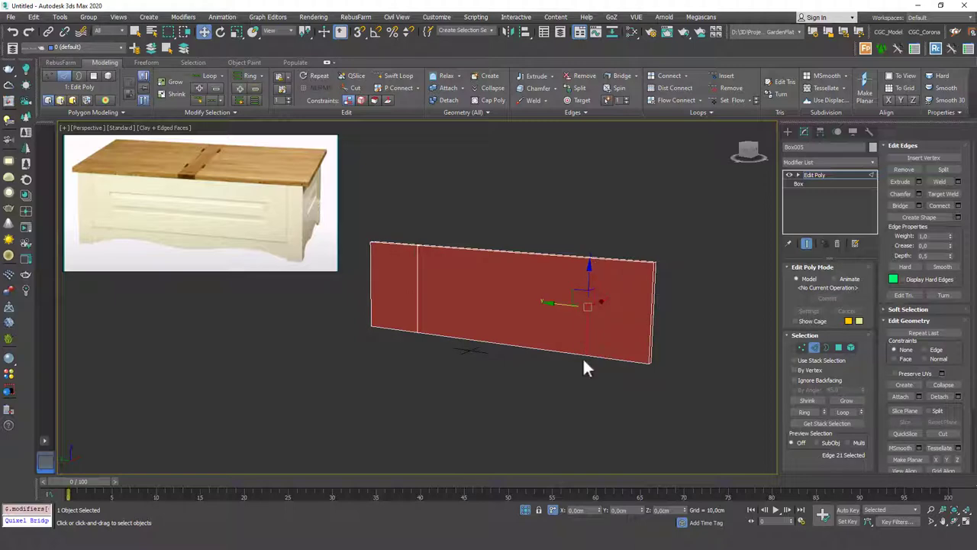
key("alt+r")
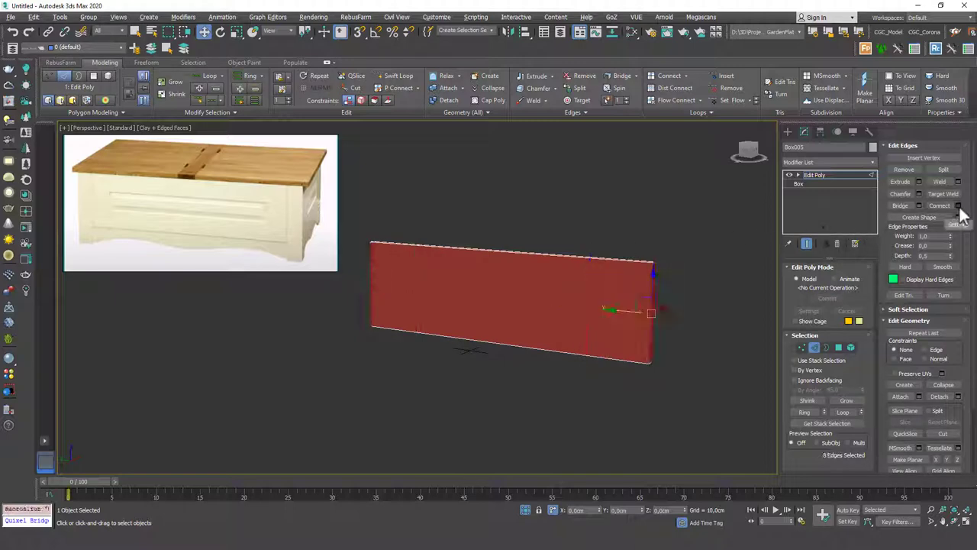
left_click(958, 205)
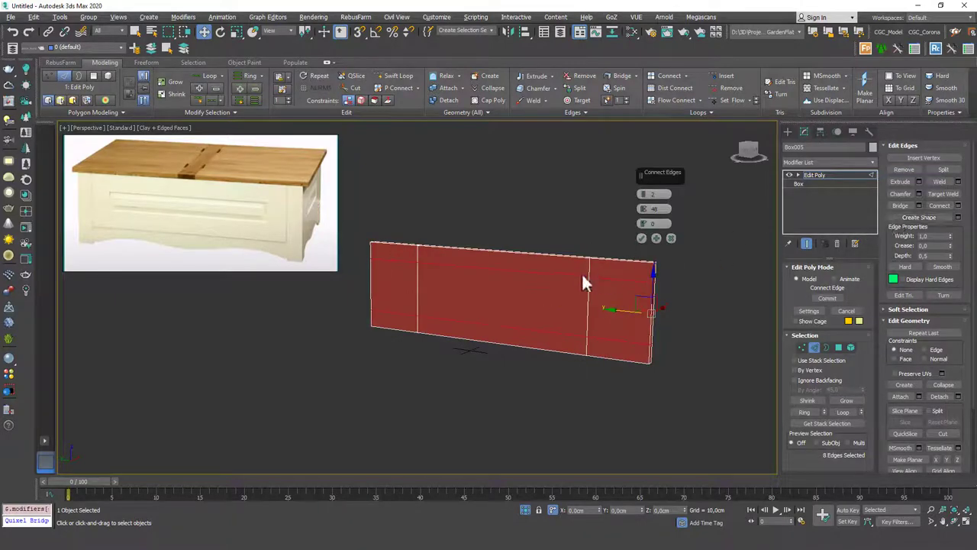
right_click(642, 211)
left_click_drag(643, 212, 641, 243)
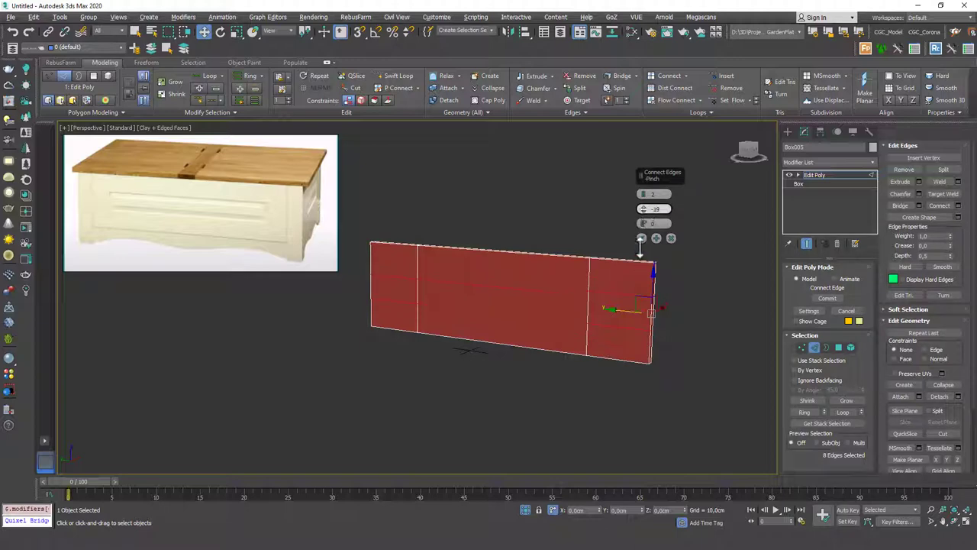
left_click(642, 237)
- Scale the vertices of the two inner vertical loops to about 118% along Y, moving the loops closer to the panel's ends
key("4")
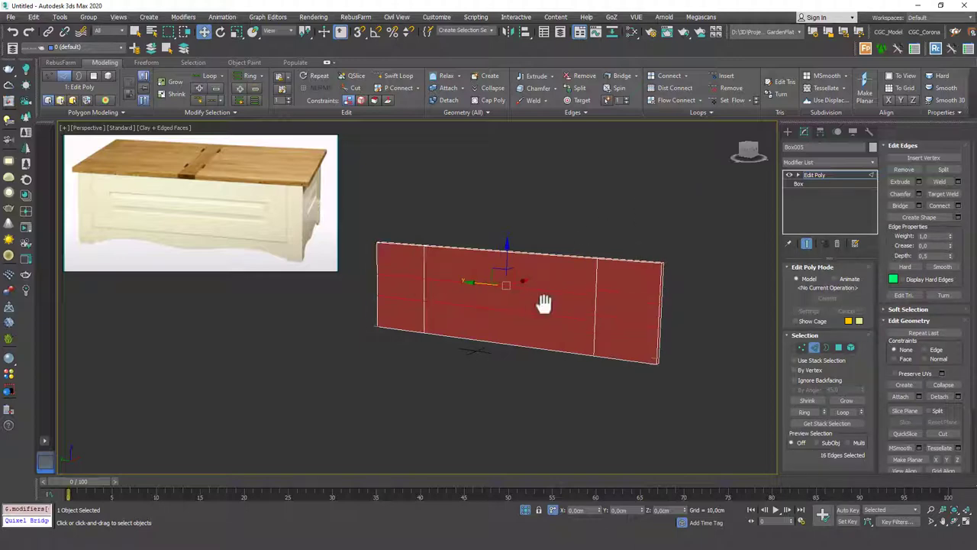
left_click(539, 305)
middle_click_drag(538, 307, 619, 331, "alt")
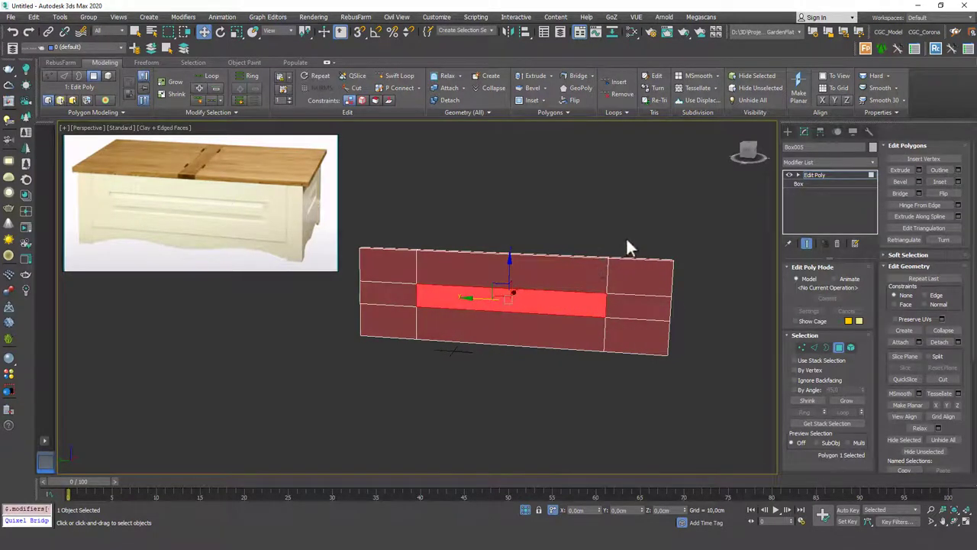
key("1")
left_click_drag(409, 365, 572, 208)
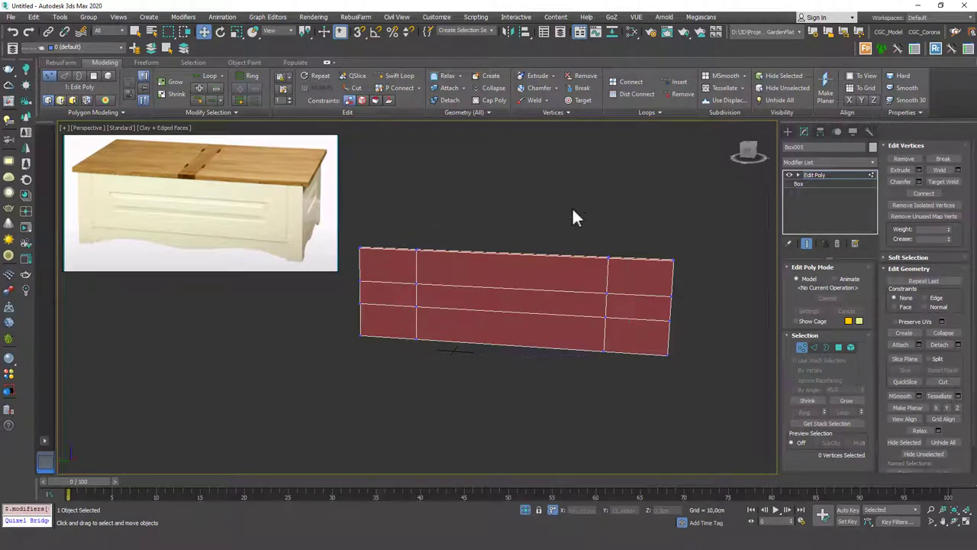
left_click_drag(416, 373, 402, 376)
middle_click_drag(531, 315, 528, 312, "alt")
key("r")
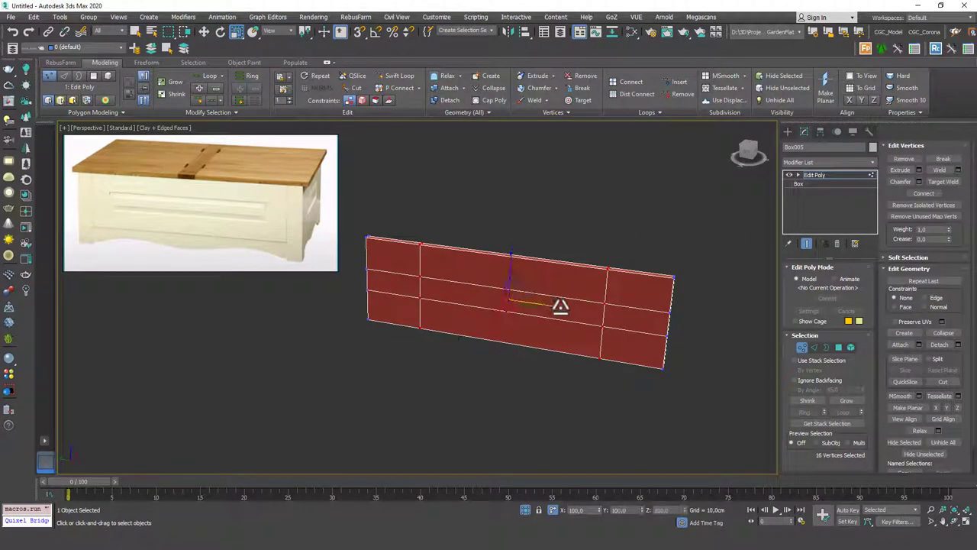
left_click_drag(561, 306, 565, 308)
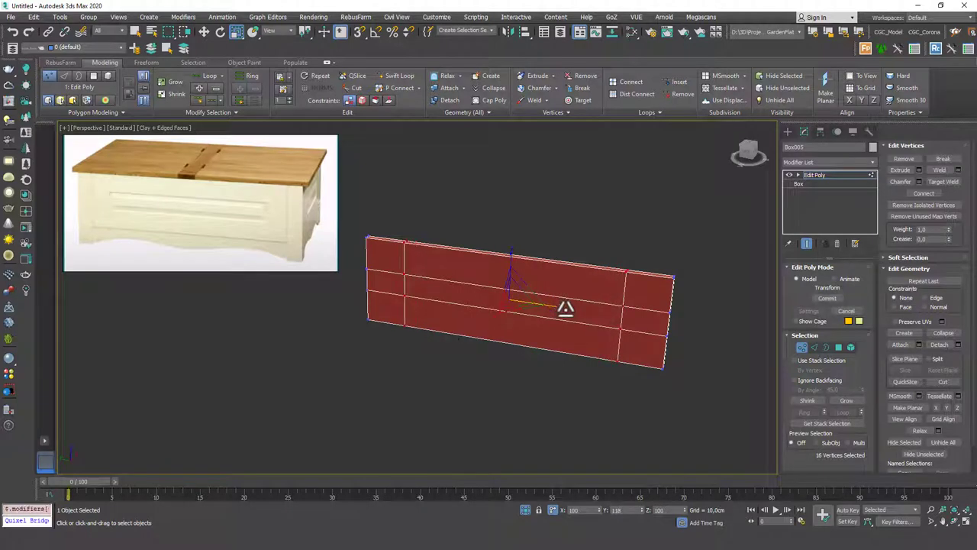
left_click_drag(565, 309, 566, 309)
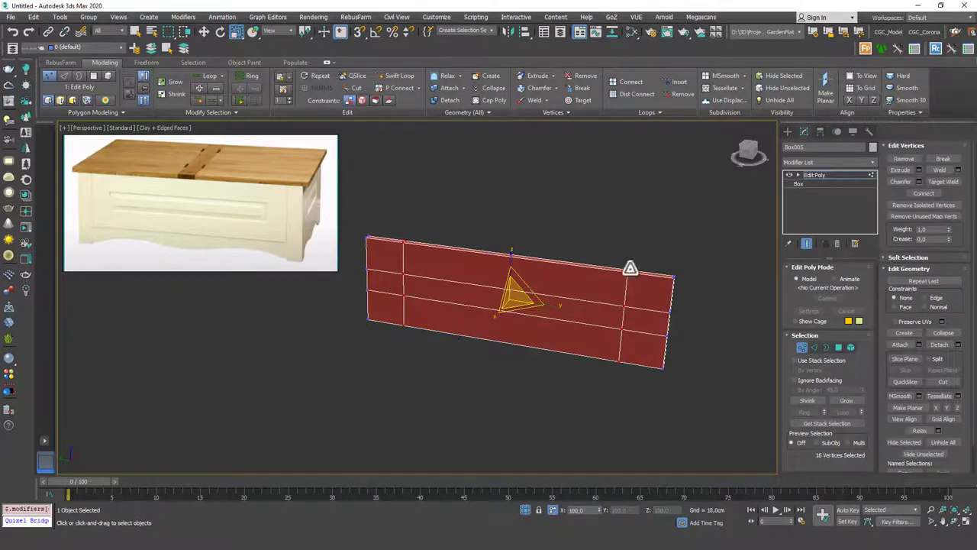
- Extrude the panel's long central front polygon by -1 cm to form a recess
left_click(815, 176)
left_click(577, 229)
left_click(493, 292)
key("4")
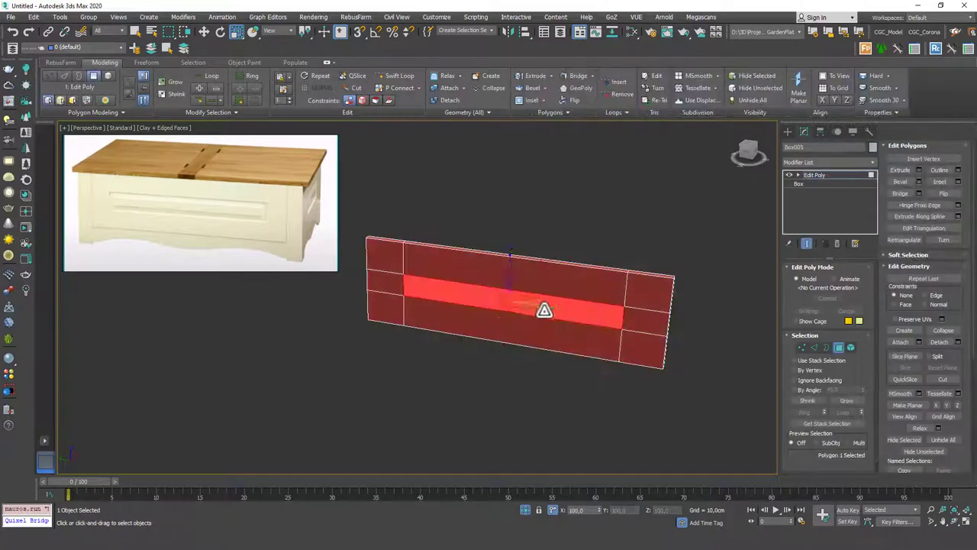
scroll(553, 299, "up", 3)
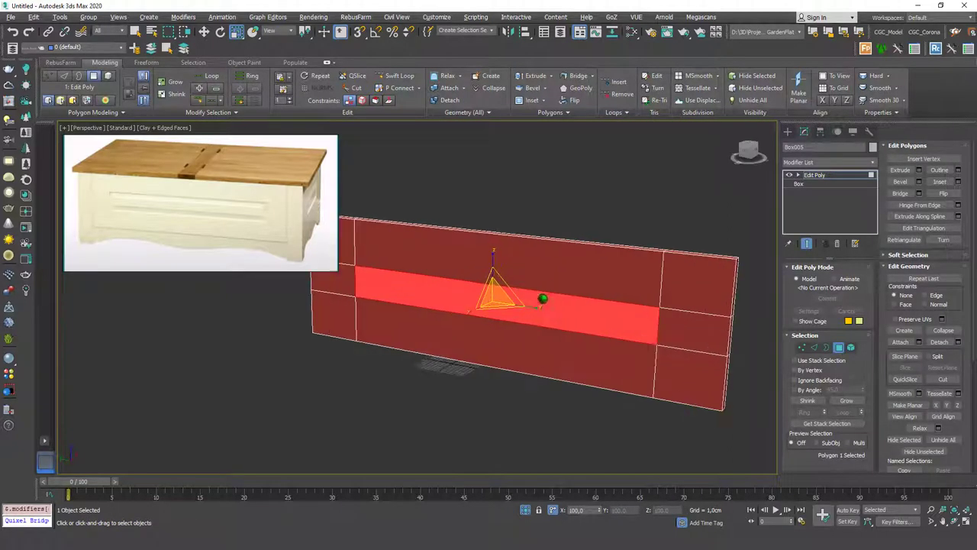
left_click(918, 169)
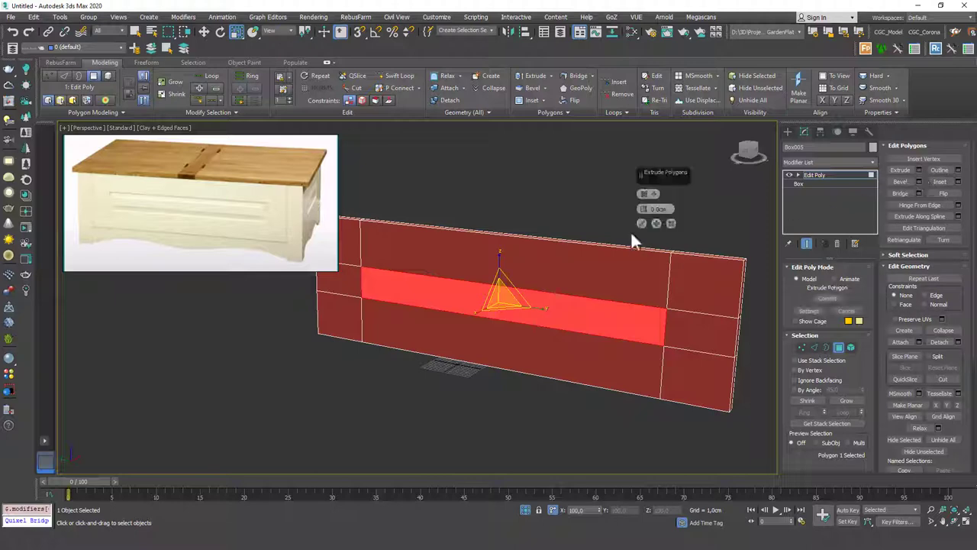
left_click_drag(645, 209, 604, 410)
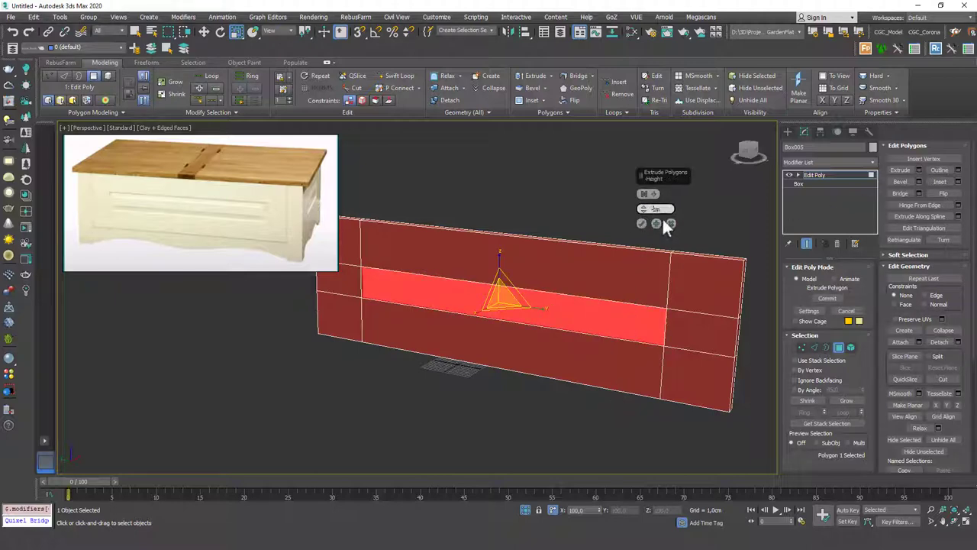
key("Return")
middle_click_drag(549, 293, 557, 299)
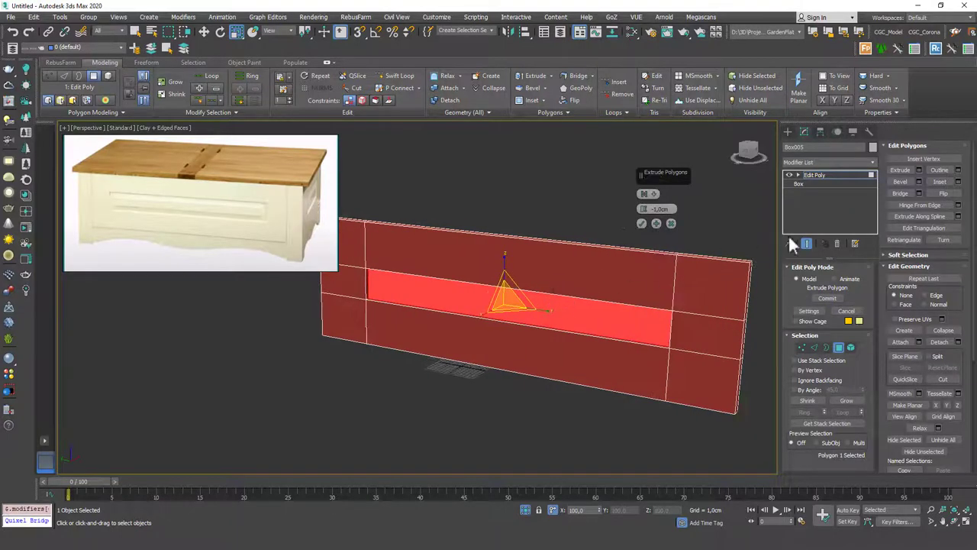
left_click(643, 225)
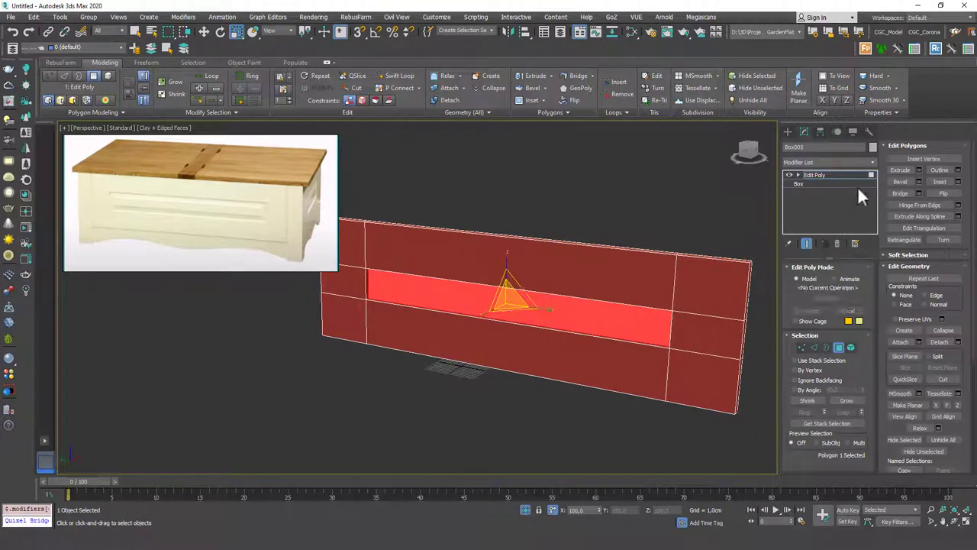
- Start a bevel on the recessed polygon with a height of about 0.425 cm and an outline of about -0.962 cm
left_click(918, 181)
middle_click_drag(741, 236, 643, 222, "alt")
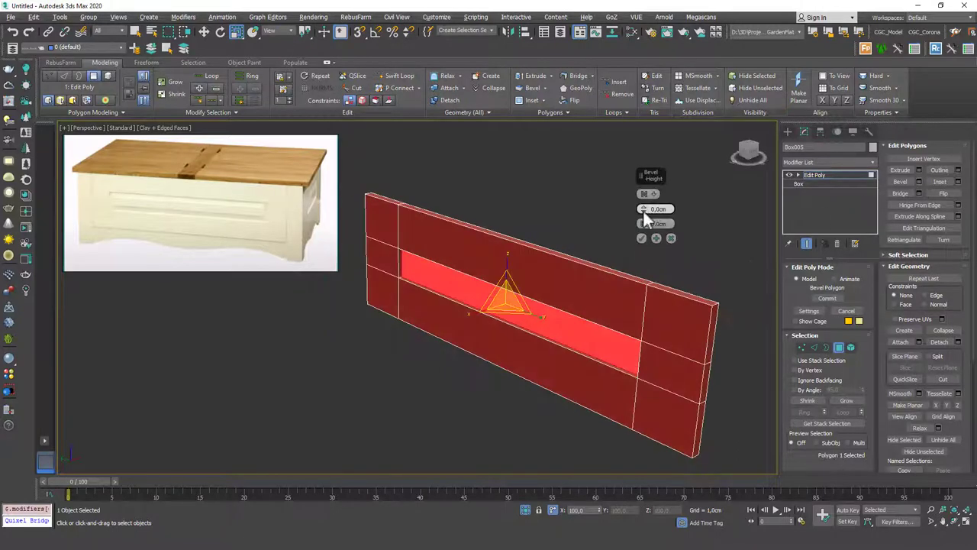
left_click_drag(645, 208, 652, 80)
left_click_drag(642, 185, 644, 150)
mouse_move(643, 223)
left_mouse_down()
mouse_move(648, 152)
mouse_move(646, 223)
left_mouse_up()
left_click_drag(648, 157, 649, 123)
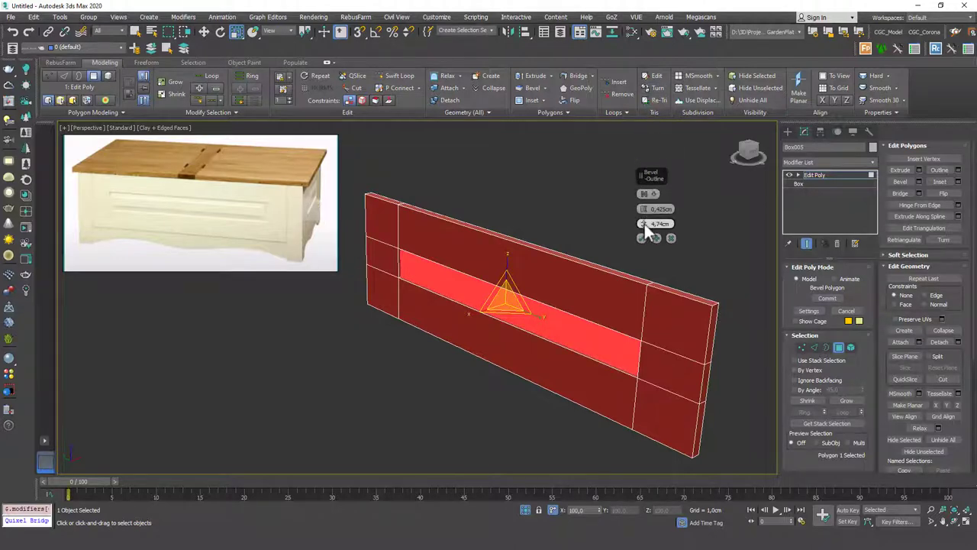
left_click_drag(642, 226, 643, 270)
middle_click_drag(493, 247, 369, 296, "alt")
scroll(432, 283, "up", 6)
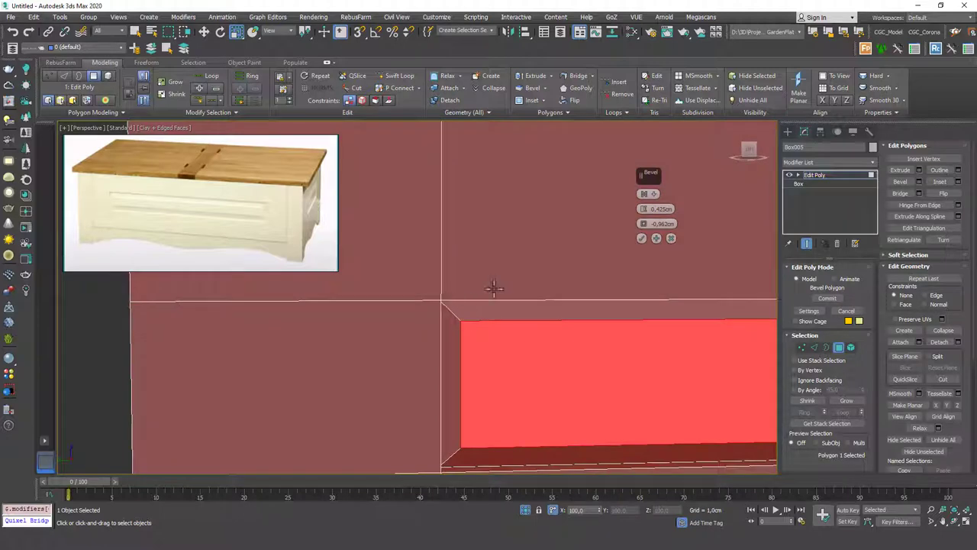
- Set the bevel's height to 1 cm and outline to -1.5 cm, apply it and continue with another bevel
left_click_drag(646, 210, 645, 204)
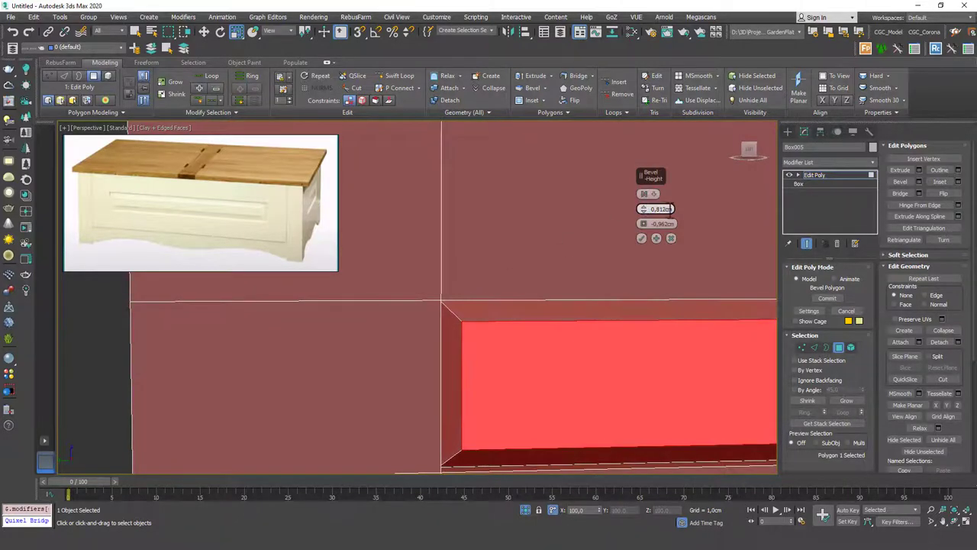
double_click(667, 210)
type("1")
key("Return")
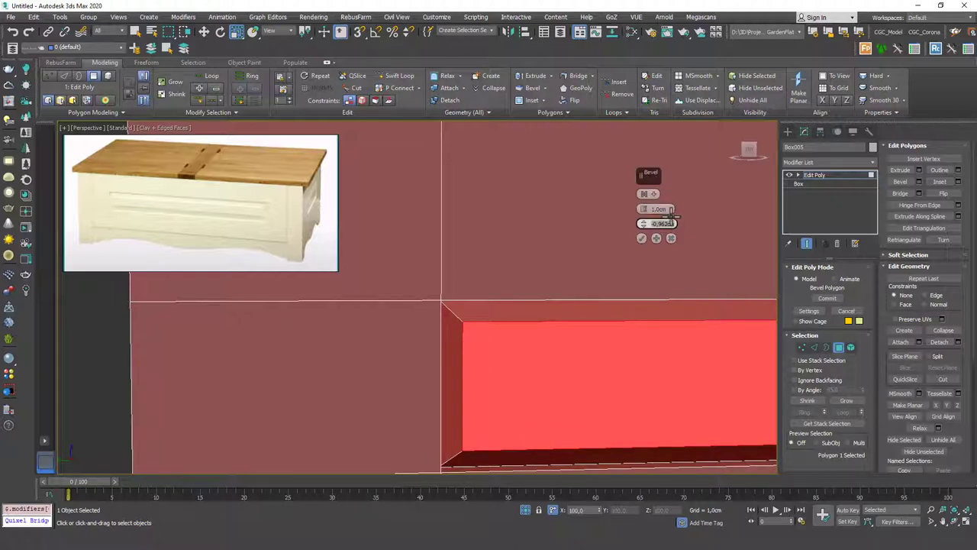
double_click(661, 222)
type("-1,5")
key("Return")
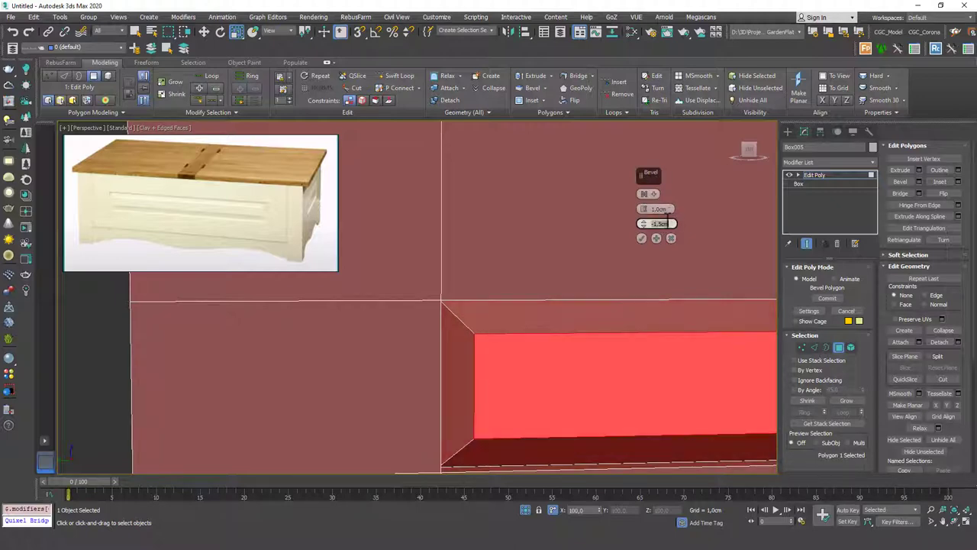
scroll(595, 305, "down", 5)
middle_click_drag(582, 315, 593, 298, "alt")
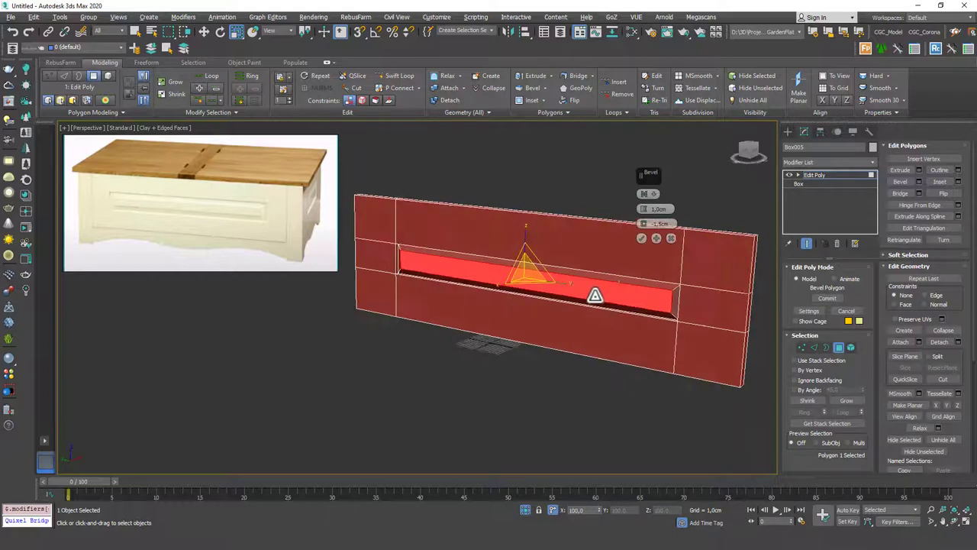
left_click(656, 237)
- Bevel the central polygon again with a height of about 0.413 cm and an outline of 0 cm
middle_click_drag(571, 272, 562, 253, "alt")
scroll(543, 275, "up", 3)
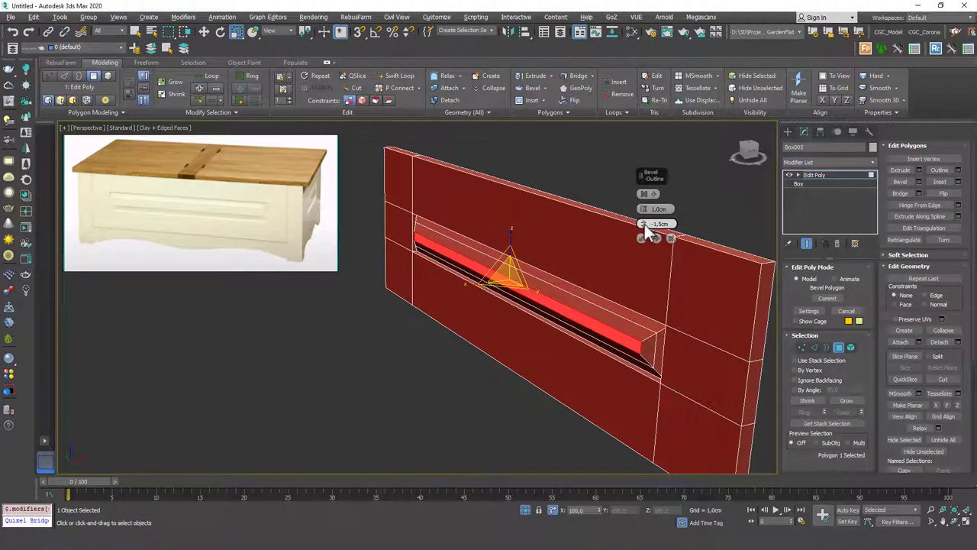
right_click(644, 224)
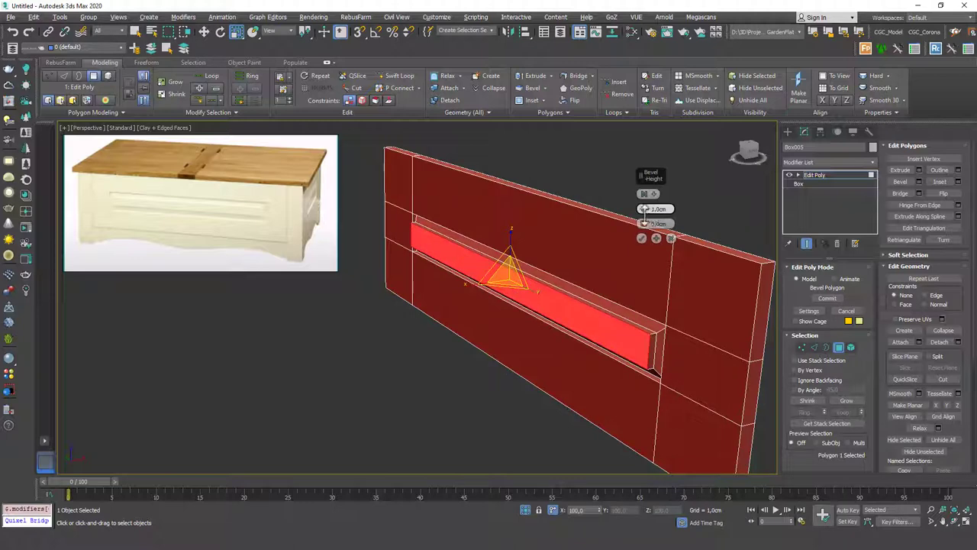
left_click_drag(644, 209, 623, 413)
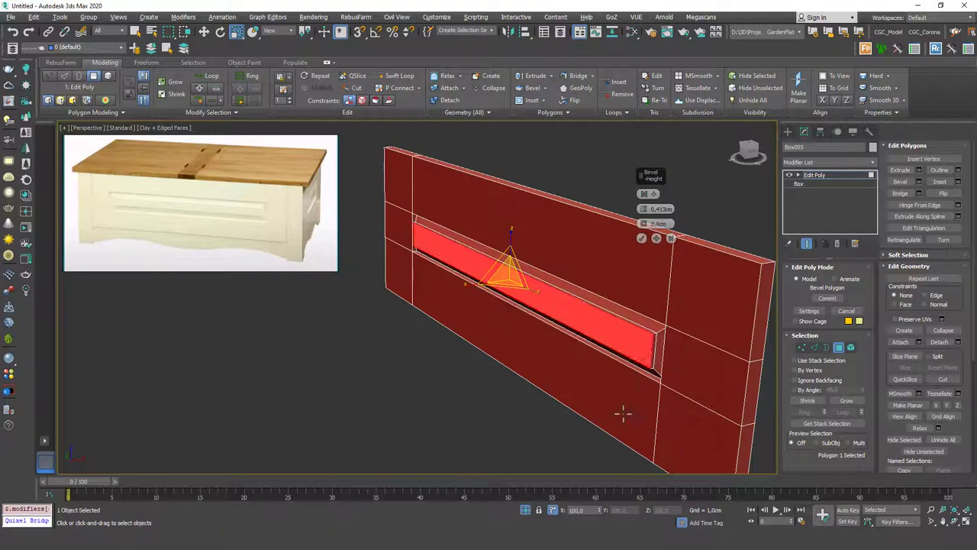
middle_click_drag(612, 297, 641, 295, "alt")
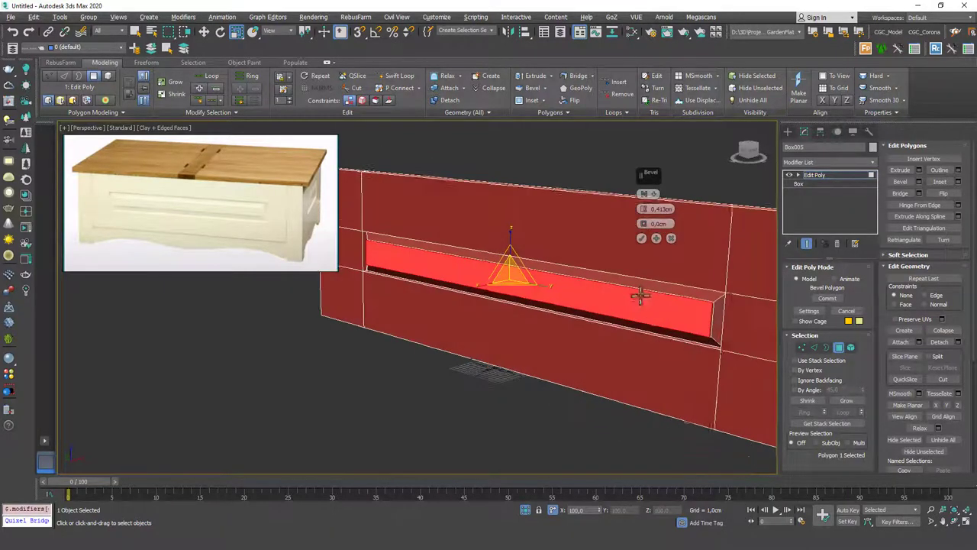
left_click(642, 238)
middle_click_drag(707, 299, 653, 316, "alt")
scroll(564, 303, "down", 3)
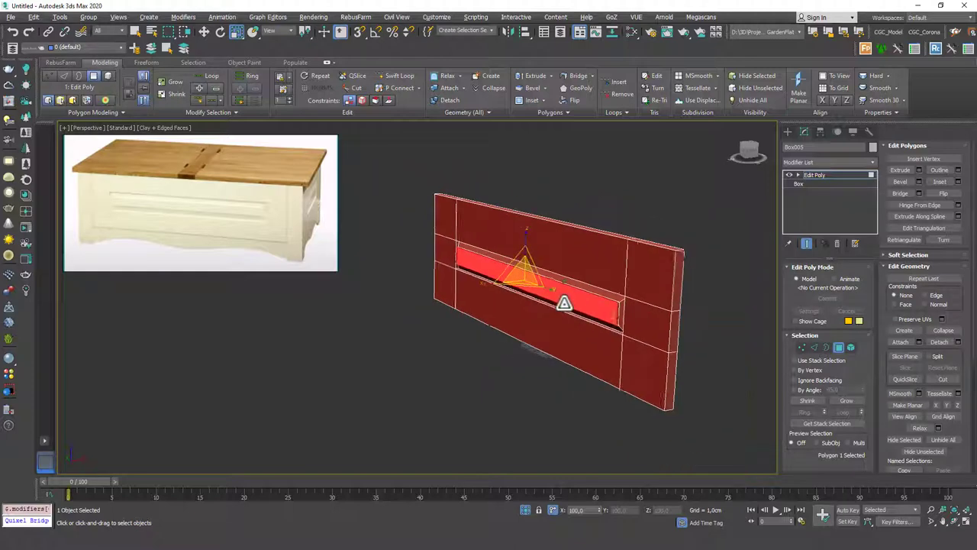
- Exit isolation of the front panel and inspect its recess within the whole chest
middle_click_drag(564, 303, 593, 313, "alt")
left_click(756, 183)
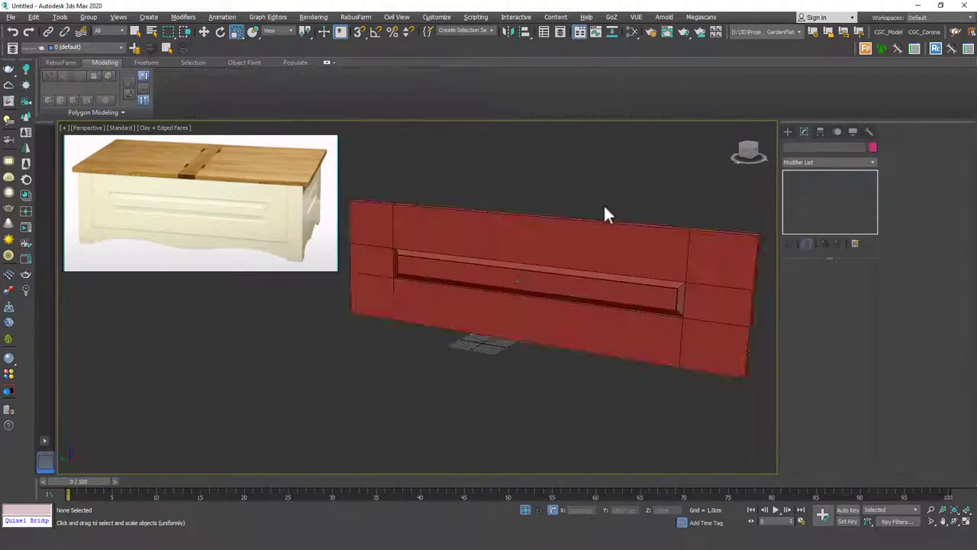
right_click(523, 281)
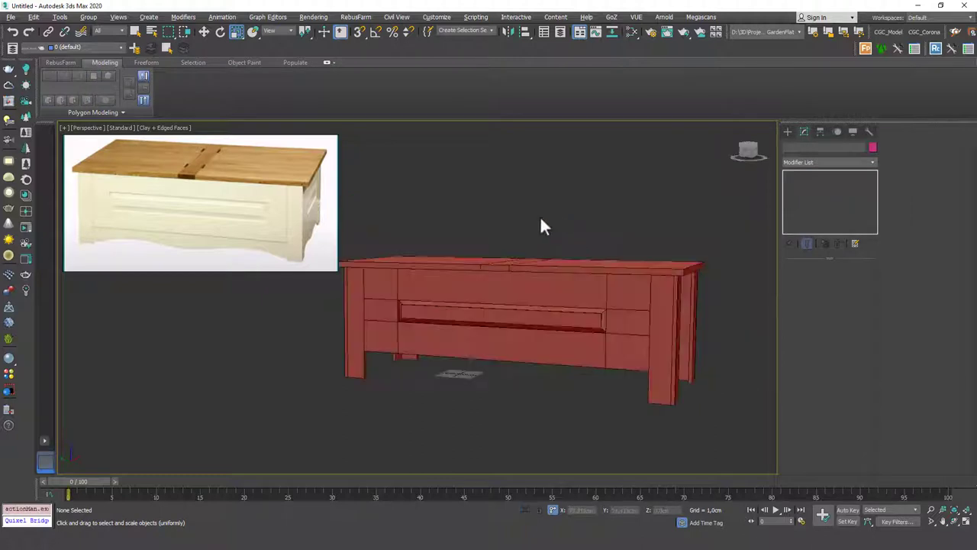
middle_click_drag(541, 222, 516, 293, "alt")
mouse_move(471, 353)
middle_mouse_down("alt")
mouse_move(436, 356)
mouse_move(477, 359)
mouse_move(460, 356)
middle_mouse_up("alt")
key("F4")
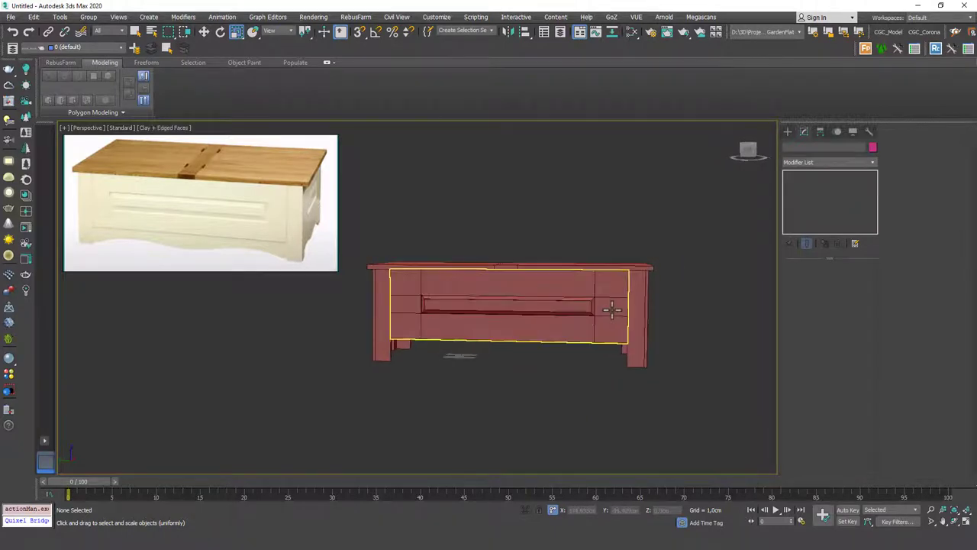
middle_click_drag(613, 310, 541, 323, "alt")
scroll(573, 309, "up", 4)
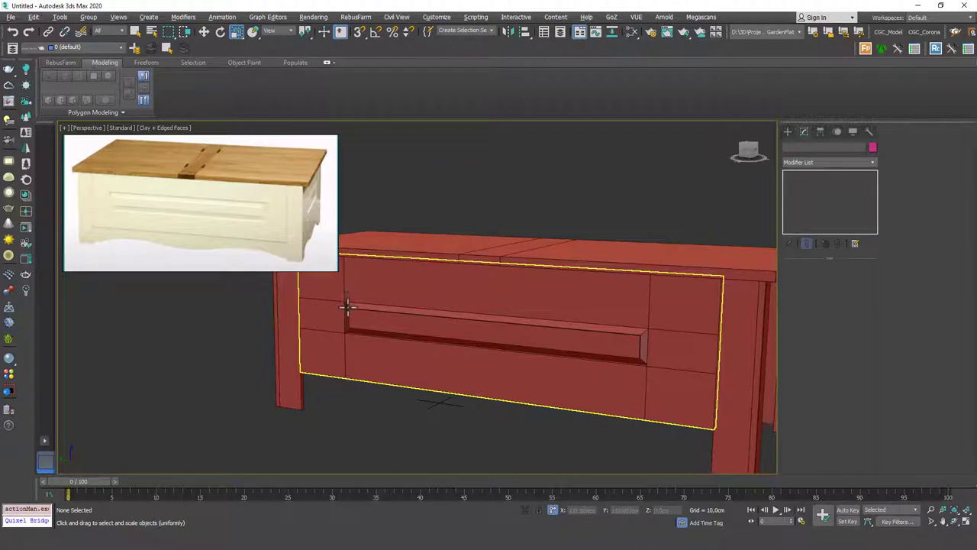
scroll(348, 305, "up", 5)
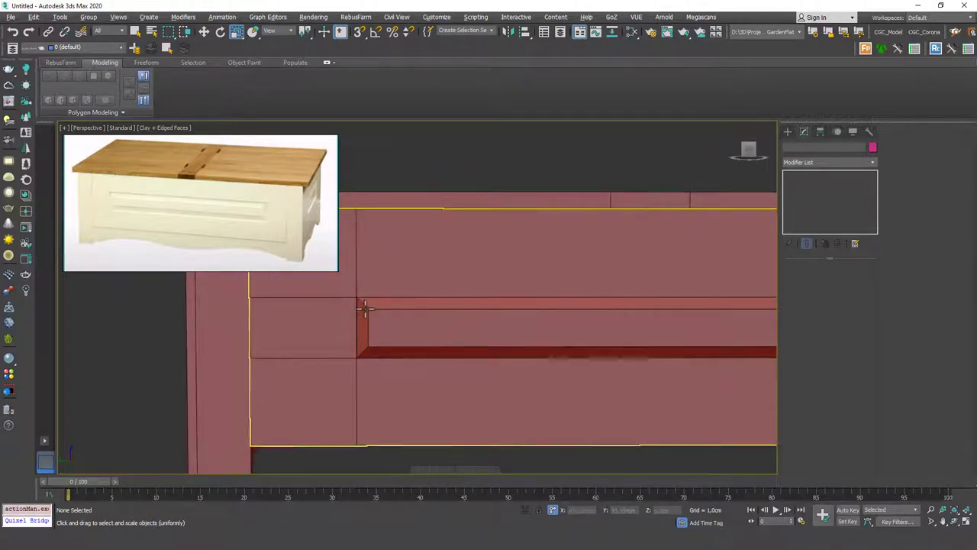
scroll(365, 308, "down", 6)
- Scale the front panel's middle-row vertices vertically in the Left view to make the long recess slightly narrower
left_click(482, 333)
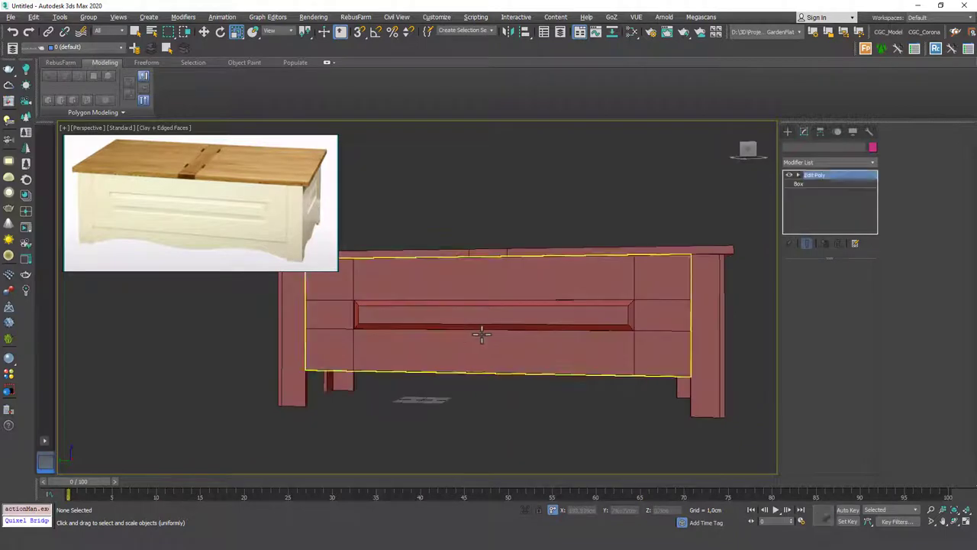
key("1")
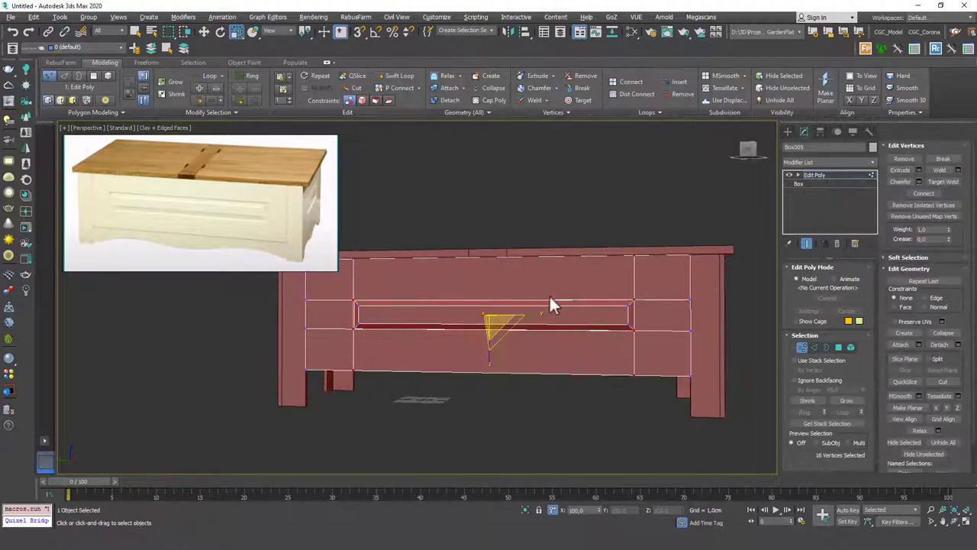
key("f")
key("l")
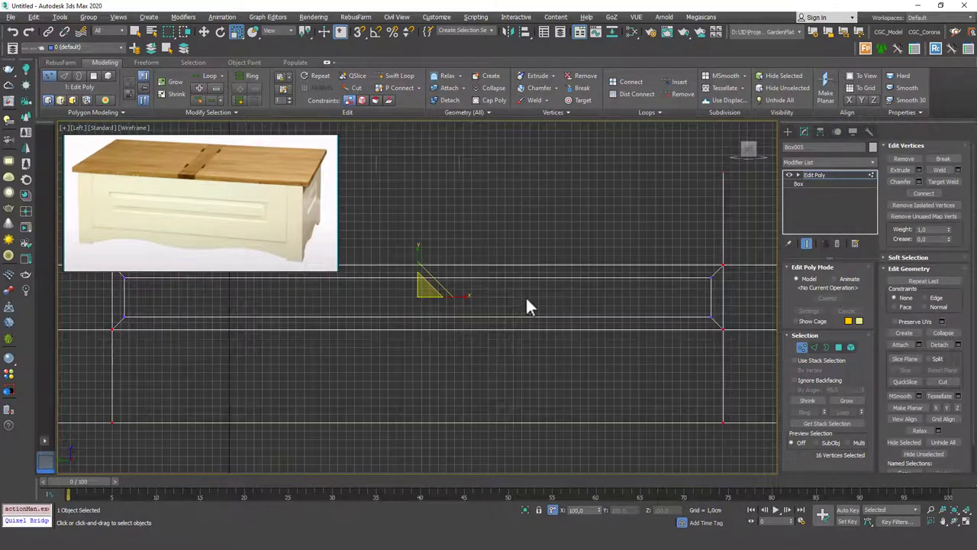
scroll(491, 334, "down", 4)
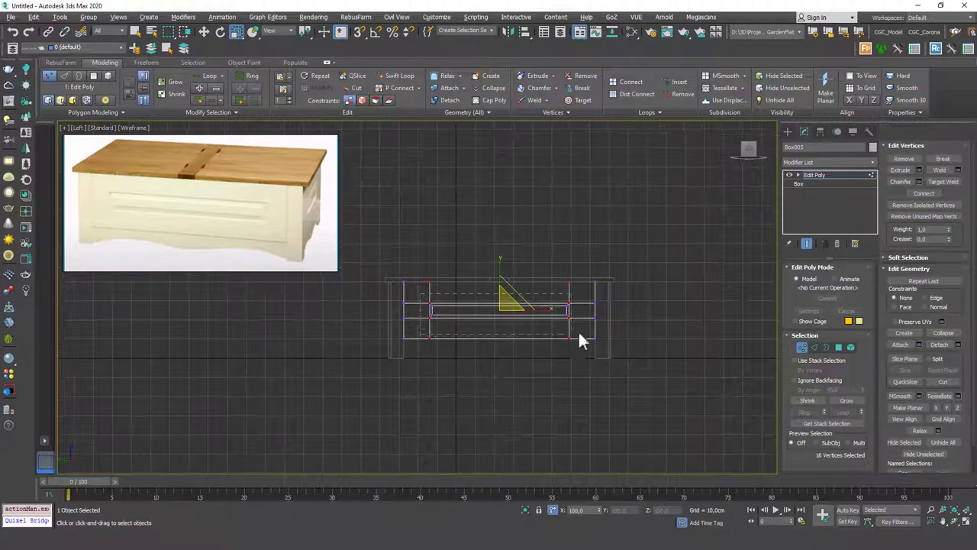
left_click_drag(578, 335, 580, 330)
left_click_drag(380, 299, 381, 294)
scroll(500, 288, "up", 3)
middle_click_drag(465, 303, 480, 294)
scroll(481, 297, "up", 1)
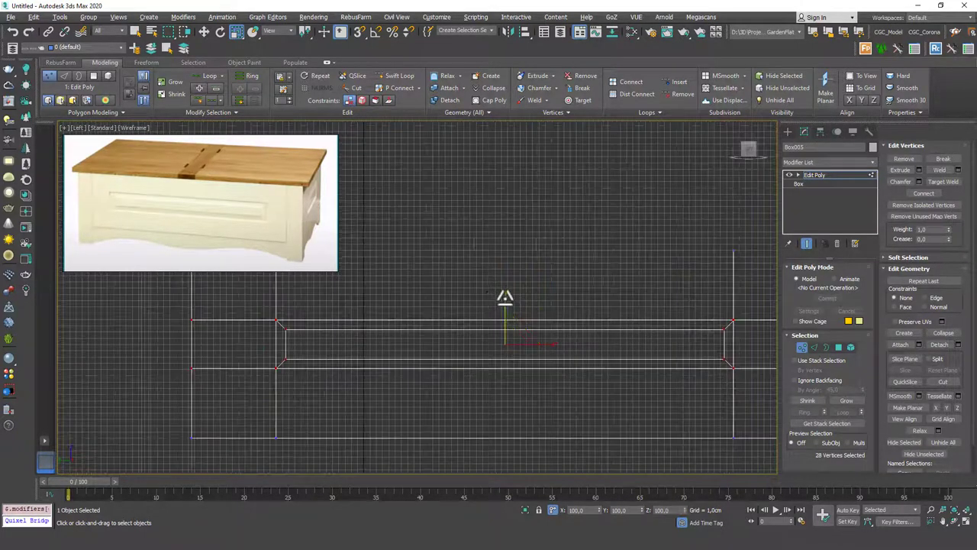
left_click_drag(504, 294, 506, 303)
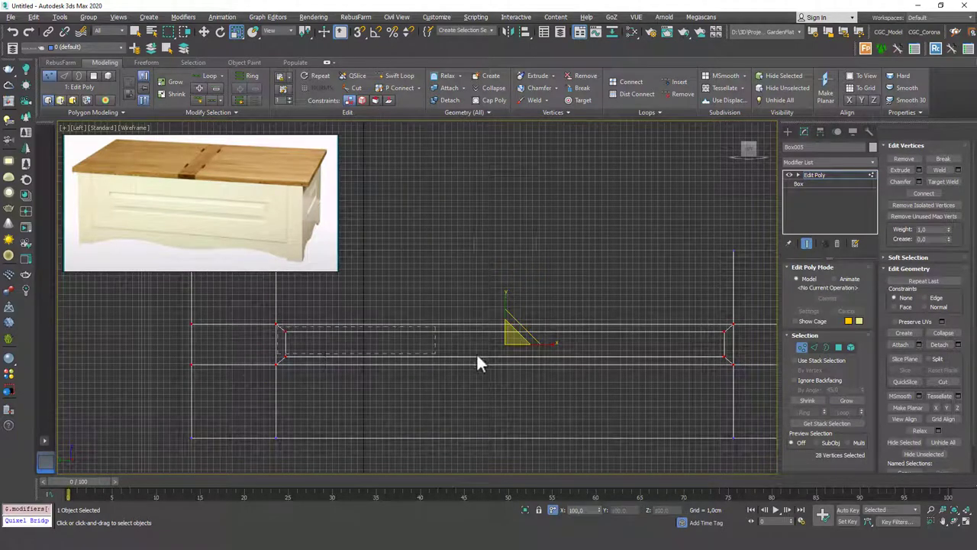
- Scale the recess's eight inner bevel vertices inward, both vertically and slightly horizontally, to widen the bevel slopes
left_click_drag(719, 353, 729, 360)
left_click_drag(505, 298, 505, 302)
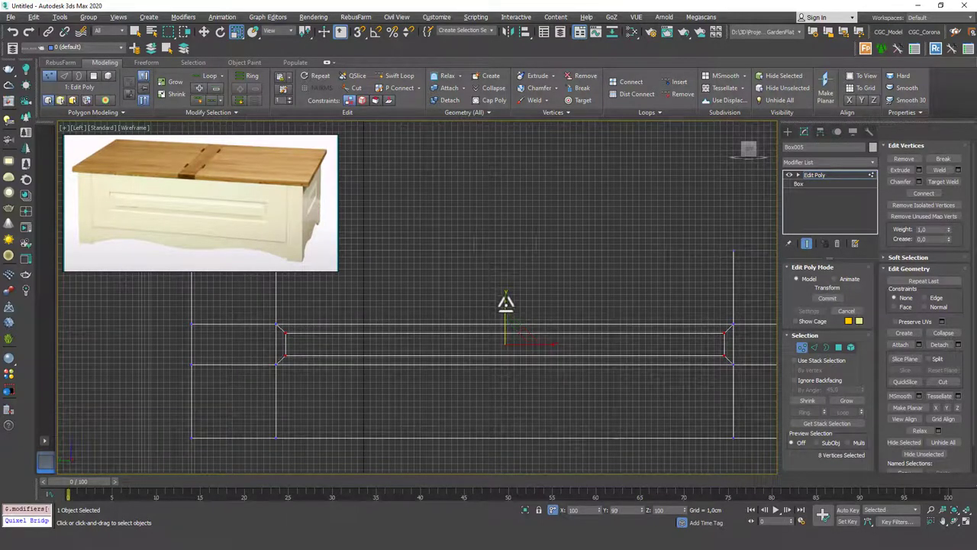
left_click_drag(506, 303, 506, 307)
left_click_drag(554, 343, 552, 344)
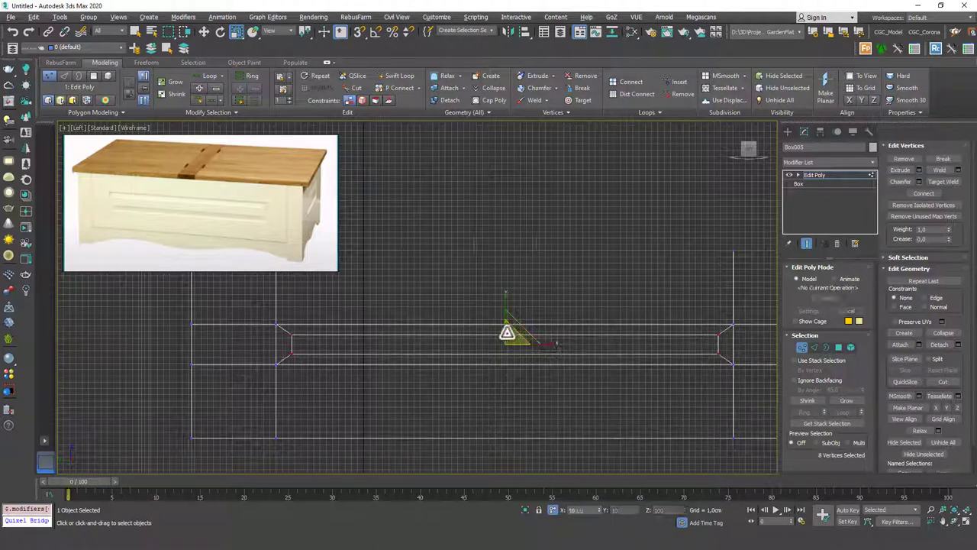
- Leave vertex editing and examine the reshaped recess on the whole chest in shaded view without edges
mouse_move(506, 331)
middle_mouse_down("alt")
mouse_move(475, 313)
mouse_move(574, 312)
mouse_move(490, 323)
middle_mouse_up("alt")
key("F3")
key("F4")
scroll(489, 323, "down", 2)
key("1")
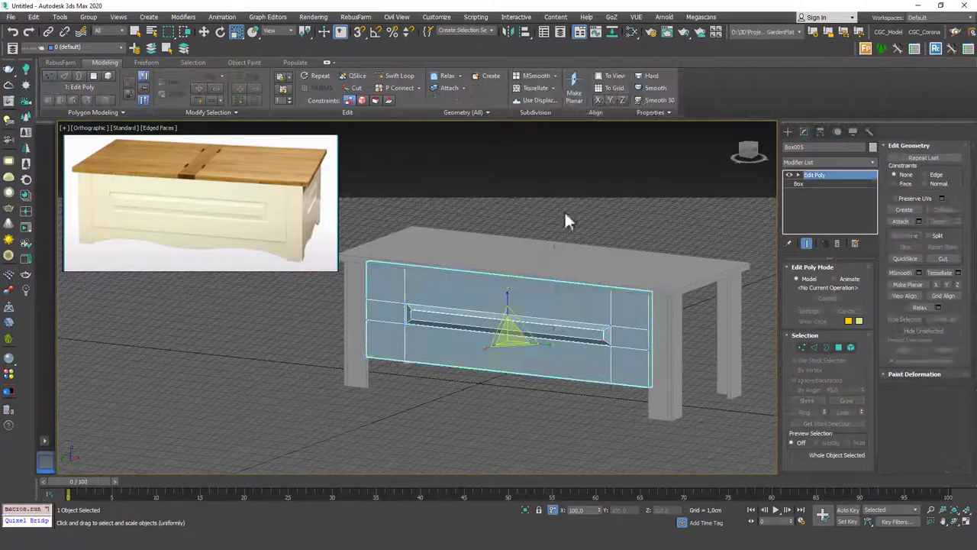
left_click(567, 212)
key("F4")
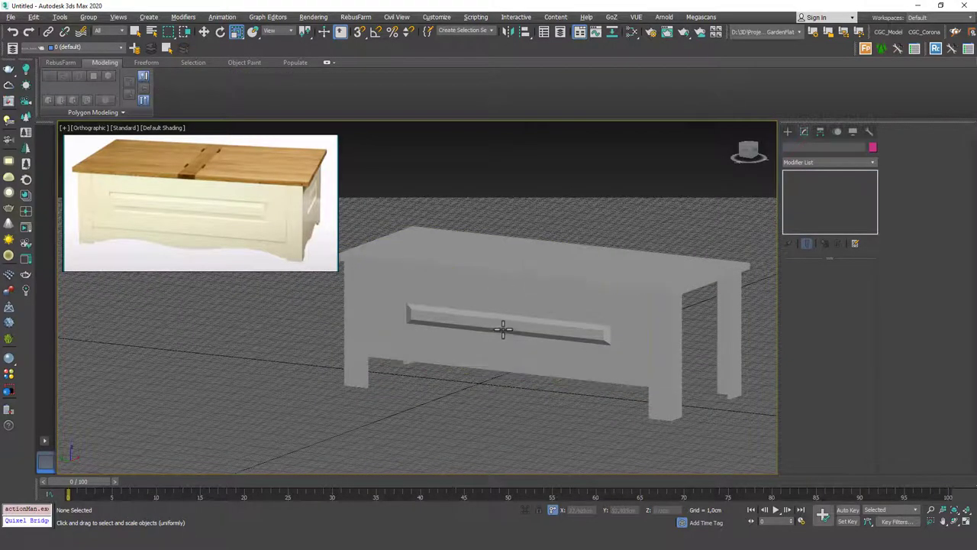
scroll(497, 323, "up", 5)
scroll(625, 300, "down", 5)
- Isolate the front panel and show its recess profile in the Front view as wireframe
left_click(534, 310)
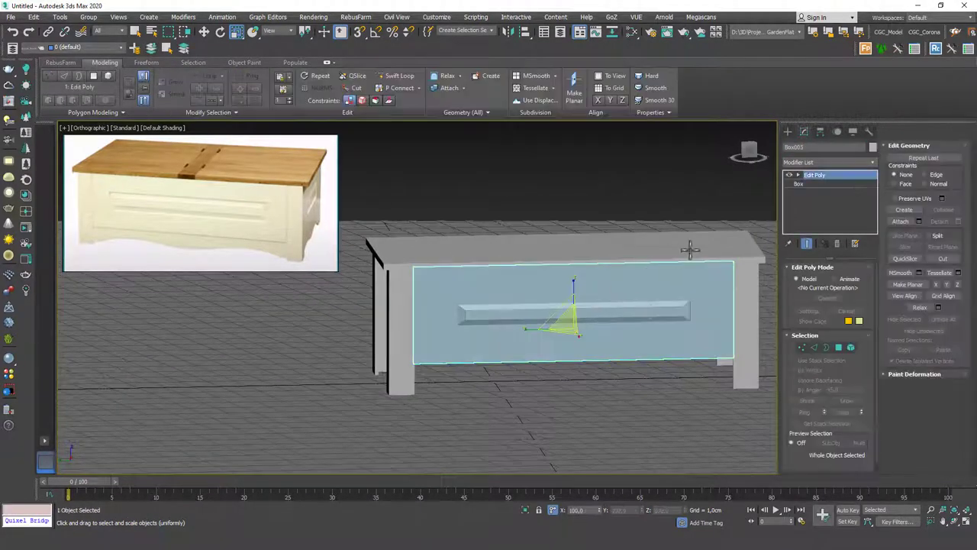
key("alt+q")
middle_click_drag(508, 300, 585, 305, "alt")
scroll(435, 283, "up", 6)
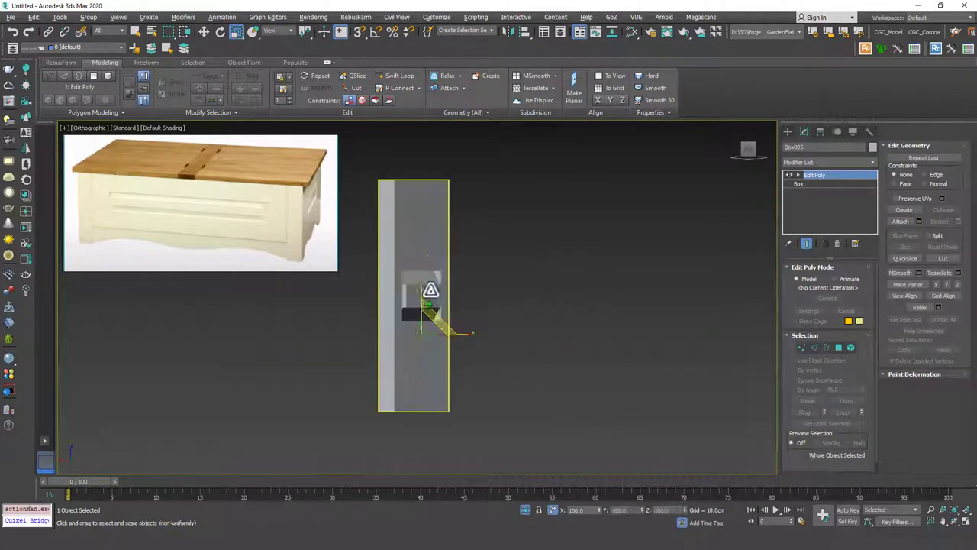
key("f")
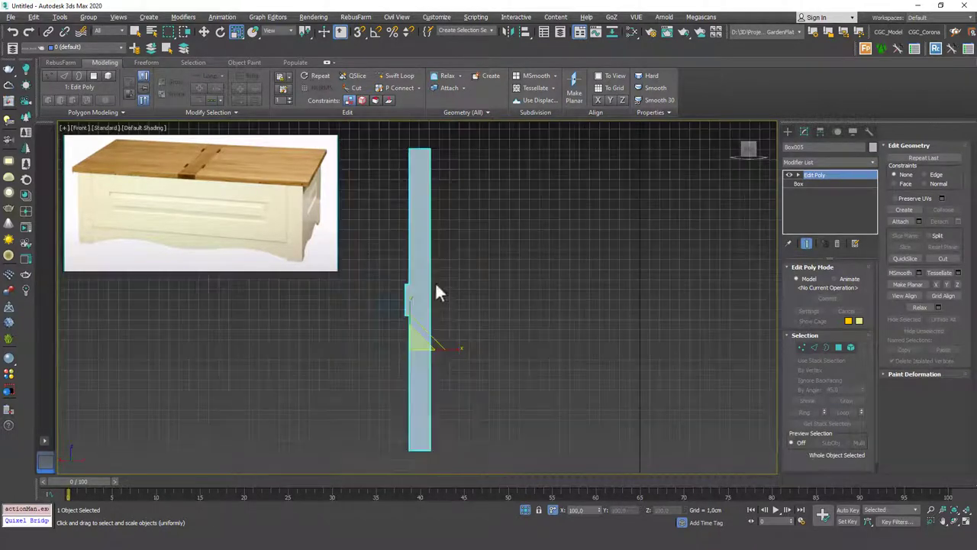
key("F3")
middle_click_drag(413, 270, 445, 251)
scroll(434, 287, "up", 4)
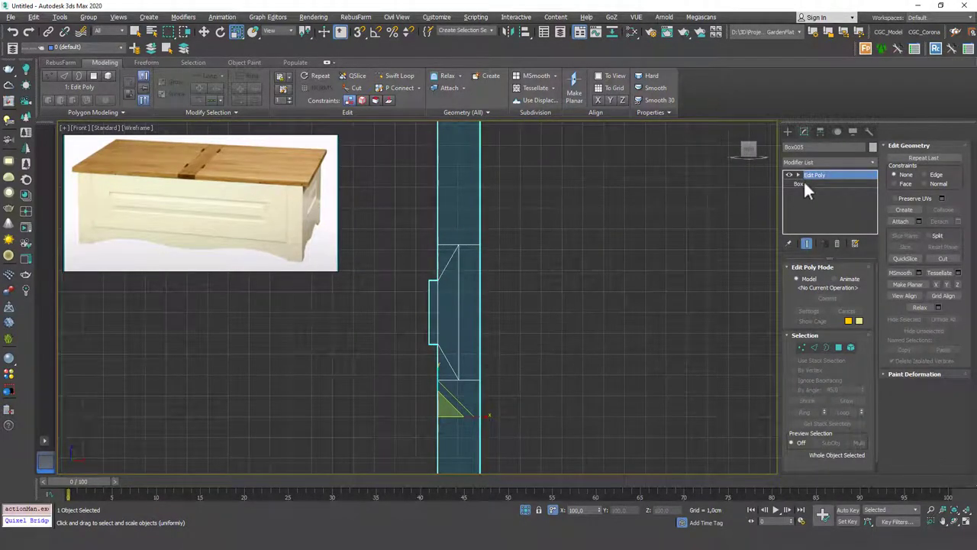
- Move the recess floor's vertices outward for a shallower recess and pull the protruding center's vertices back toward the panel
key("1")
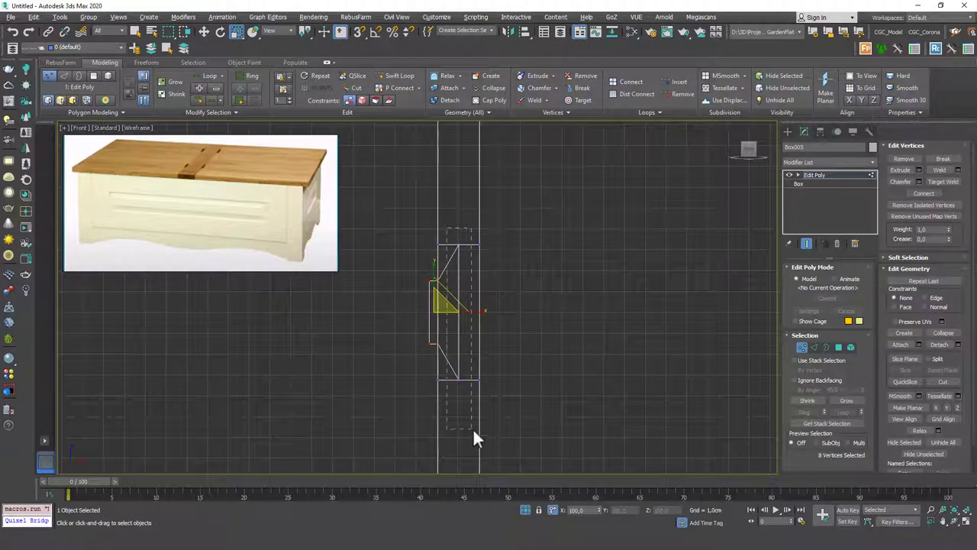
left_click_drag(472, 429, 473, 429)
key("w")
left_click_drag(488, 311, 480, 311)
left_click_drag(442, 362, 446, 349)
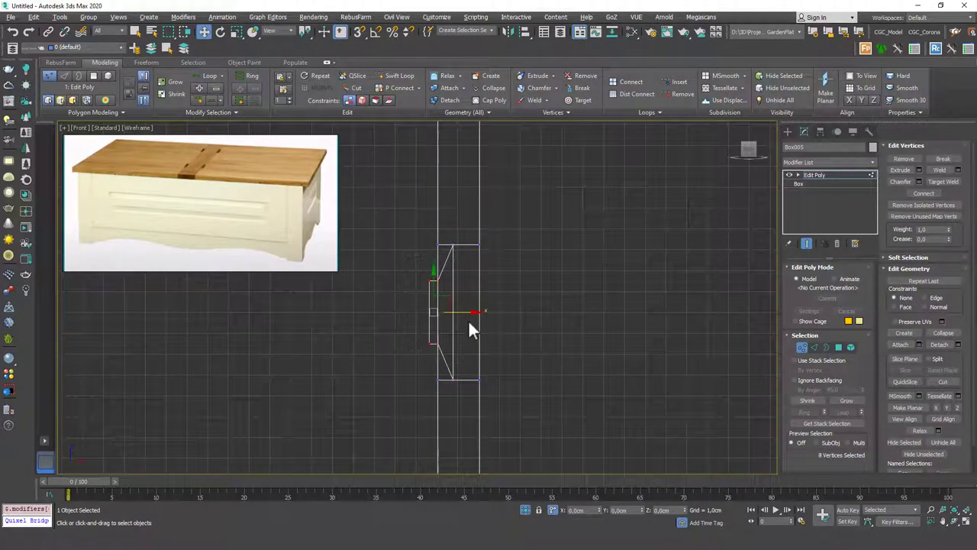
left_click_drag(465, 312, 469, 313)
scroll(406, 317, "up", 5)
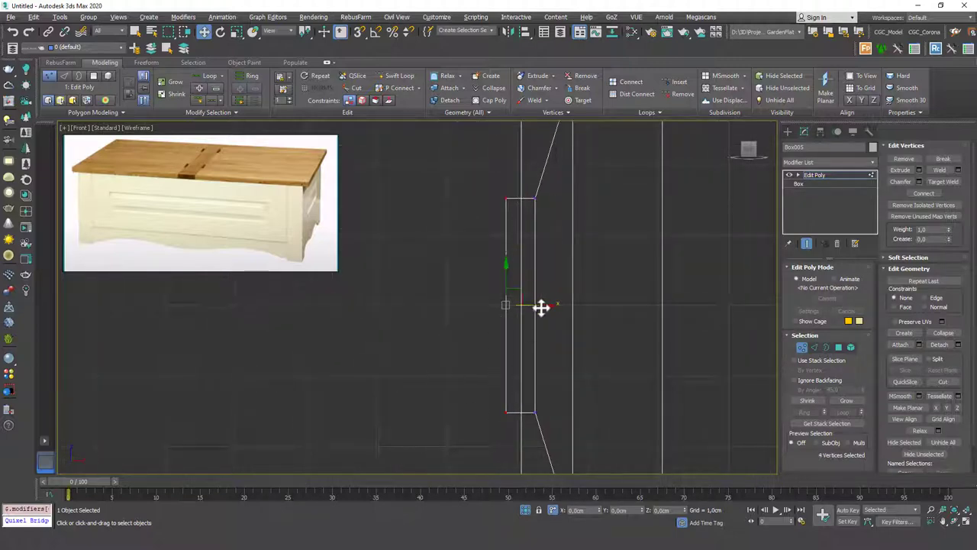
- Return to a shaded 3D view, end the panel's isolation and leave vertex editing
mouse_move(541, 308)
middle_mouse_down("alt")
mouse_move(530, 299)
mouse_move(544, 328)
mouse_move(508, 318)
middle_mouse_up("alt")
key("F3")
right_click(514, 294)
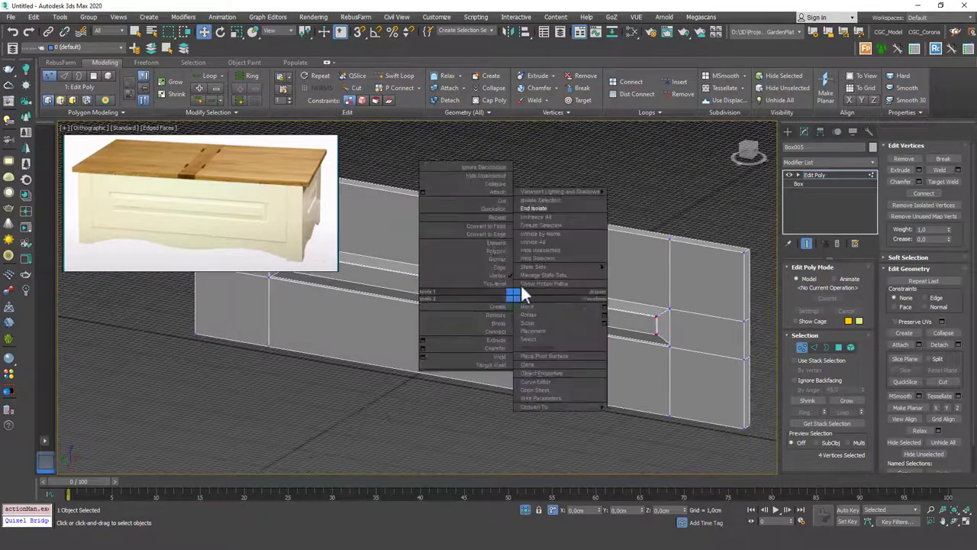
left_click(567, 202)
left_click(814, 175)
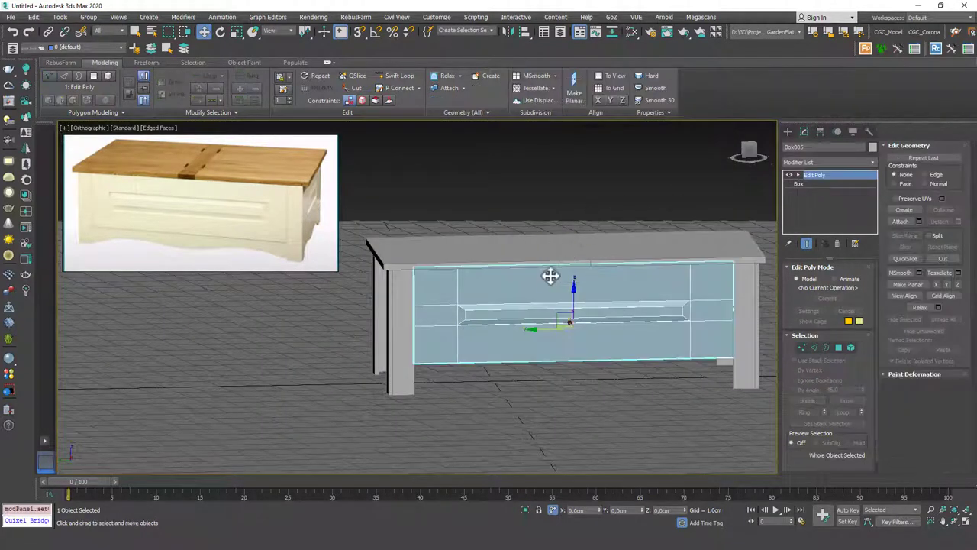
- Deselect the panel and set the Perspective view to Default Shading without edged faces
middle_click_drag(550, 275, 532, 277)
key("F4")
middle_click_drag(628, 287, 552, 292, "alt")
scroll(585, 291, "down", 1)
left_click(682, 235)
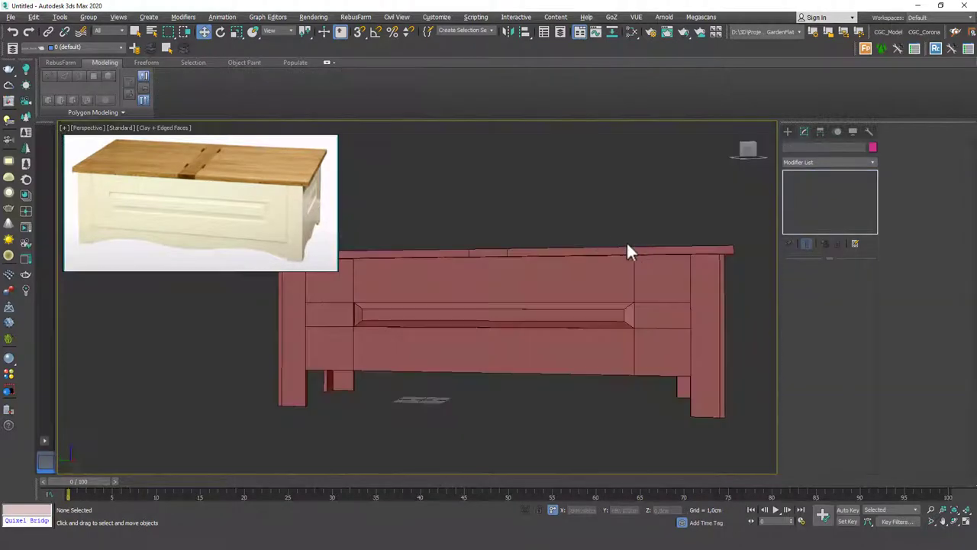
mouse_move(626, 252)
middle_mouse_down("alt")
mouse_move(606, 267)
mouse_move(654, 255)
mouse_move(611, 258)
middle_mouse_up("alt")
key("F4")
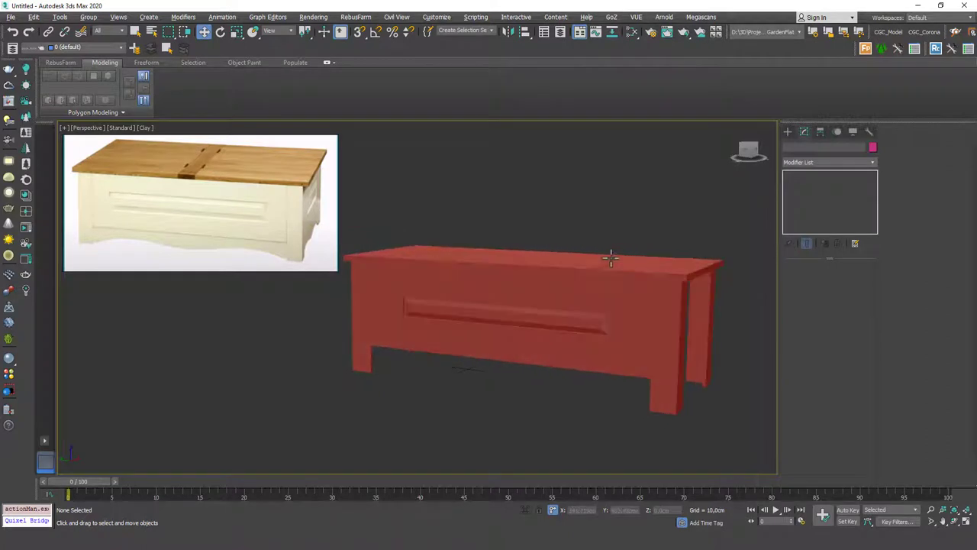
left_click(145, 128)
left_click(206, 137)
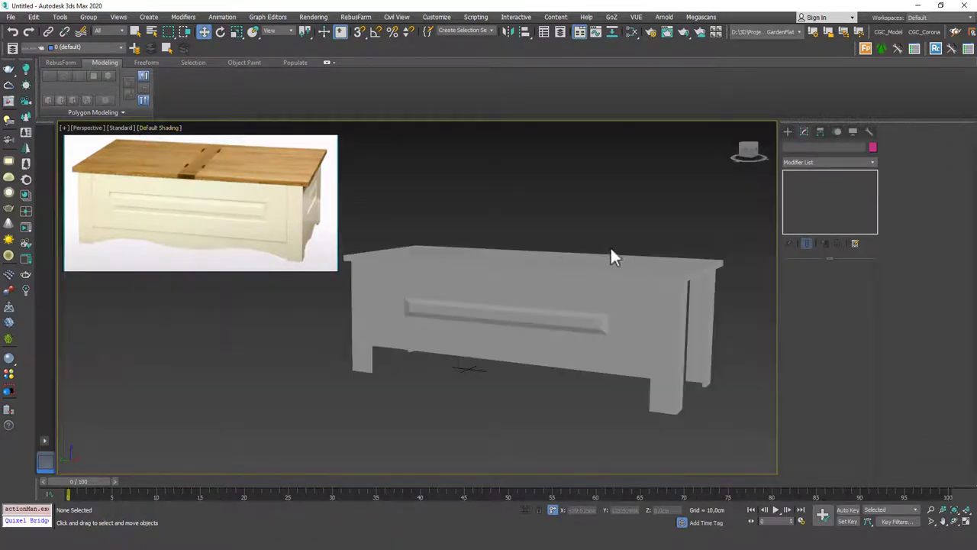
- Copy the Chamfer modifier from the corner posts, paste it above the front panel's Edit Poly and inspect the chamfered edges
middle_click_drag(610, 249, 591, 262, "alt")
left_click(653, 313)
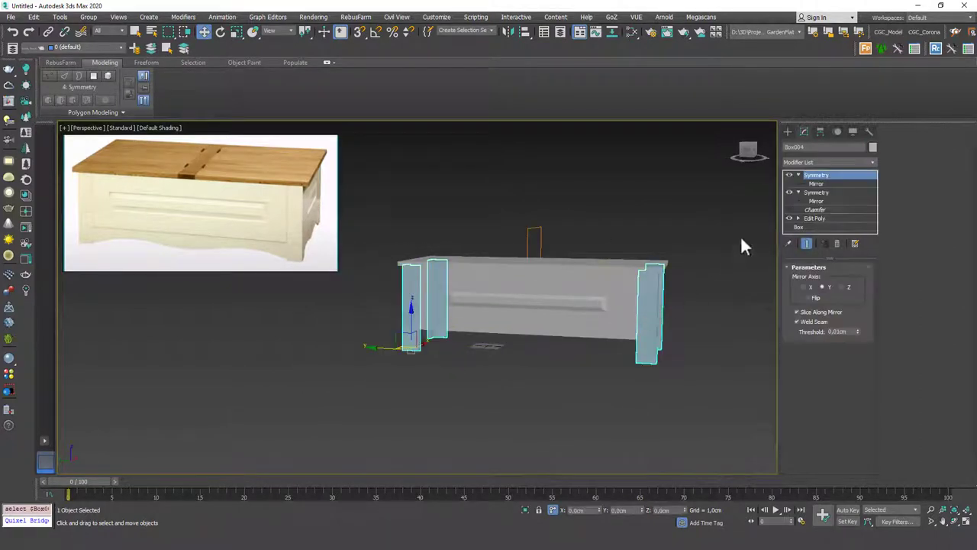
right_click(824, 210)
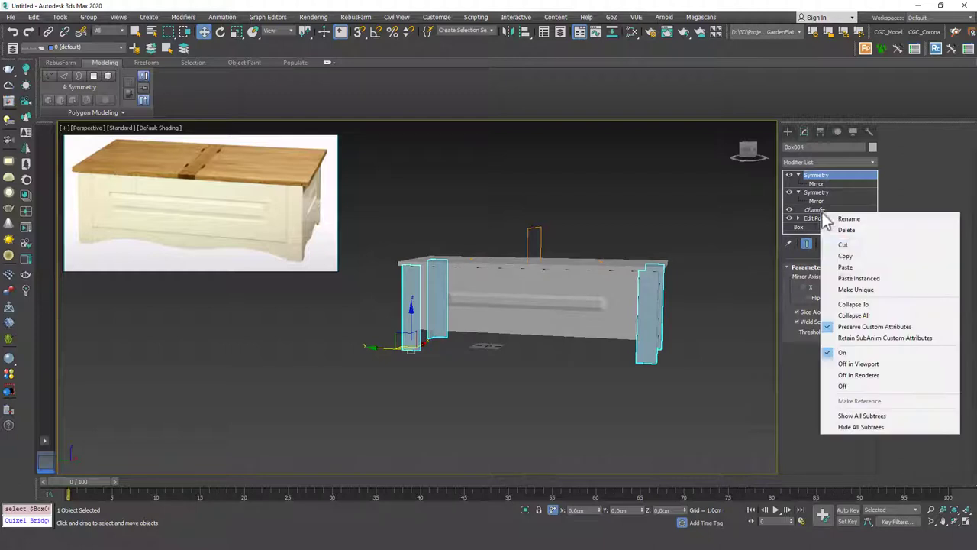
left_click(849, 253)
left_click(538, 312)
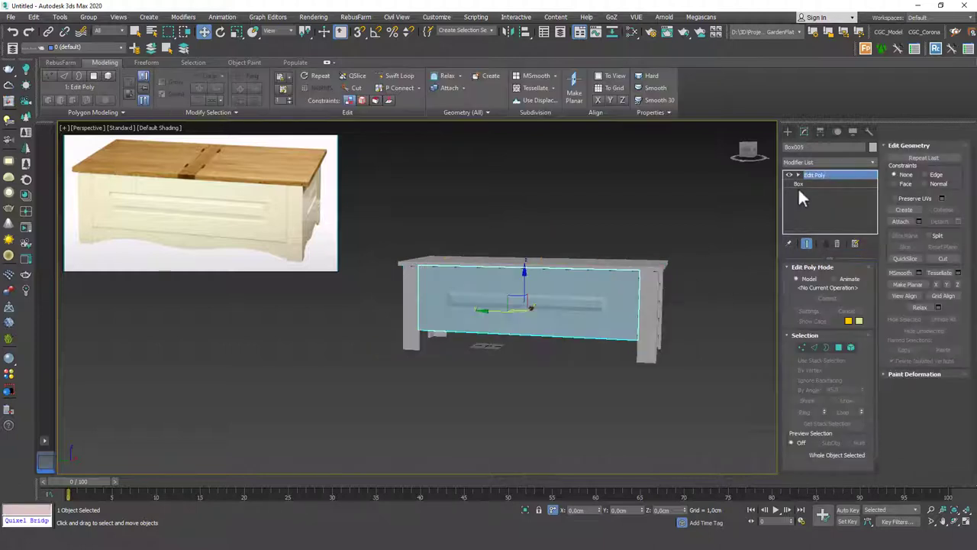
right_click(816, 173)
left_click(840, 240)
left_click(724, 263)
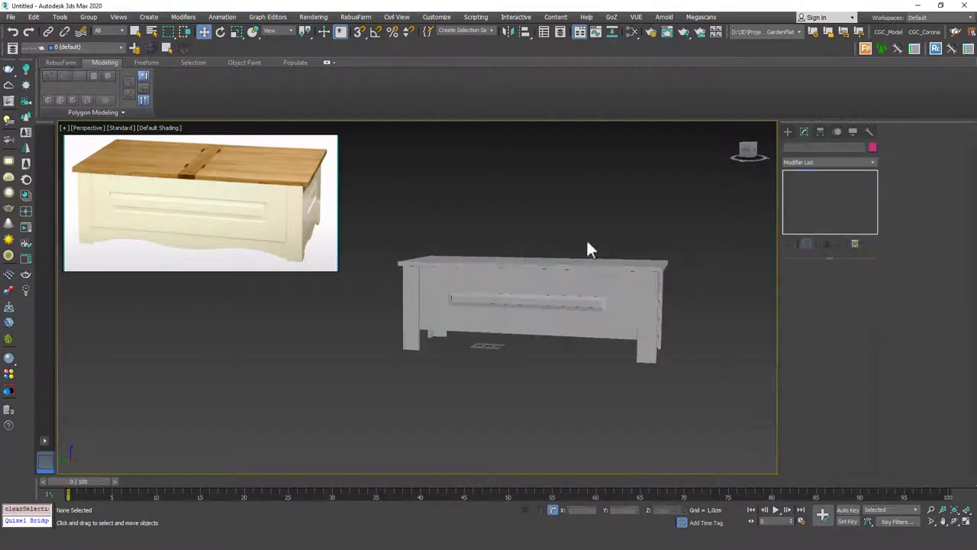
scroll(570, 265, "up", 4)
middle_click_drag(570, 266, 561, 301, "alt")
scroll(568, 301, "down", 1)
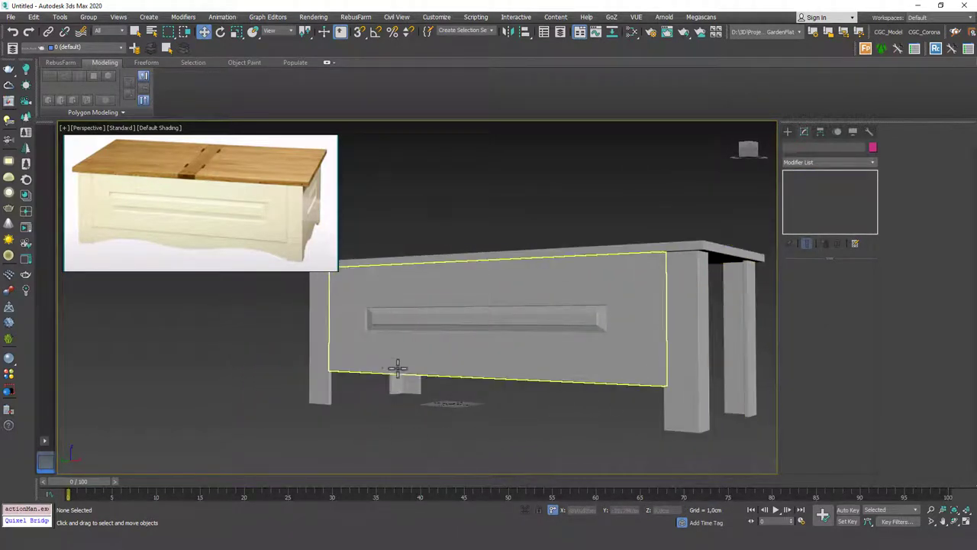
middle_click_drag(458, 305, 558, 292, "alt")
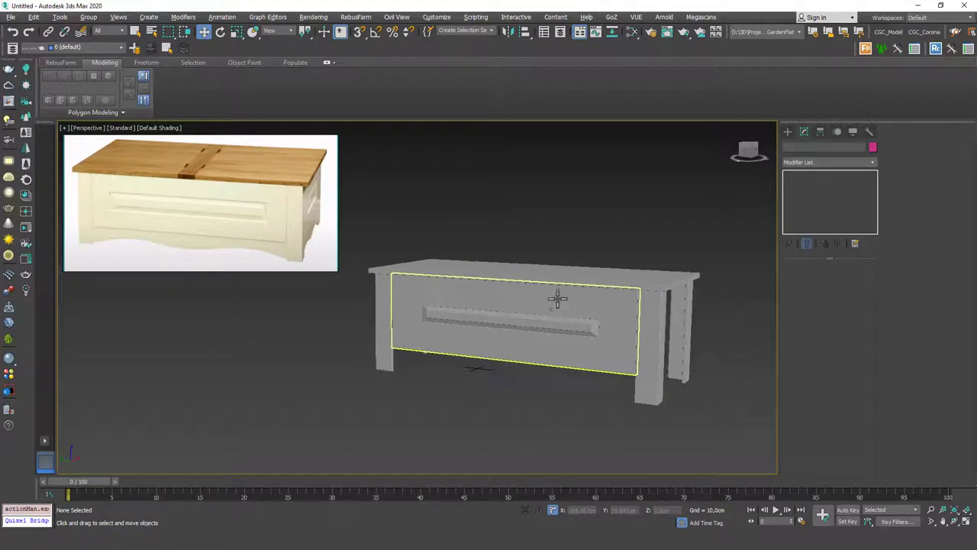